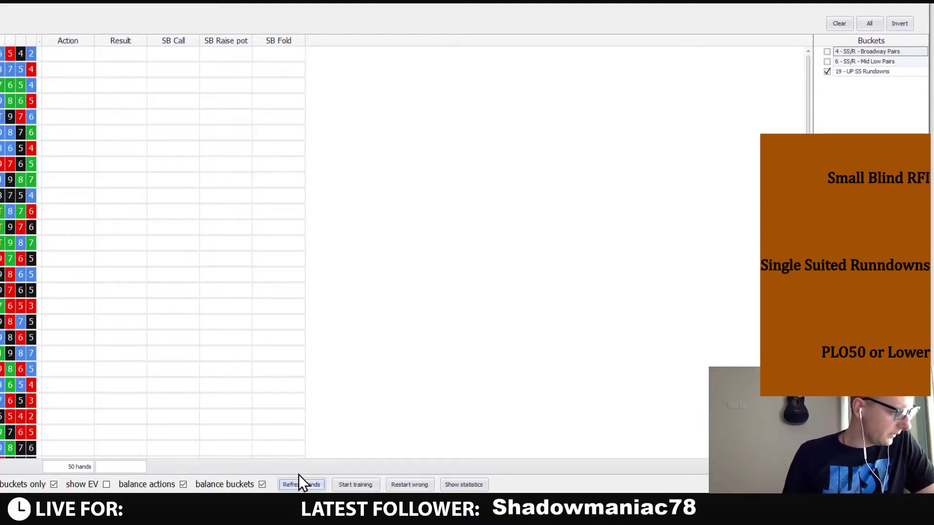
# Start the training for the UP SS Rundowns bucket and choose SB Fold for the hands 6542, 8754 and 7654.
pyautogui.click(364, 490)
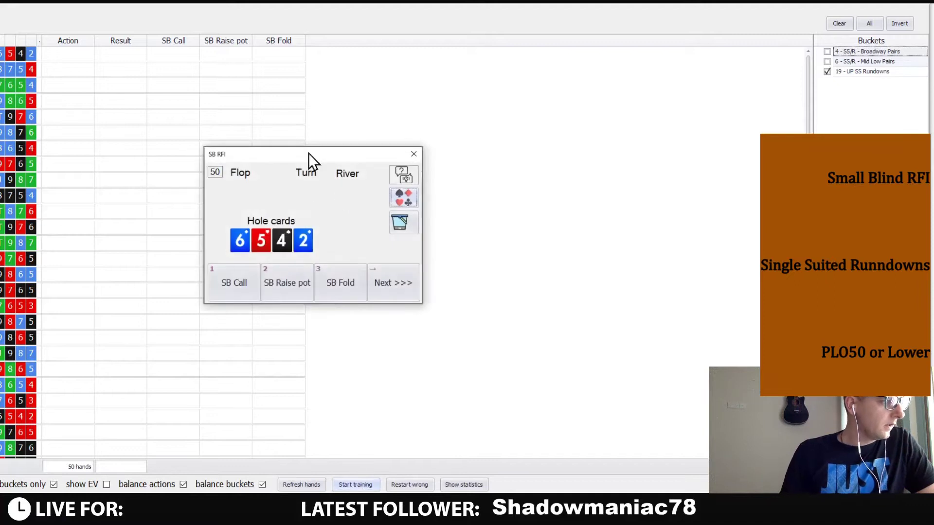
pyautogui.moveTo(300, 90); pyautogui.dragTo(323, 46)
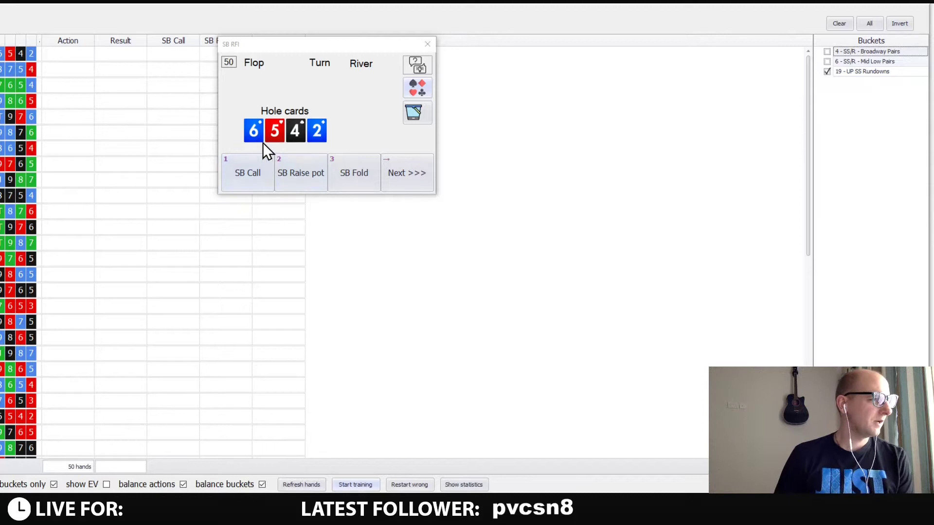
pyautogui.click(348, 177)
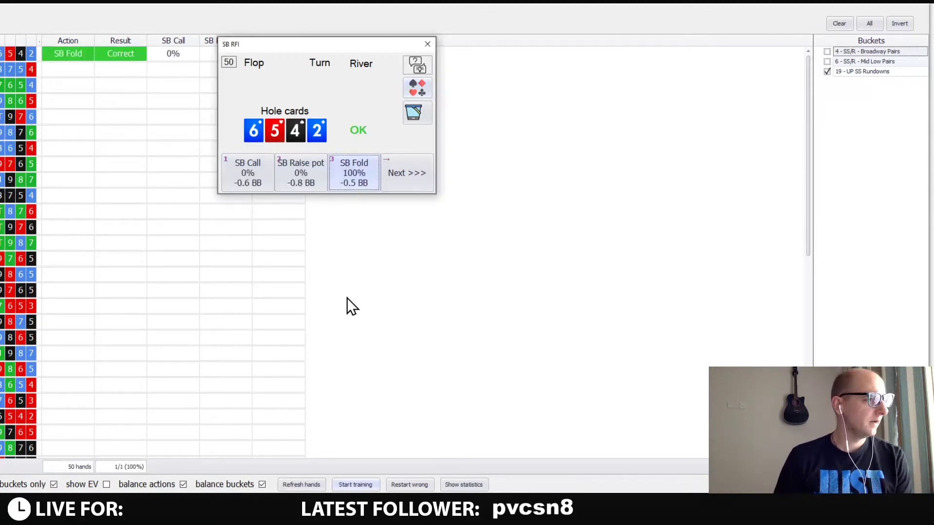
pyautogui.click(410, 179)
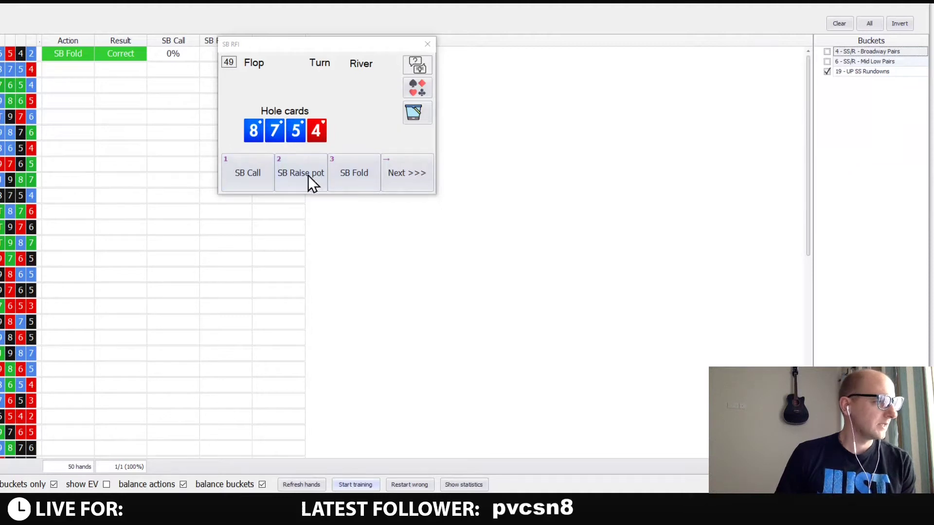
pyautogui.click(352, 177)
pyautogui.click(412, 176)
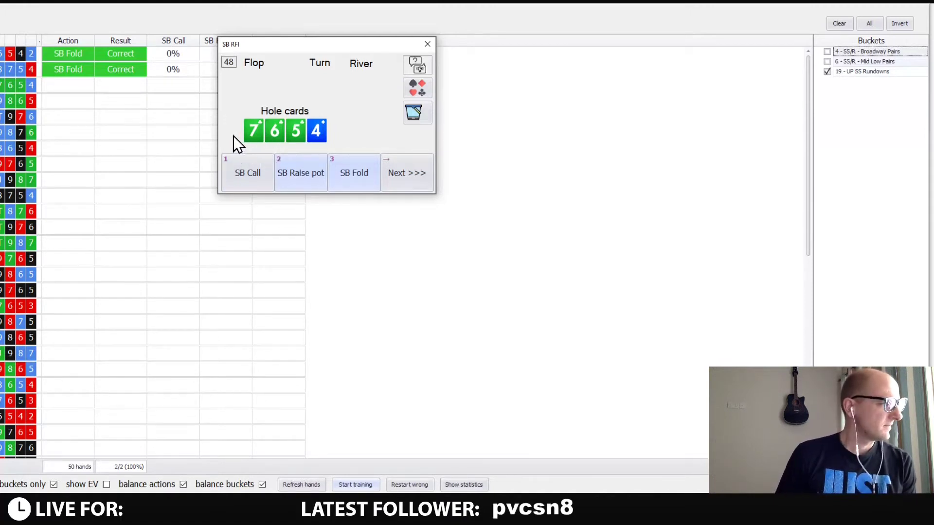
pyautogui.click(343, 171)
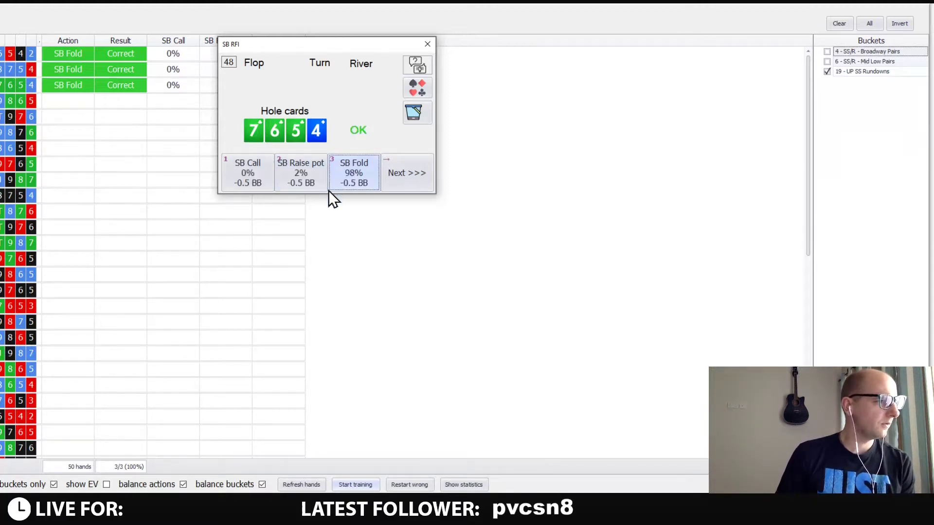
pyautogui.click(402, 174)
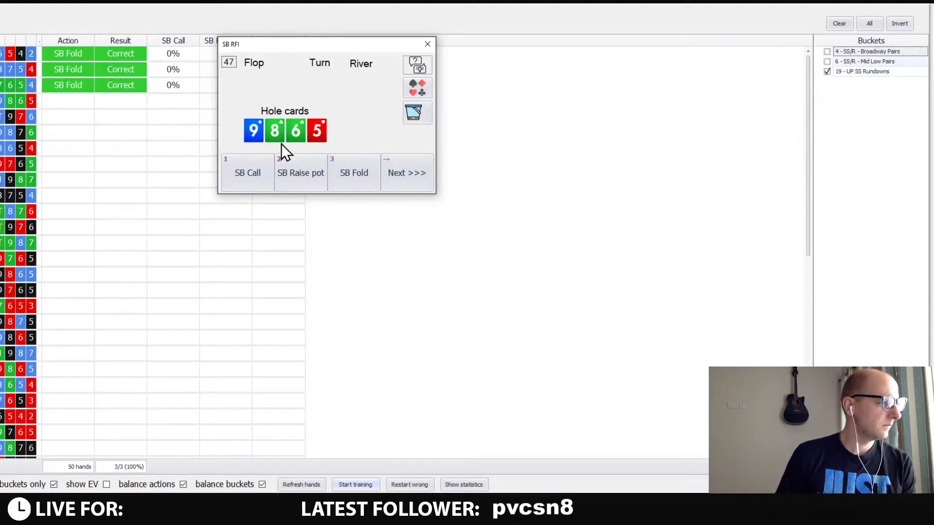
# Answer SB Raise pot for the hands 9865, T976 and 9876, advancing after each one.
pyautogui.click(299, 176)
pyautogui.click(394, 181)
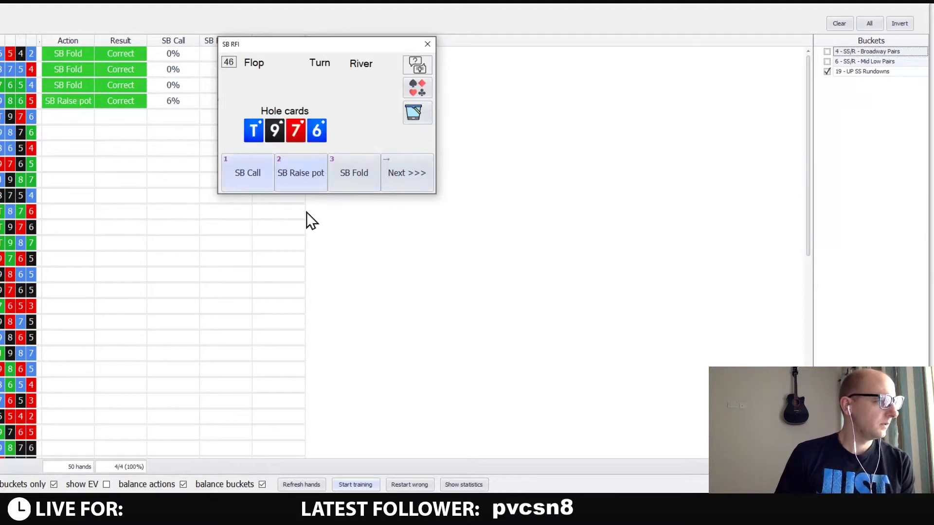
pyautogui.click(296, 178)
pyautogui.click(407, 182)
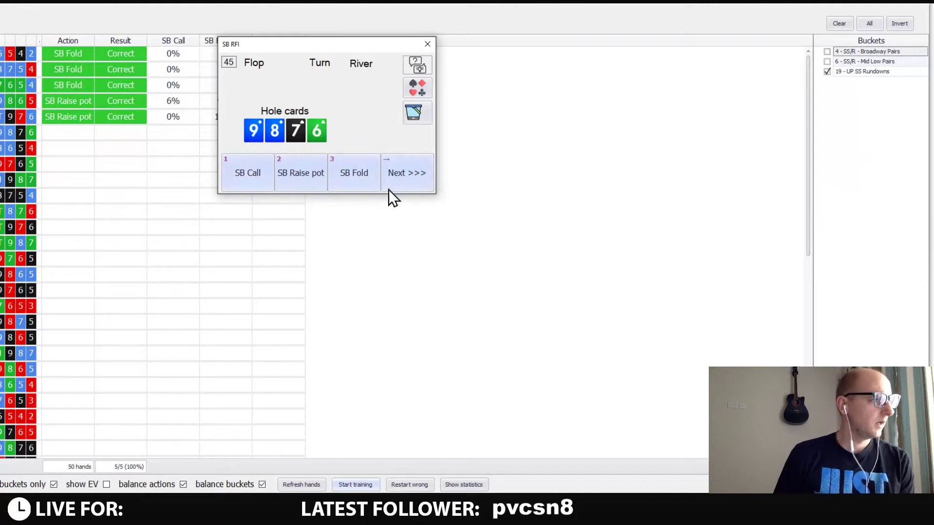
pyautogui.click(299, 177)
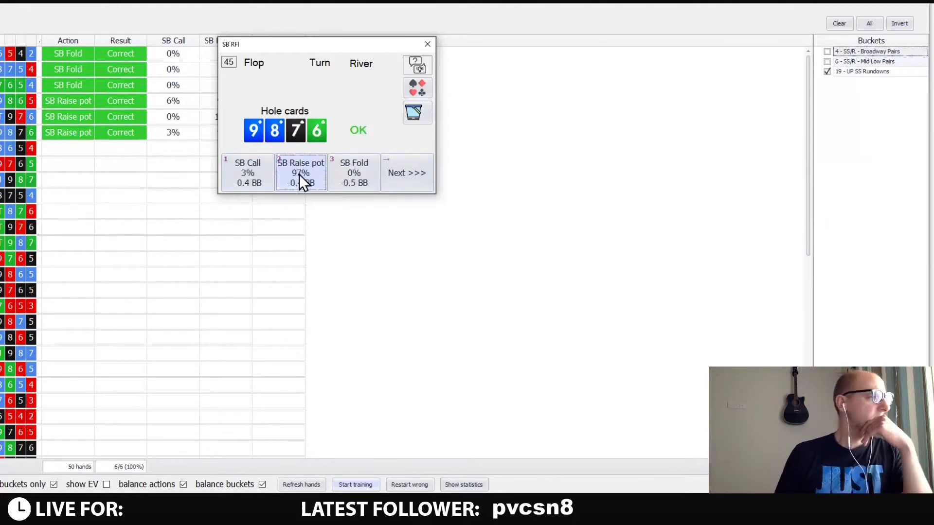
pyautogui.click(416, 182)
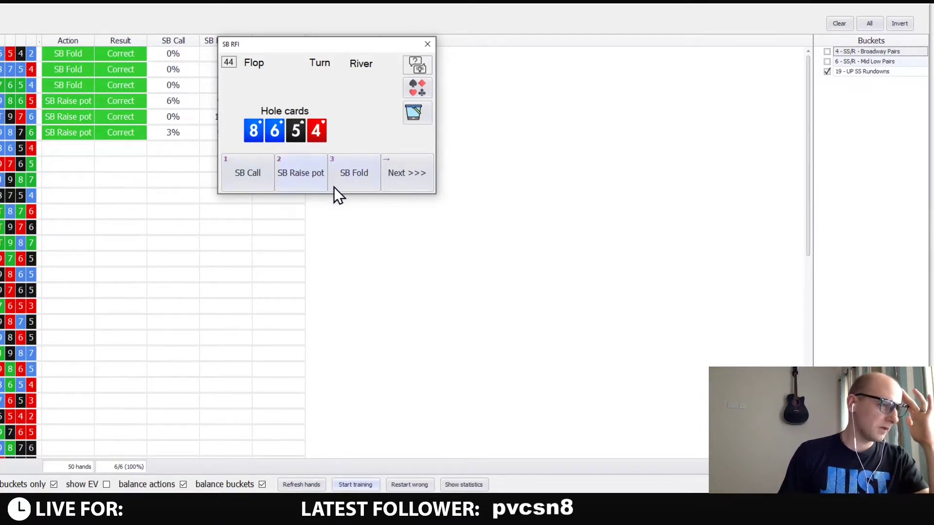
# Choose SB Fold for the hand 8654 and SB Raise pot for 9765 and J987.
pyautogui.click(352, 178)
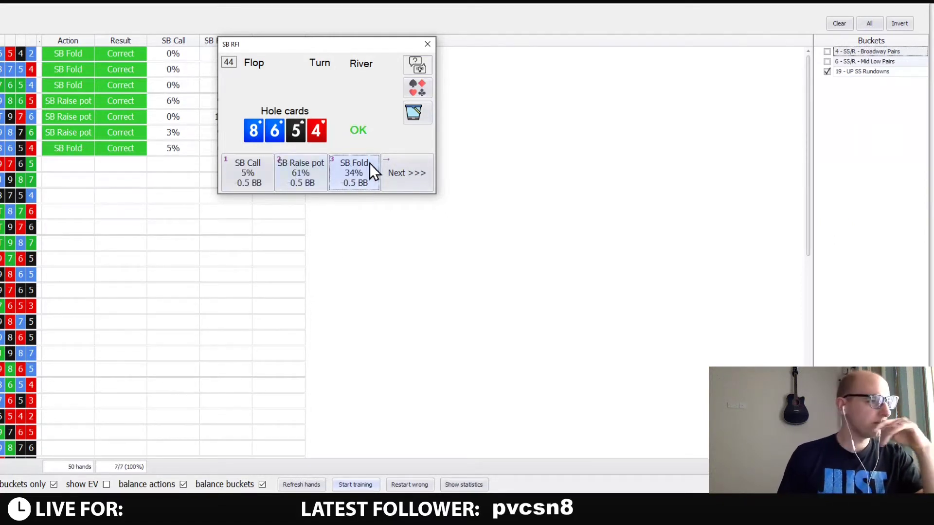
pyautogui.click(400, 176)
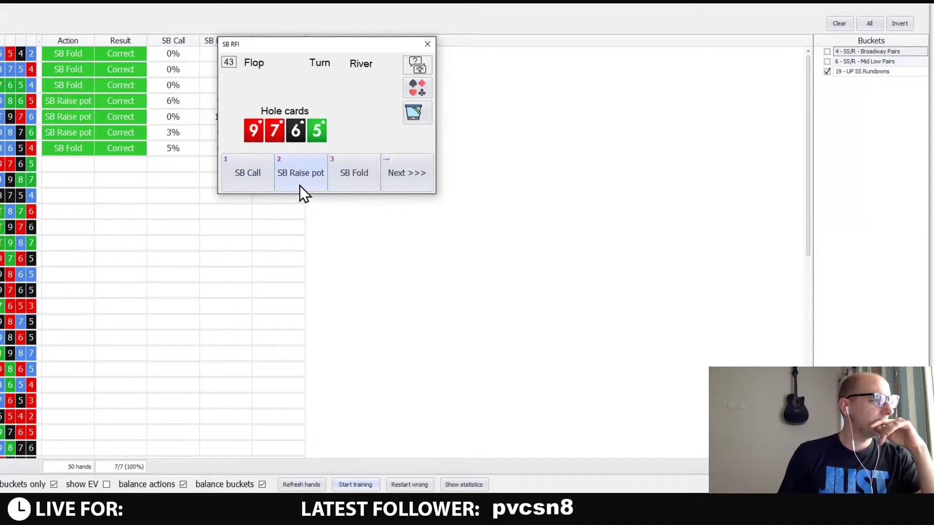
pyautogui.click(300, 174)
pyautogui.click(401, 187)
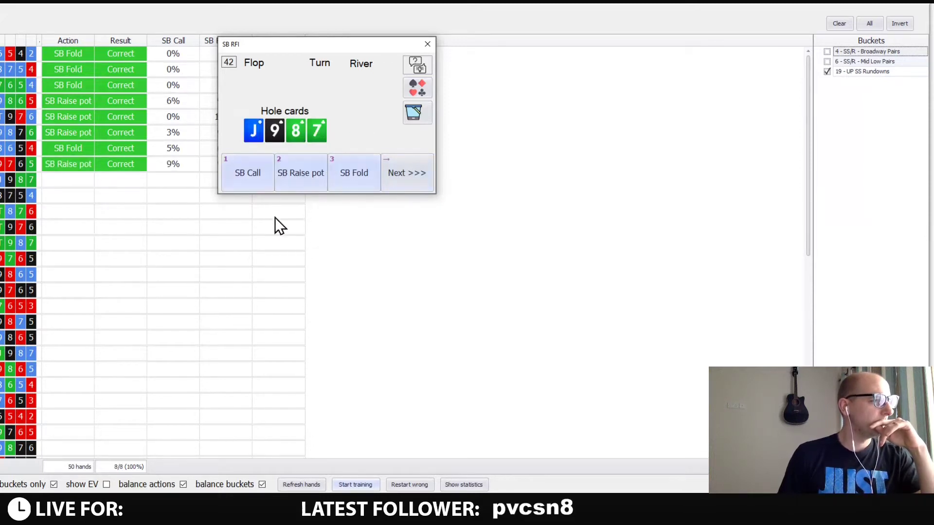
pyautogui.click(298, 175)
pyautogui.click(400, 181)
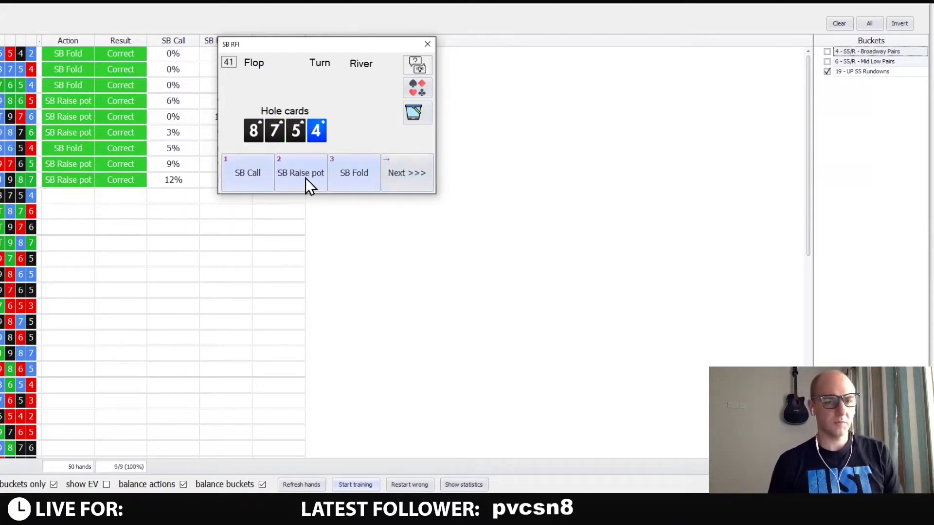
# Choose SB Fold for the hand 8754 and SB Raise pot for T876 and T976.
pyautogui.click(345, 177)
pyautogui.click(405, 182)
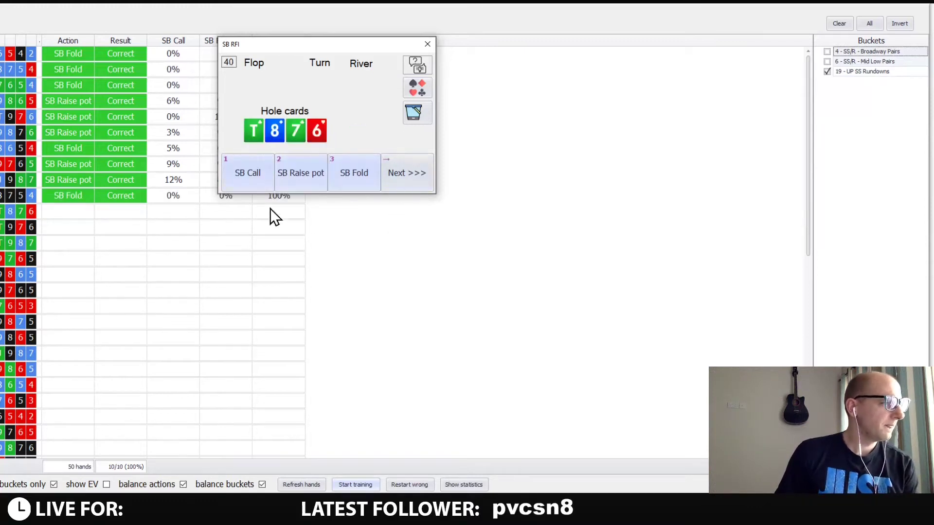
pyautogui.click(299, 183)
pyautogui.click(399, 184)
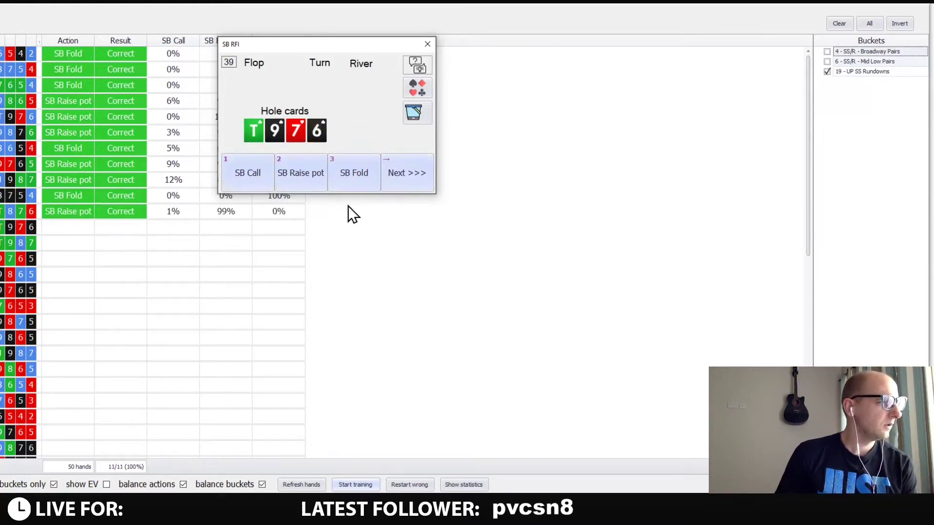
pyautogui.click(302, 182)
pyautogui.click(404, 190)
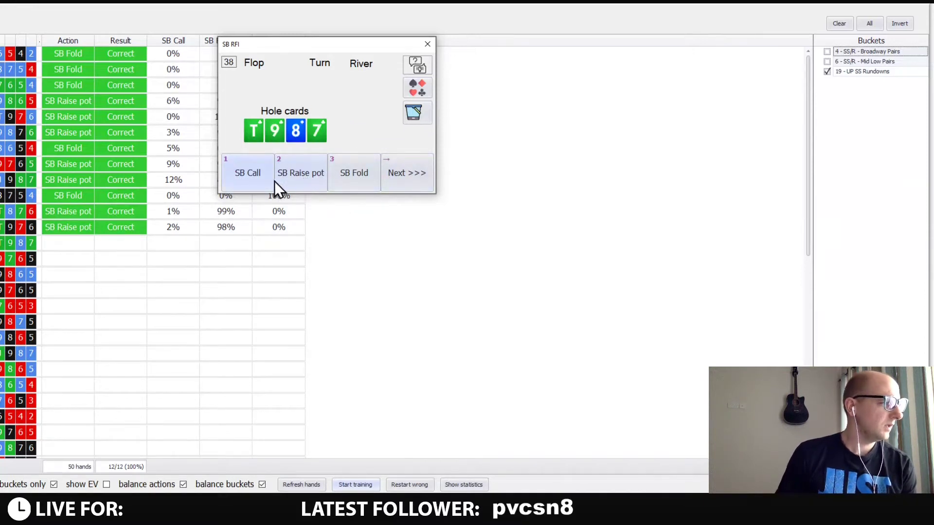
# Answer SB Raise pot for the hands T987, 9765 and 9865, advancing after each one.
pyautogui.click(299, 177)
pyautogui.click(390, 167)
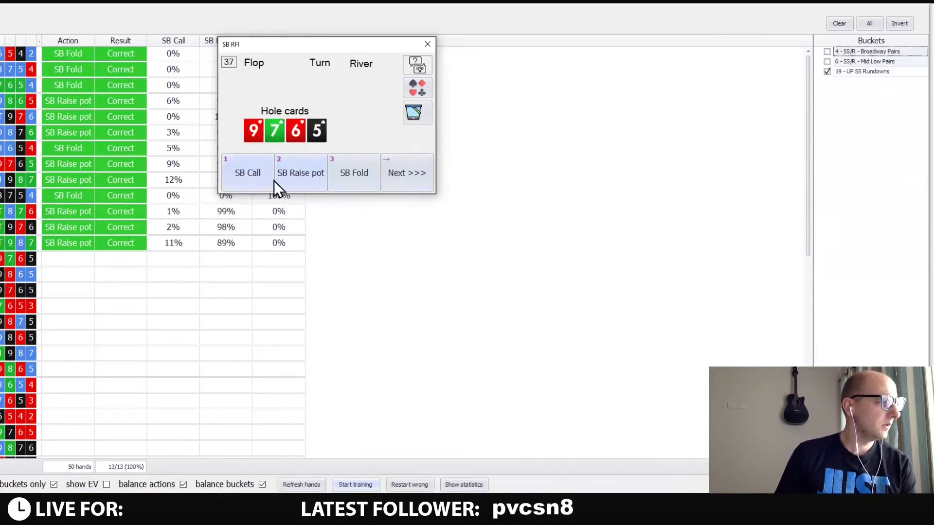
pyautogui.click(291, 179)
pyautogui.click(388, 183)
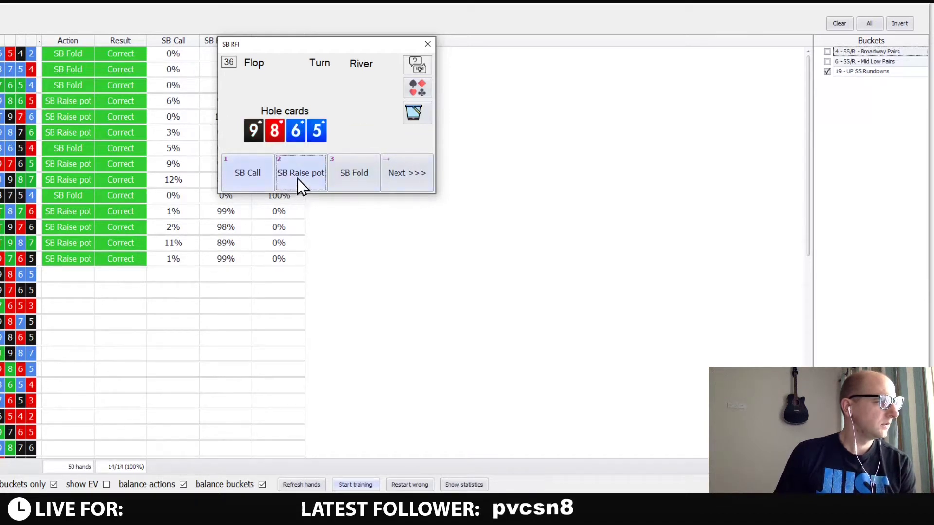
pyautogui.click(299, 181)
pyautogui.click(411, 180)
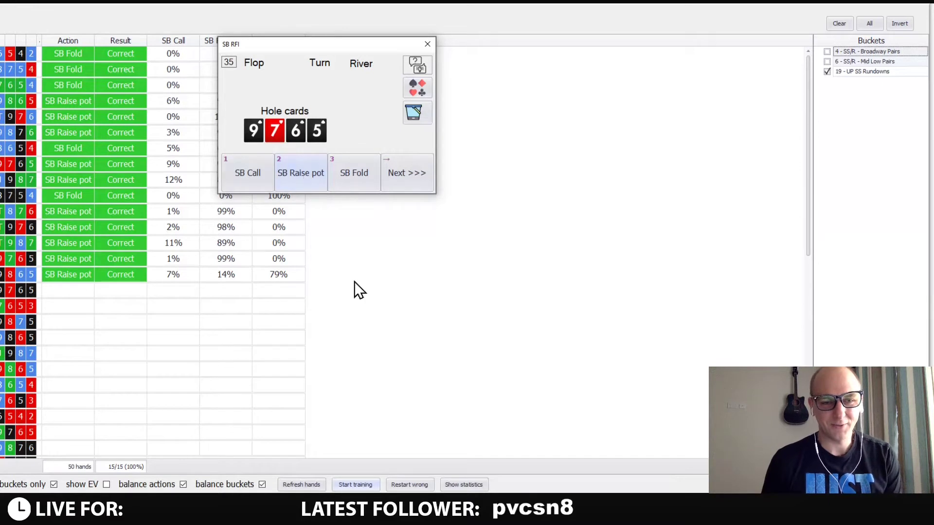
# Answer SB Fold for the hands 9765 and 7653, advancing after each one.
pyautogui.click(346, 174)
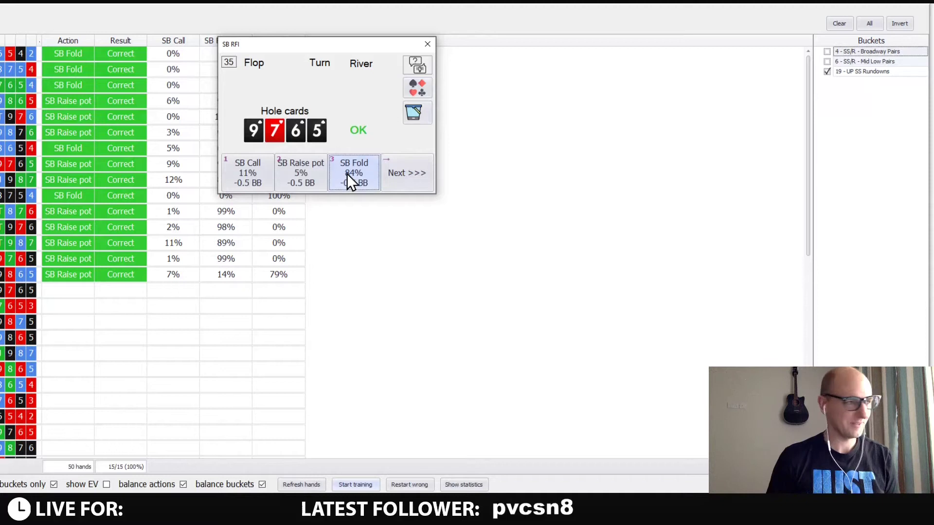
pyautogui.click(410, 174)
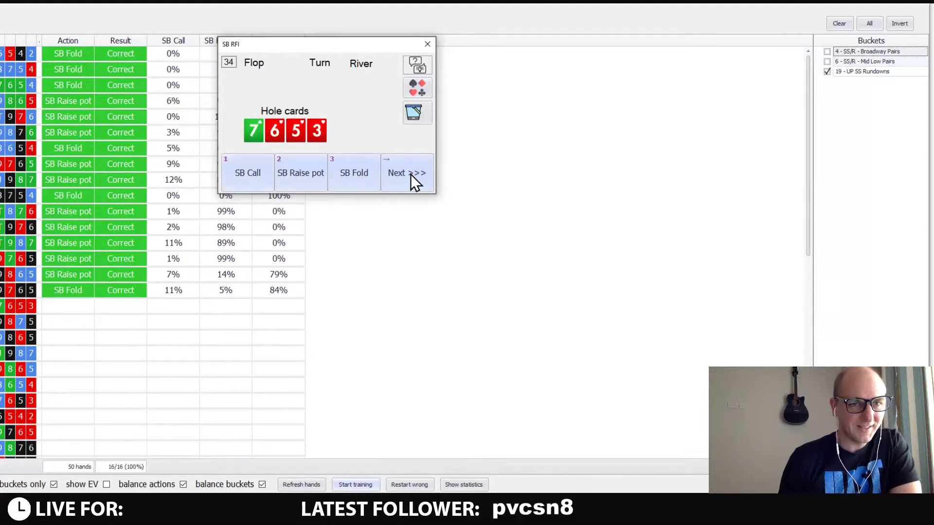
pyautogui.click(352, 177)
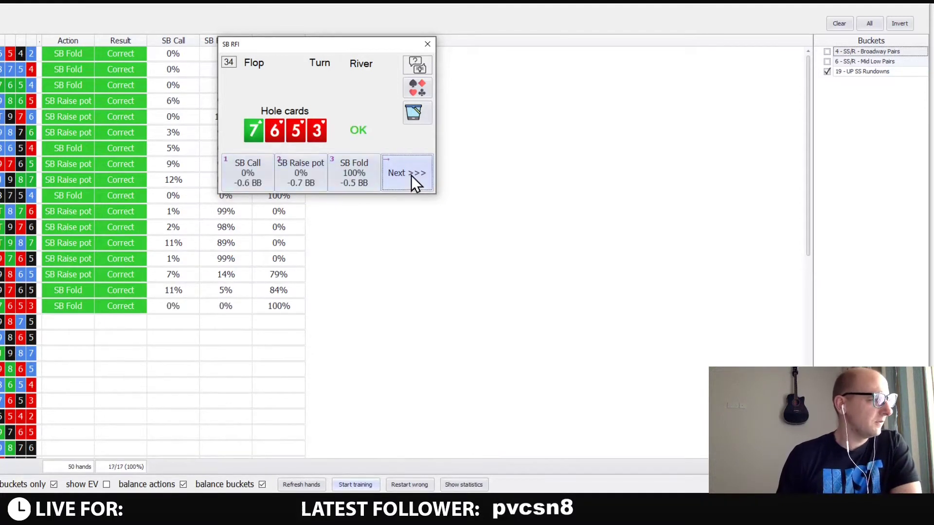
pyautogui.click(414, 182)
# Answer SB Raise pot for the hands 9875, 9865, J987 and 9865, advancing after each one.
pyautogui.click(300, 178)
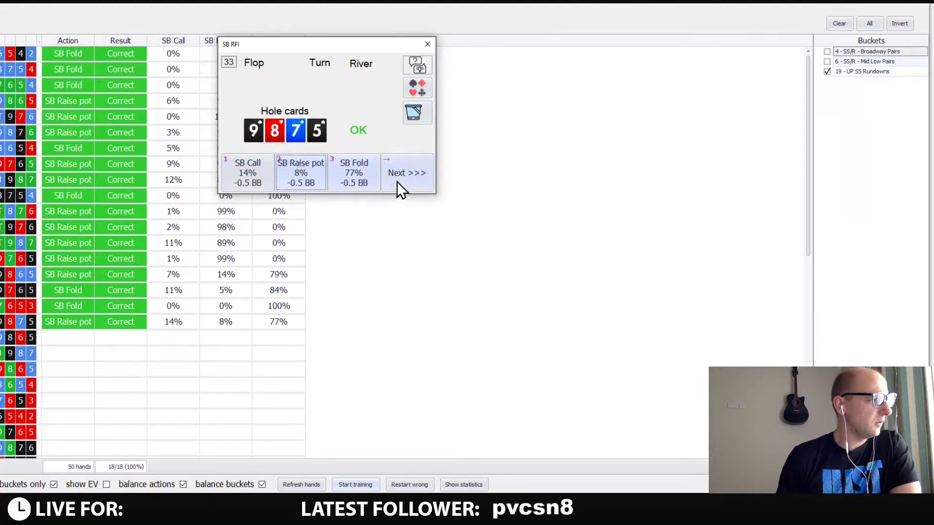
pyautogui.click(397, 183)
pyautogui.click(294, 174)
pyautogui.click(393, 175)
pyautogui.click(301, 181)
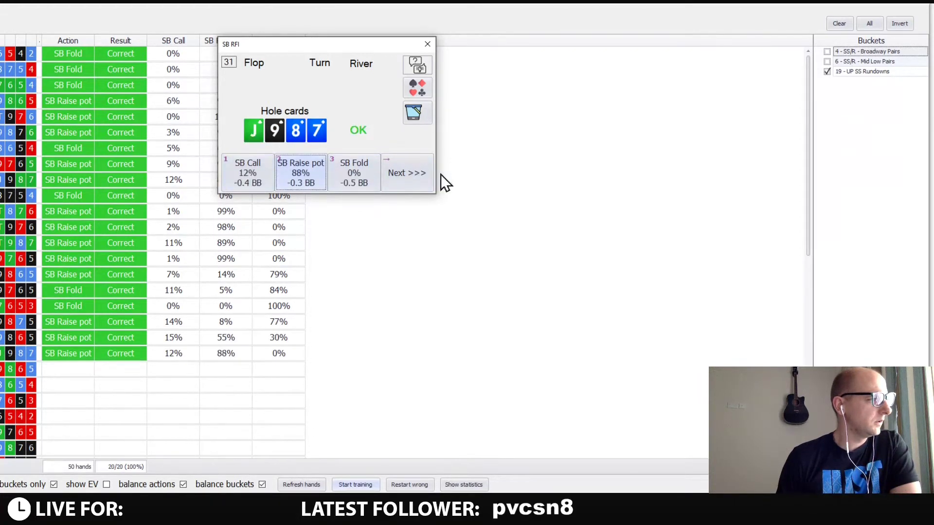
pyautogui.click(422, 176)
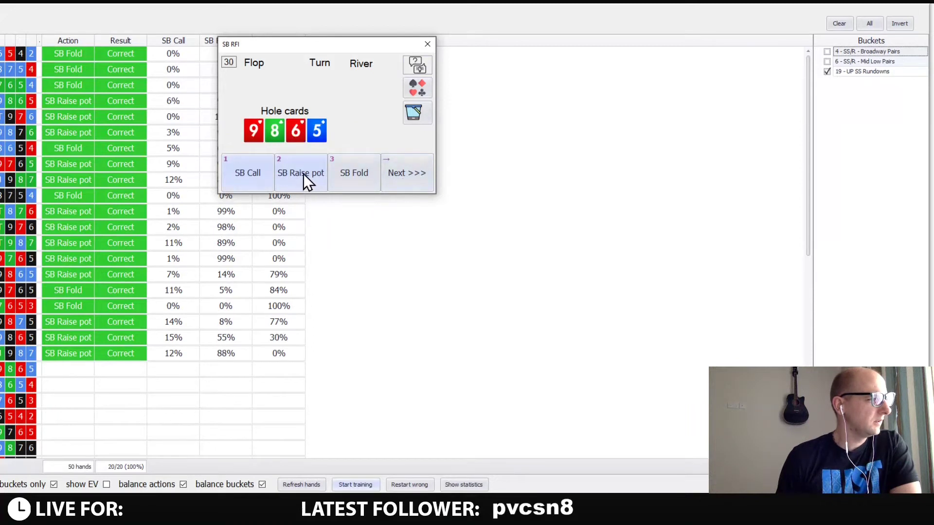
pyautogui.click(303, 173)
pyautogui.click(391, 181)
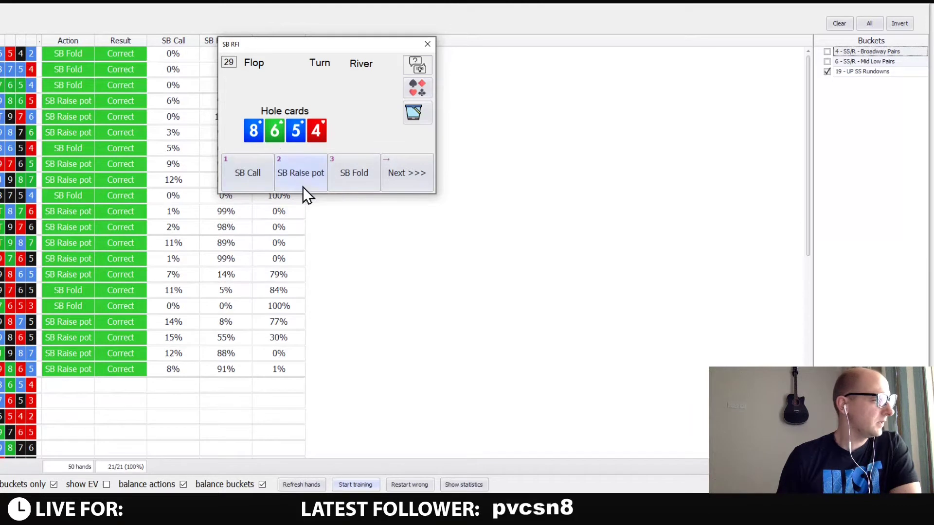
# Choose SB Fold for the hand 8654 and SB Raise pot for 7653.
pyautogui.click(351, 175)
pyautogui.click(398, 180)
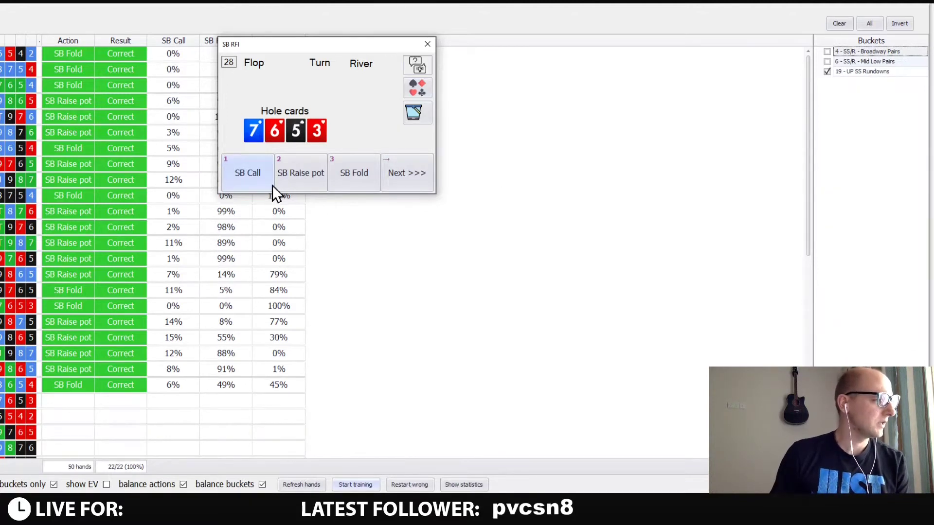
pyautogui.click(301, 174)
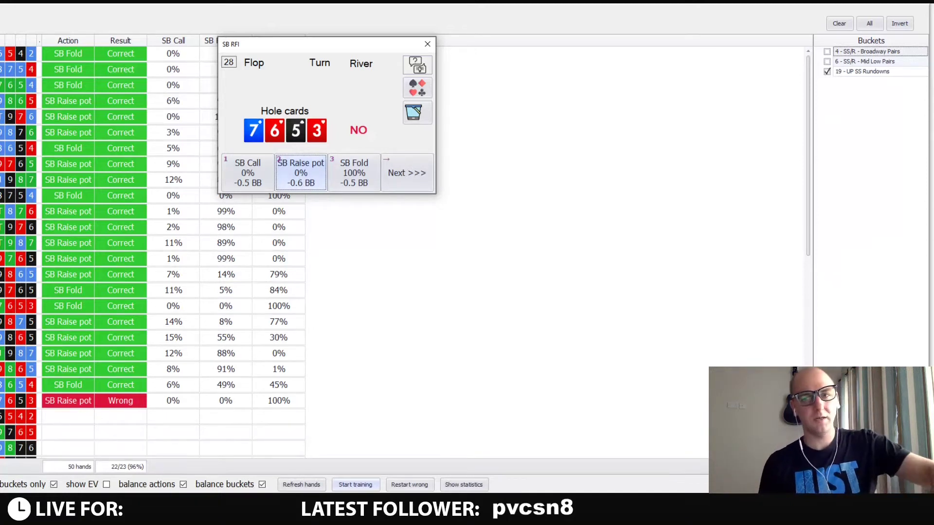
# Examine the trainer's EV range and threshold settings, and return to the answered 7653 hand.
pyautogui.press('Escape')
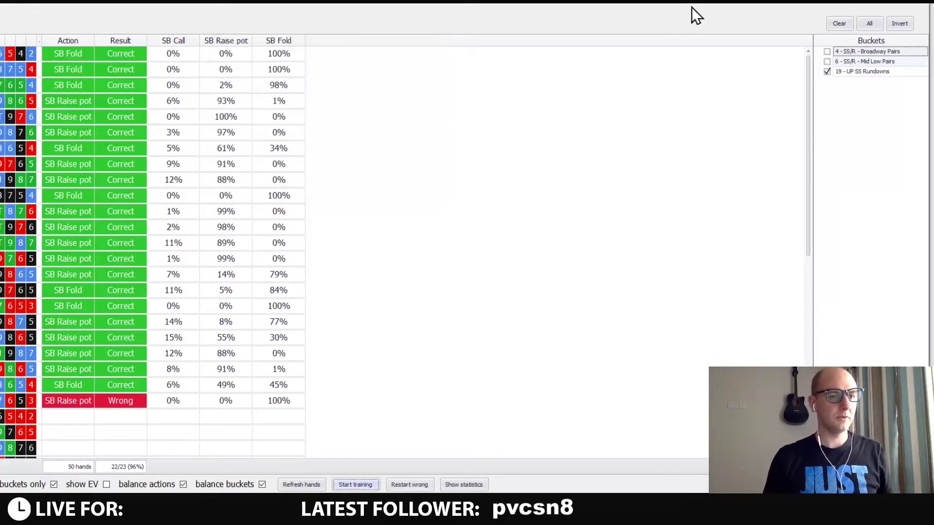
pyautogui.moveTo(663, 15); pyautogui.dragTo(413, 6)
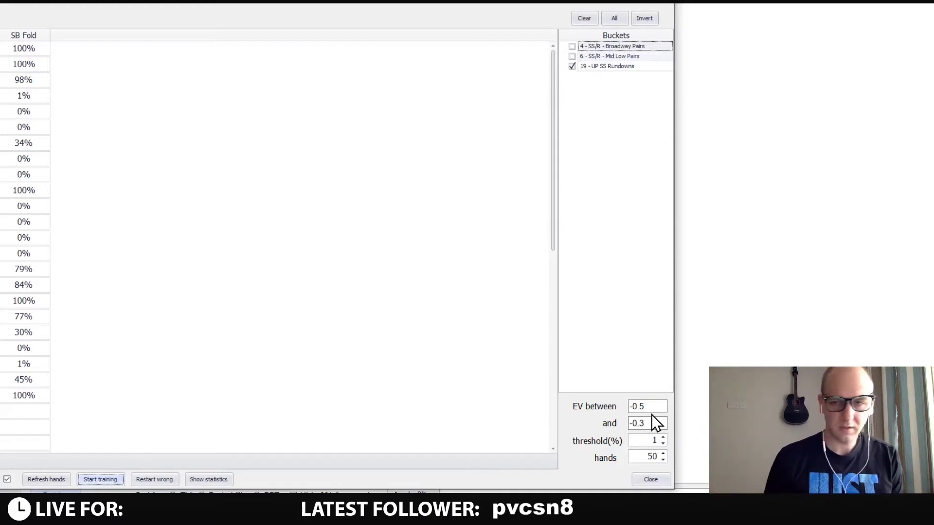
pyautogui.doubleClick(651, 440)
pyautogui.press('BackSpace')
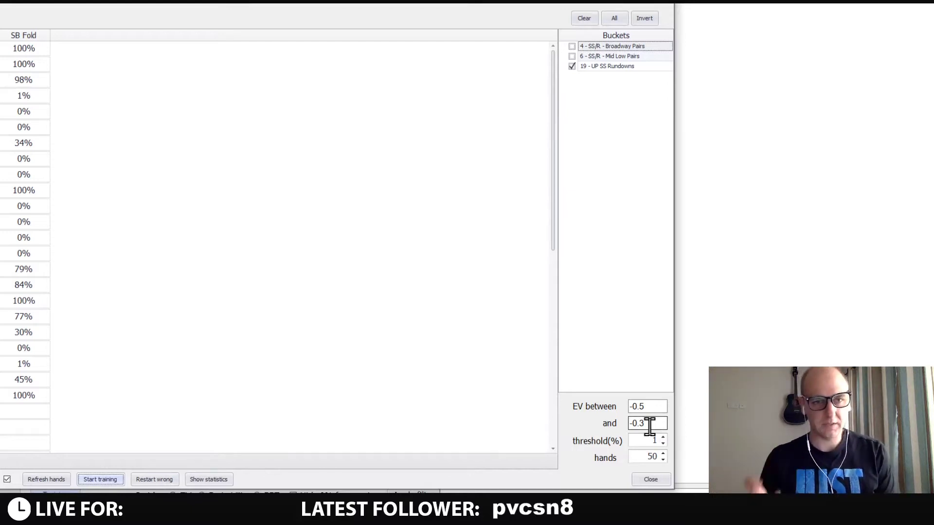
pyautogui.doubleClick(196, 6)
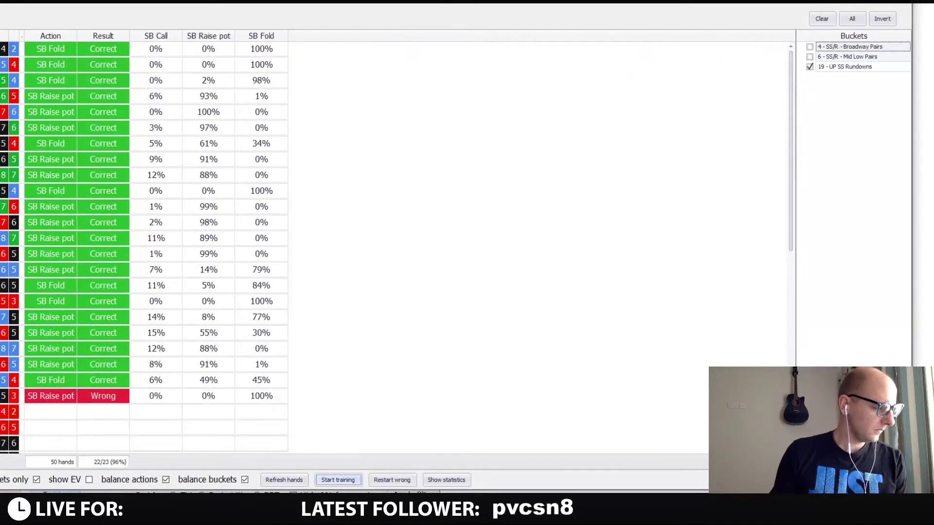
pyautogui.moveTo(333, 511)
pyautogui.click(447, 467)
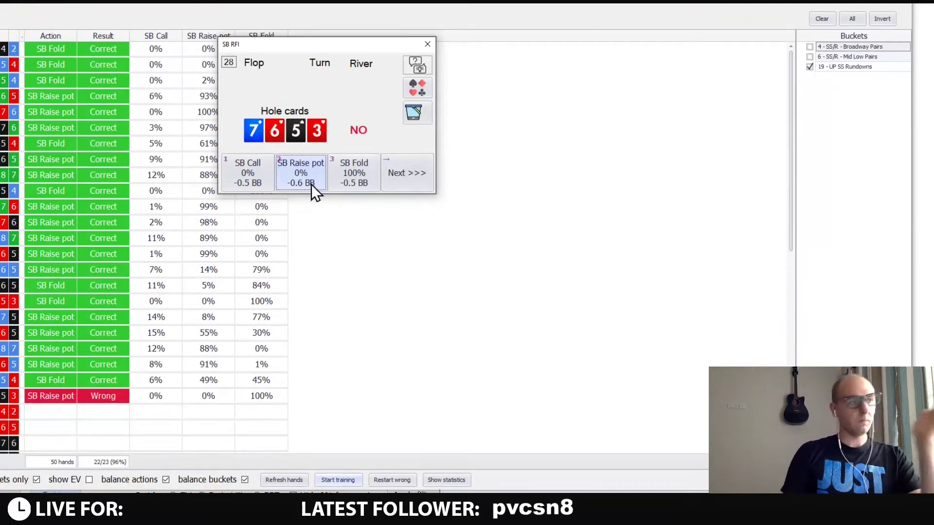
# Continue to the next hand and answer SB Fold for 6542 and 9765, advancing after each one.
pyautogui.click(407, 174)
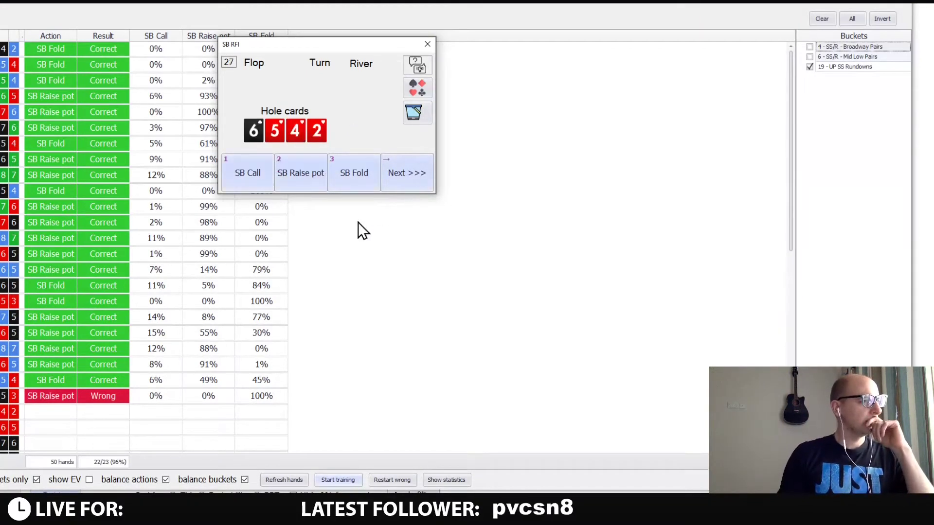
pyautogui.click(346, 179)
pyautogui.click(404, 179)
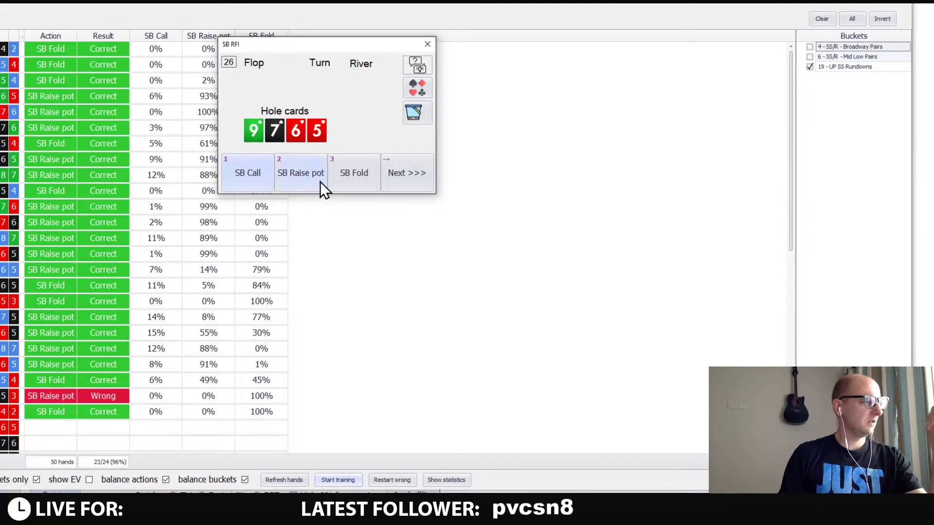
pyautogui.click(353, 183)
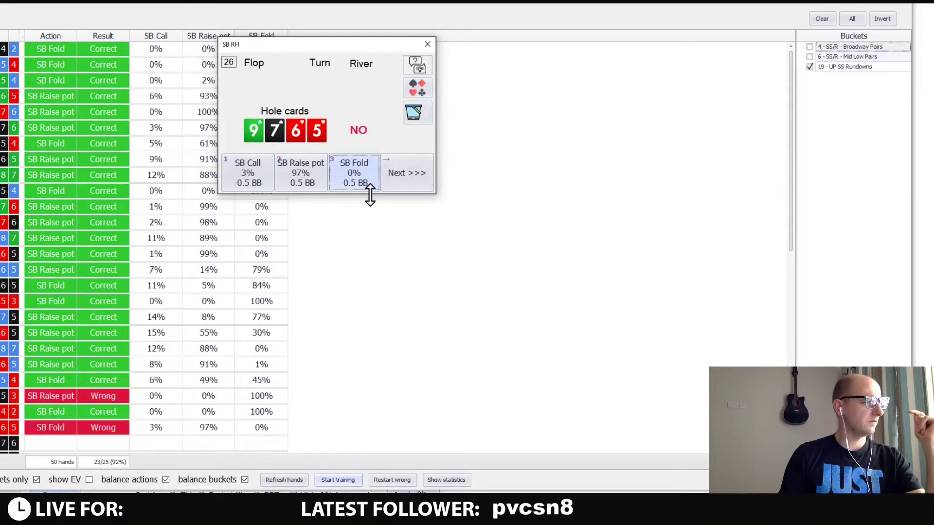
pyautogui.click(430, 179)
# Answer SB Raise pot for 9876, the hand after it and 7654, advancing after each one.
pyautogui.click(307, 176)
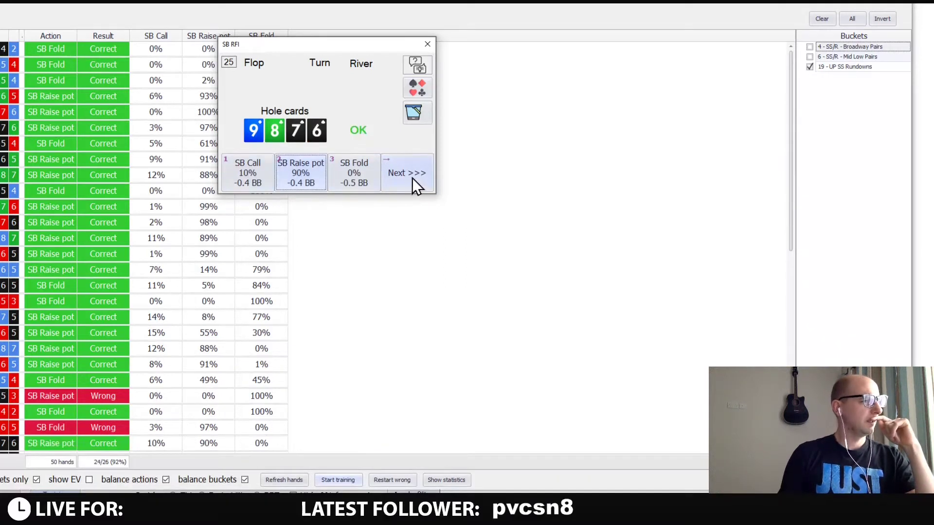
pyautogui.click(413, 178)
pyautogui.click(302, 184)
pyautogui.click(389, 178)
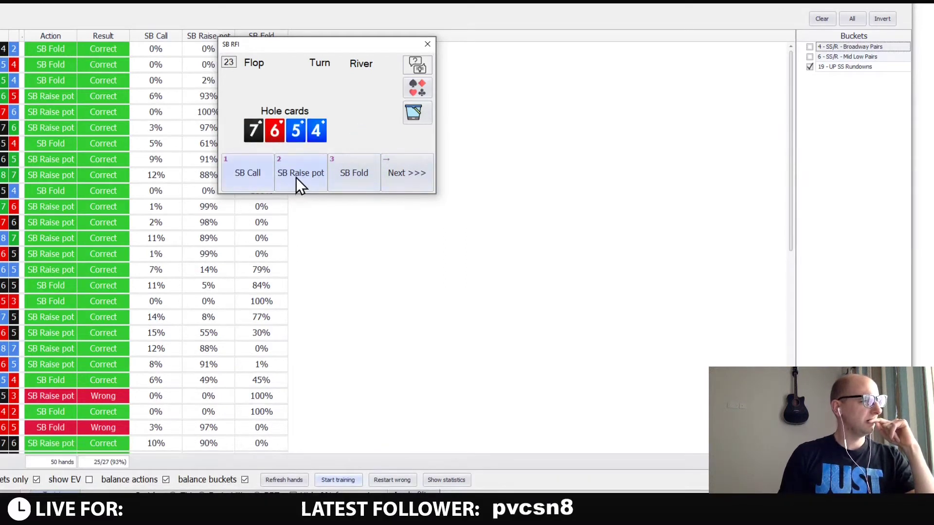
pyautogui.click(305, 184)
pyautogui.click(400, 181)
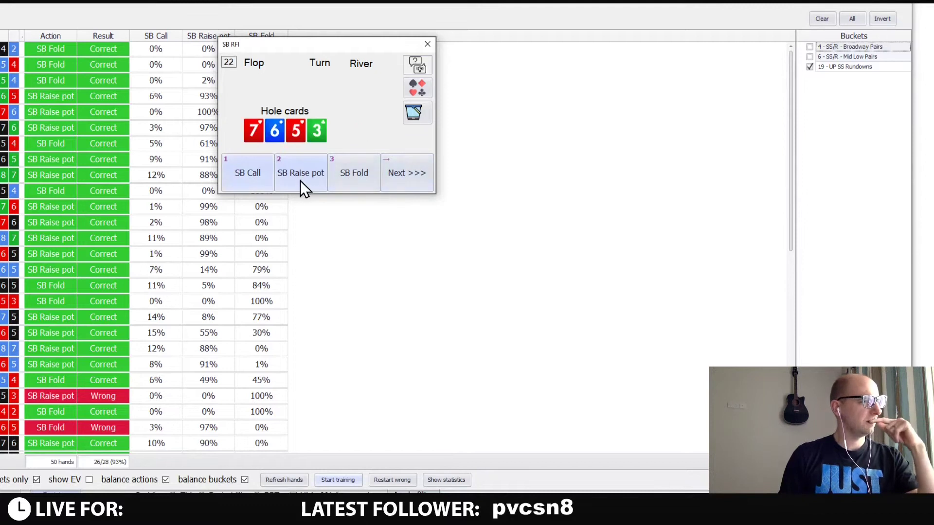
# Answer SB Fold for 7653 and SB Raise pot for the following three hands, ending with 9765 and 8765, advancing after each one.
pyautogui.click(350, 175)
pyautogui.click(409, 180)
pyautogui.click(299, 183)
pyautogui.press('Right')
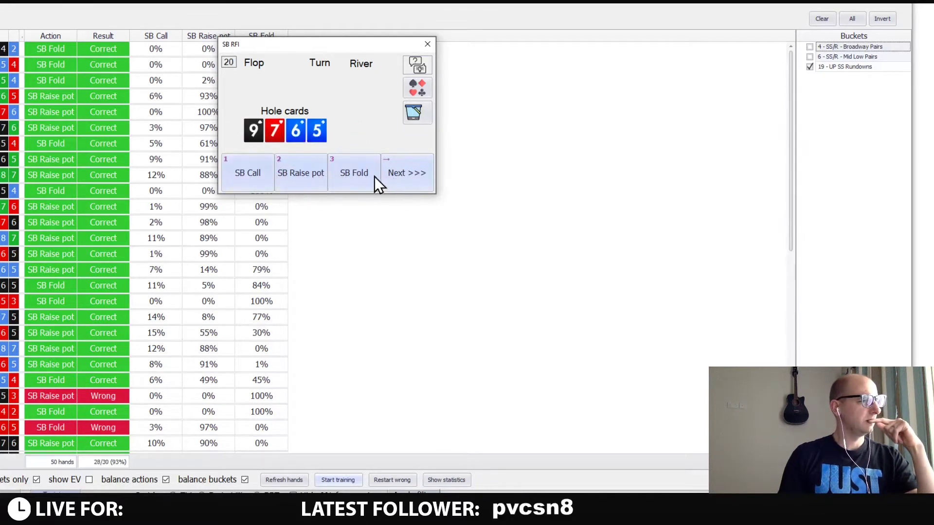
pyautogui.click(303, 177)
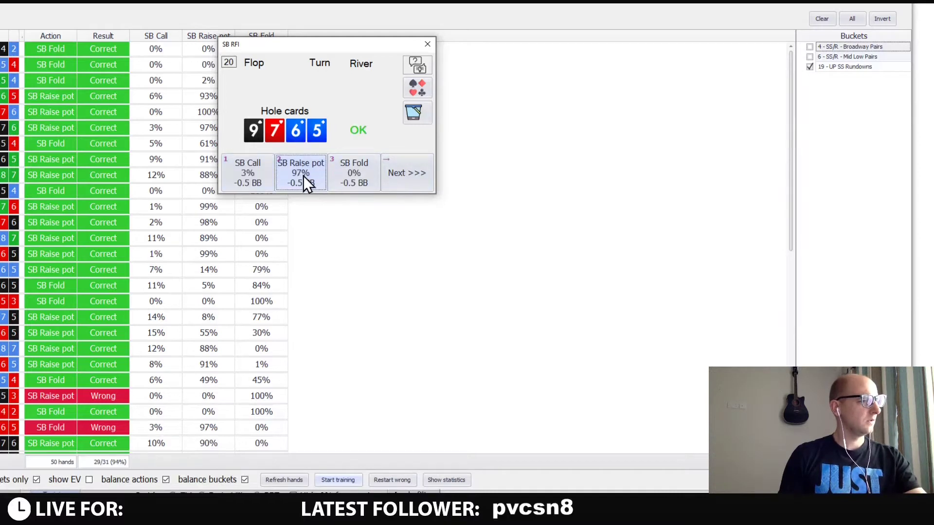
pyautogui.click(389, 185)
pyautogui.click(297, 176)
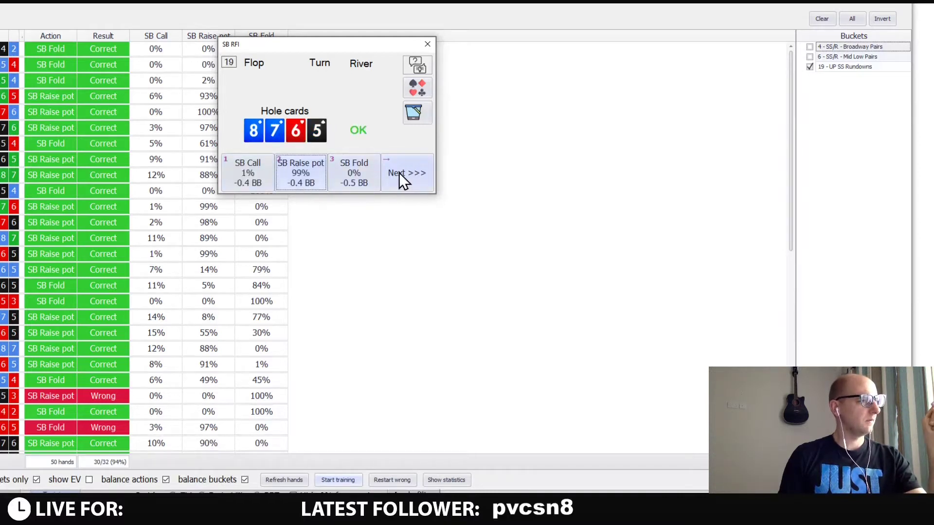
pyautogui.click(400, 178)
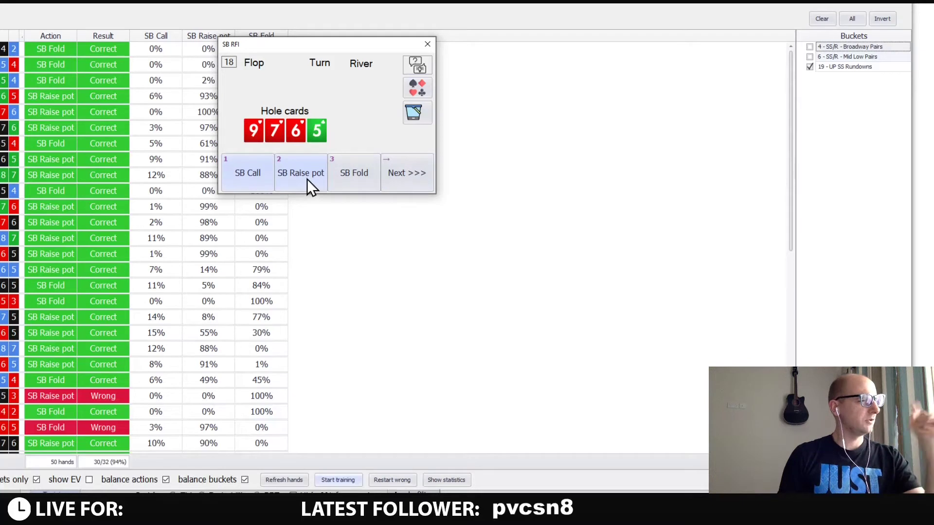
# Answer SB Fold for the hand 9765 and SB Raise pot for 9876 and 9875, advancing after each one.
pyautogui.click(354, 178)
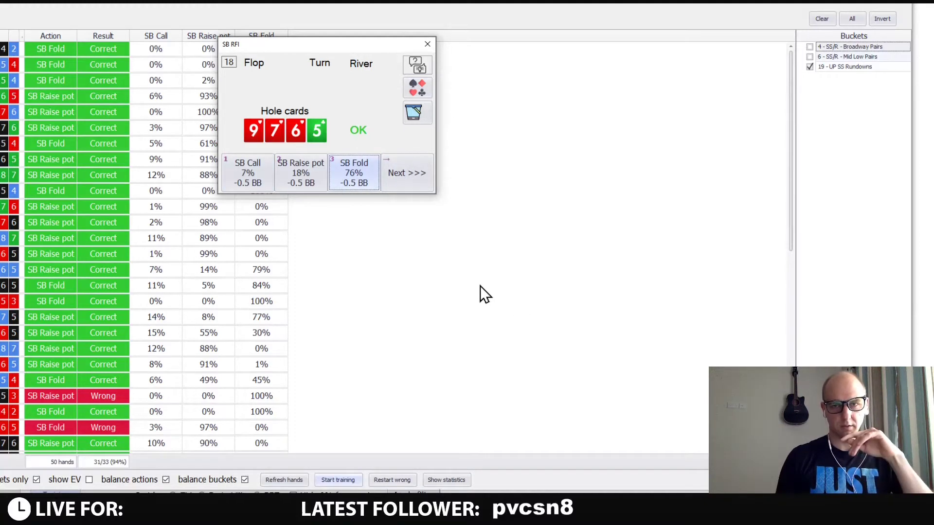
pyautogui.click(411, 186)
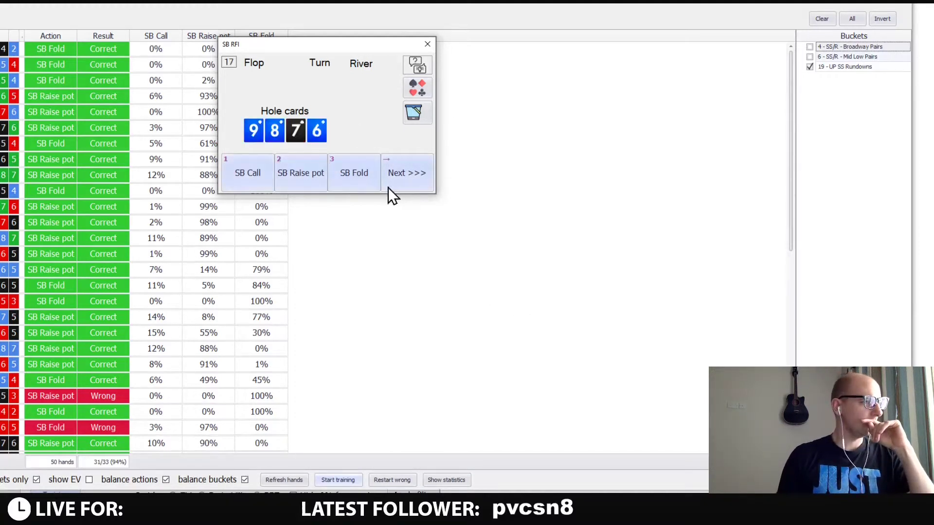
pyautogui.click(299, 174)
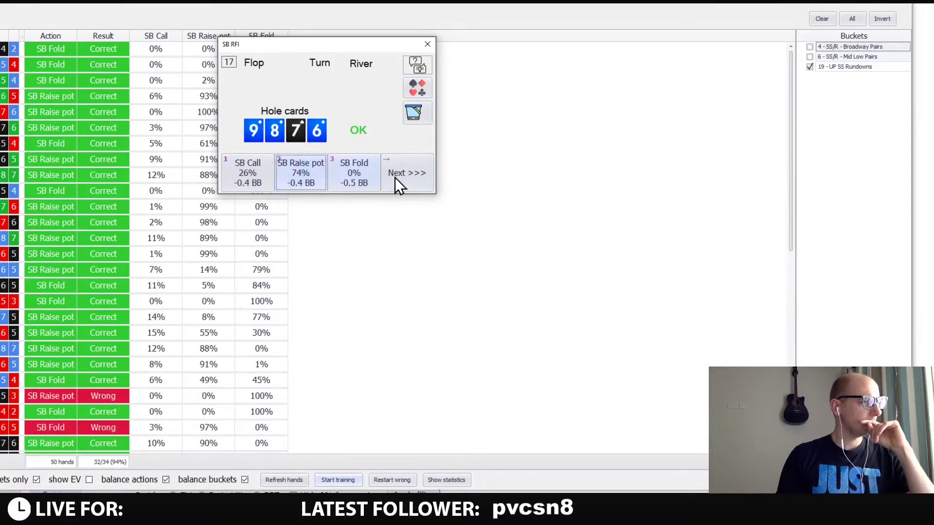
pyautogui.click(395, 177)
pyautogui.click(298, 174)
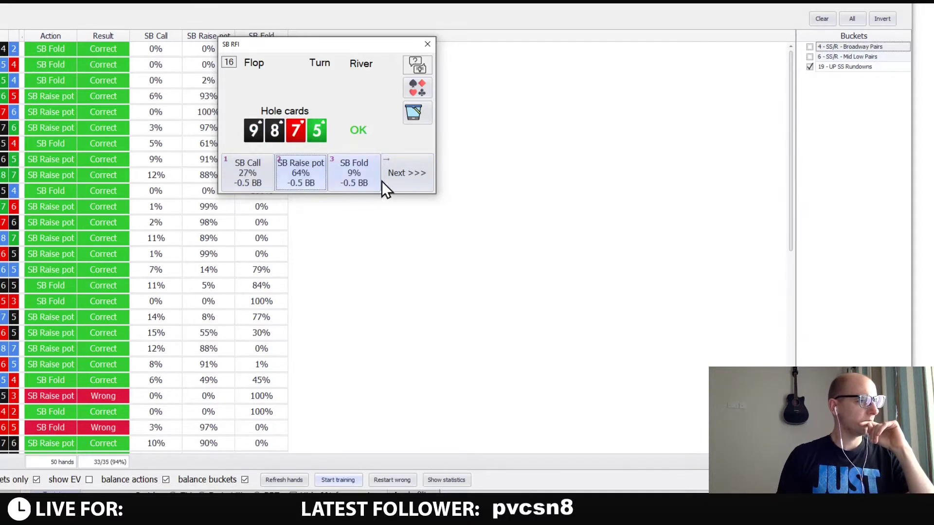
pyautogui.click(382, 178)
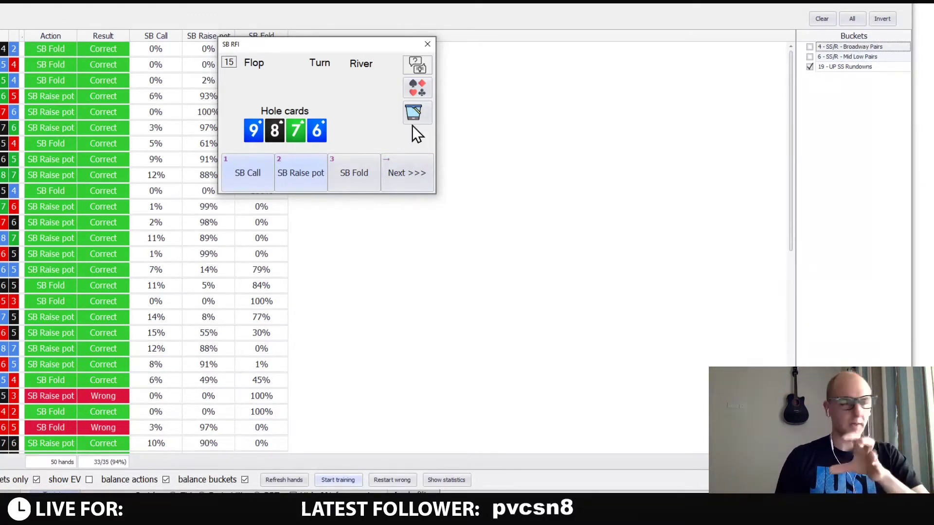
# Answer SB Raise pot for the hands 9876 and J987, advancing after each one.
pyautogui.click(299, 174)
pyautogui.click(395, 181)
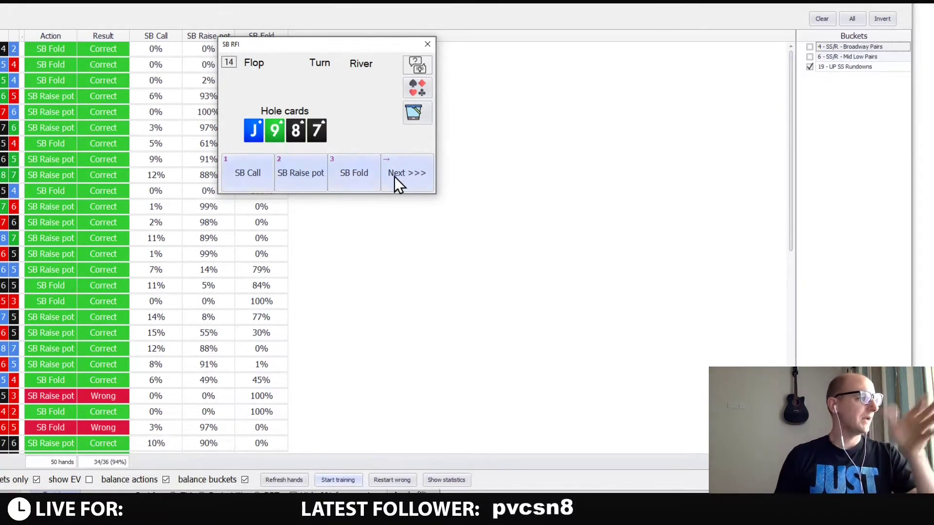
pyautogui.click(311, 186)
pyautogui.click(419, 187)
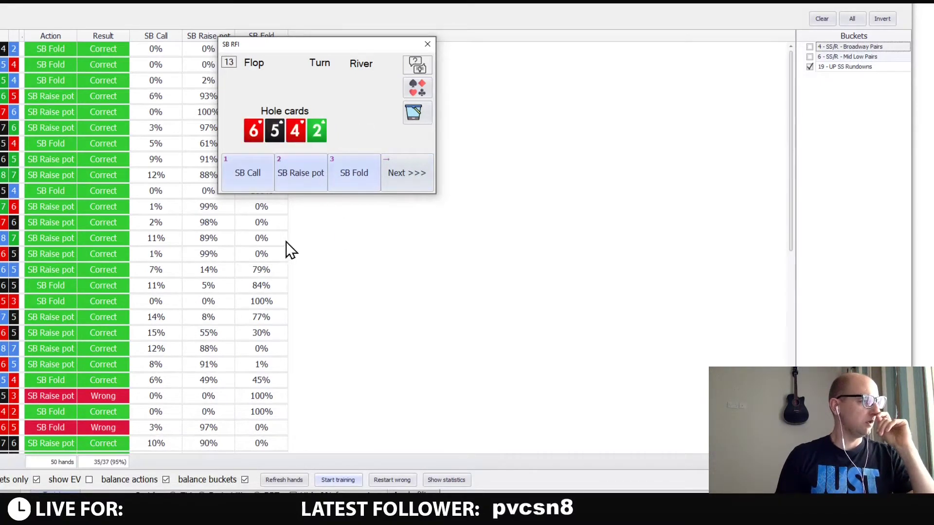
# Answer SB Fold for the hand 6542 and SB Raise pot for T986 and 8765, advancing after each one.
pyautogui.click(341, 176)
pyautogui.click(402, 170)
pyautogui.click(316, 184)
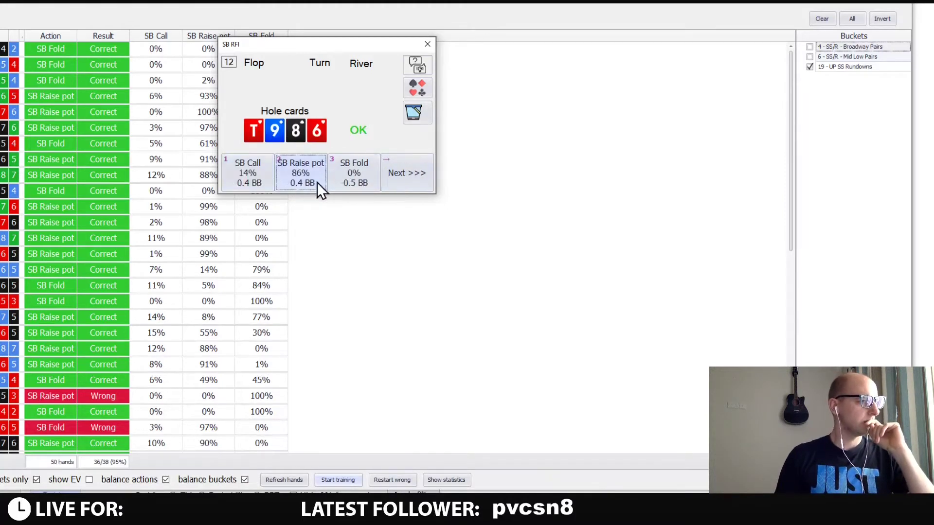
pyautogui.click(393, 184)
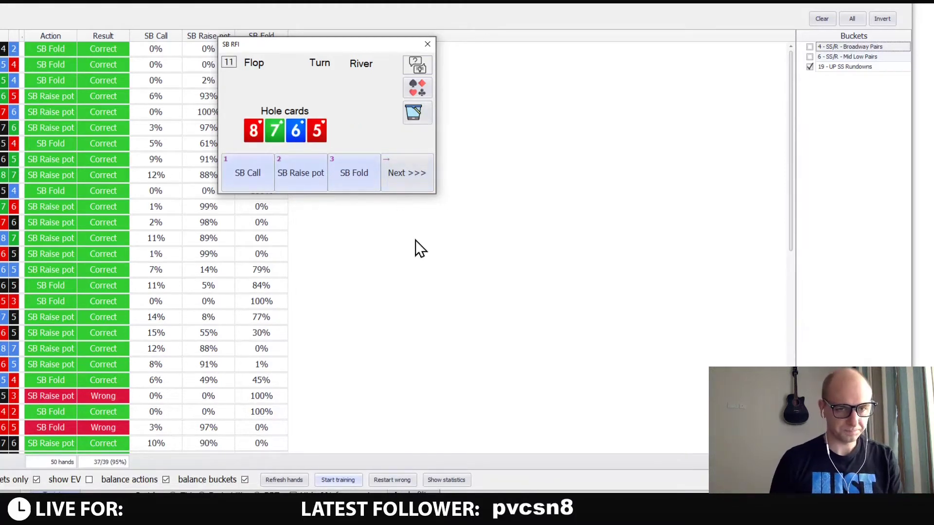
pyautogui.click(296, 174)
pyautogui.click(384, 188)
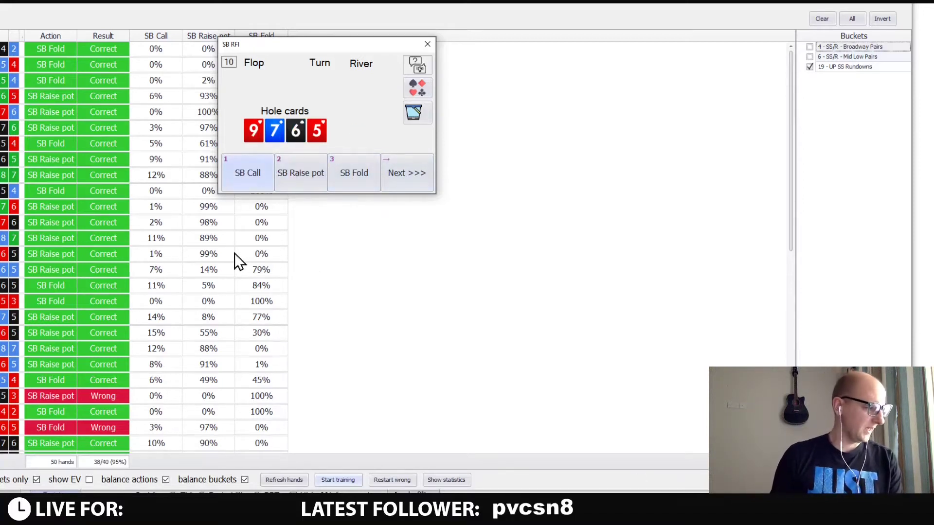
# Answer SB Raise pot for 9765, SB Fold for 5432 and SB Raise pot for 8765, advancing after each one.
pyautogui.click(297, 174)
pyautogui.click(403, 182)
pyautogui.click(349, 179)
pyautogui.press('Right')
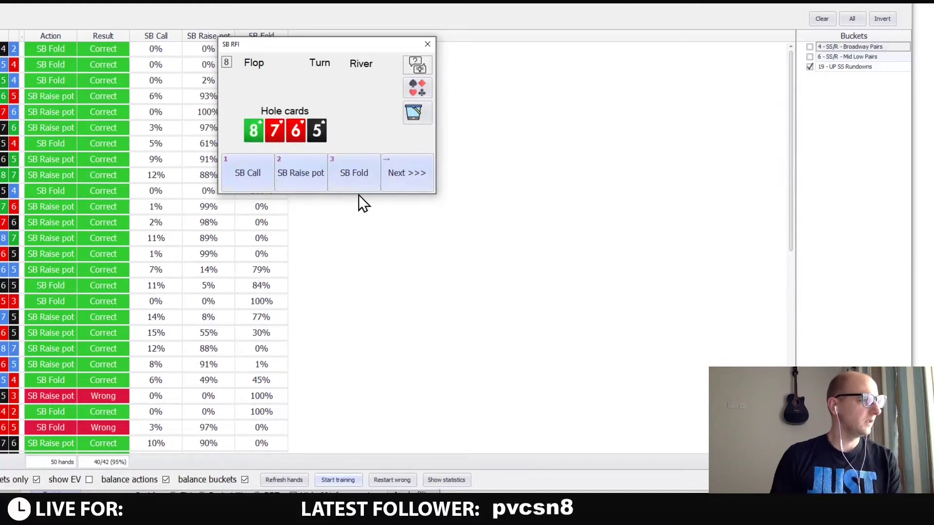
pyautogui.click(297, 173)
pyautogui.click(416, 190)
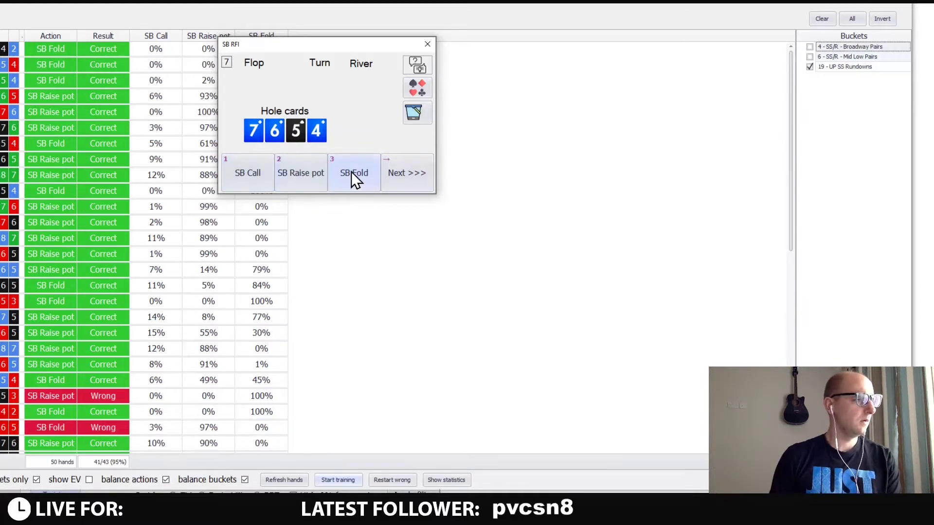
# Answer SB Fold for 7654, SB Raise pot for 9865 and SB Fold for 7543, advancing after each one.
pyautogui.click(350, 177)
pyautogui.press('Right')
pyautogui.click(293, 182)
pyautogui.click(402, 184)
pyautogui.click(360, 181)
pyautogui.press('Right')
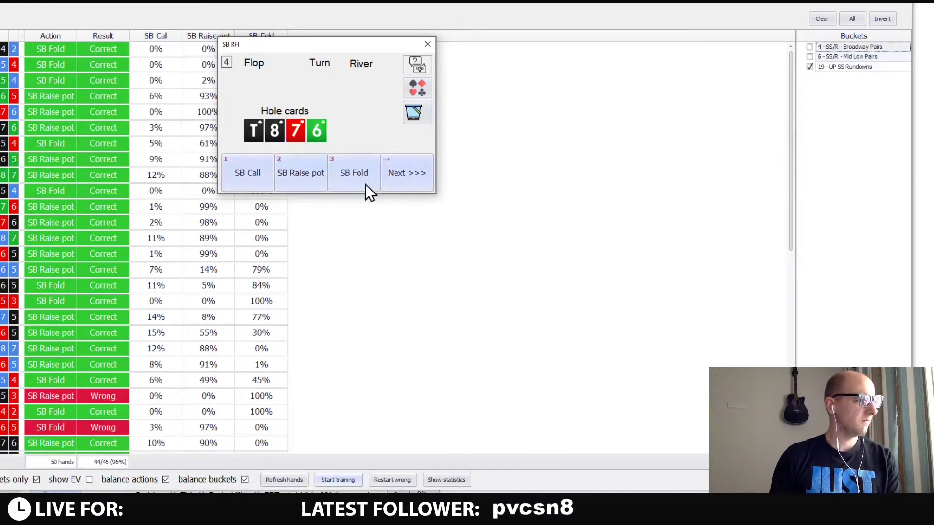
# Finish the session with SB Raise pot for T876, SB Fold for 5432 and SB Raise pot for the last hands, and close the statistics.
pyautogui.click(297, 179)
pyautogui.click(405, 171)
pyautogui.click(370, 178)
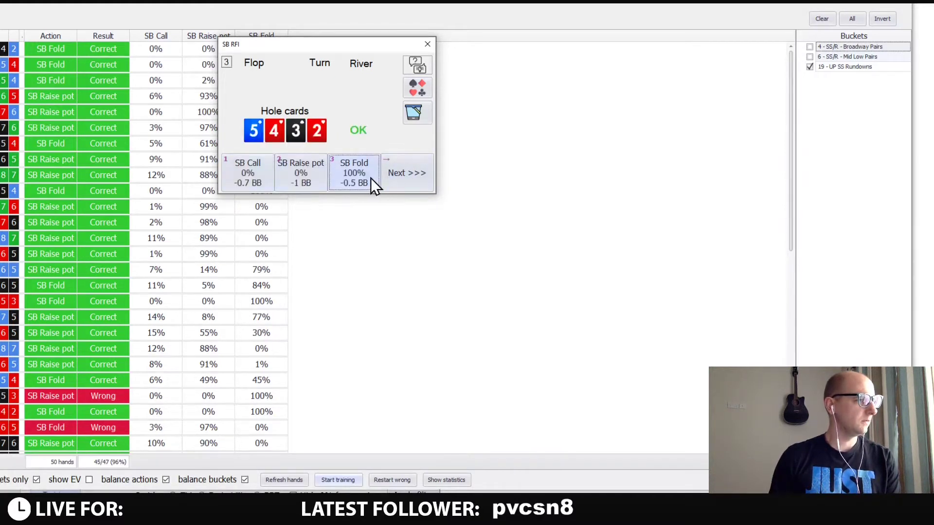
pyautogui.press('Right')
pyautogui.click(311, 181)
pyautogui.click(299, 174)
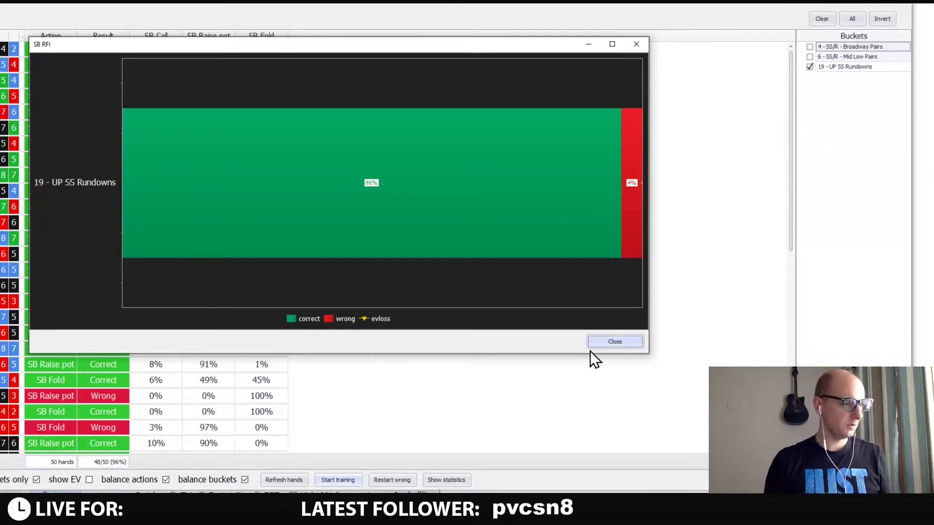
pyautogui.click(601, 346)
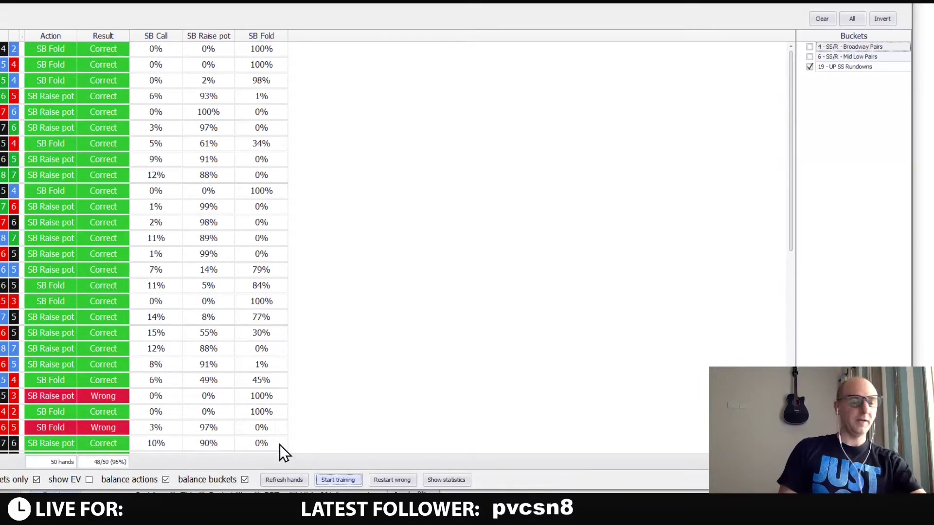
# Retrain the wrongly answered hands, choosing SB Fold for 7653 and SB Raise pot for 9765, and close the resulting statistics.
pyautogui.click(391, 481)
pyautogui.moveTo(319, 148); pyautogui.dragTo(344, 94)
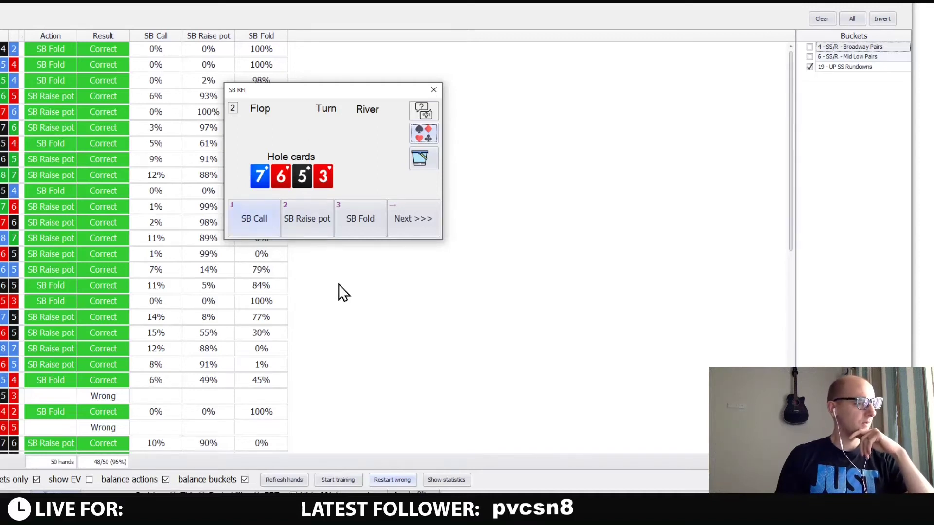
pyautogui.click(356, 229)
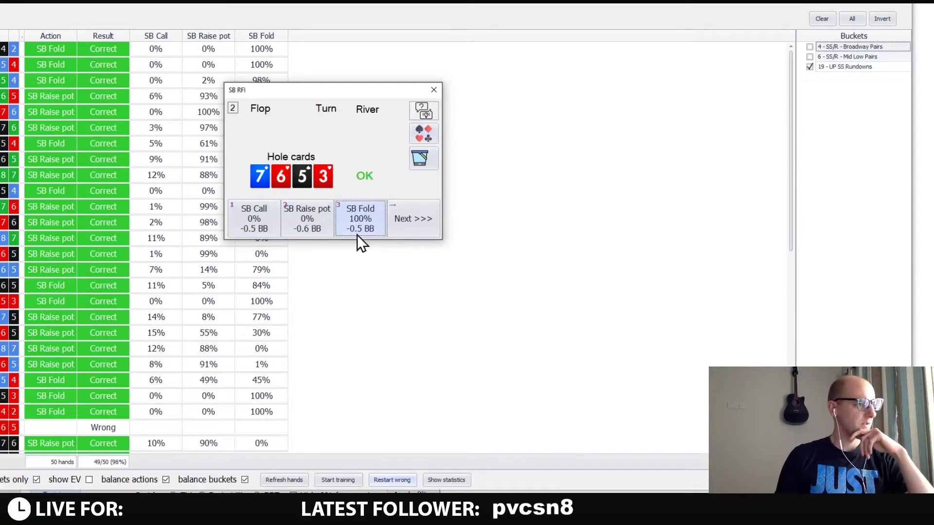
pyautogui.click(410, 221)
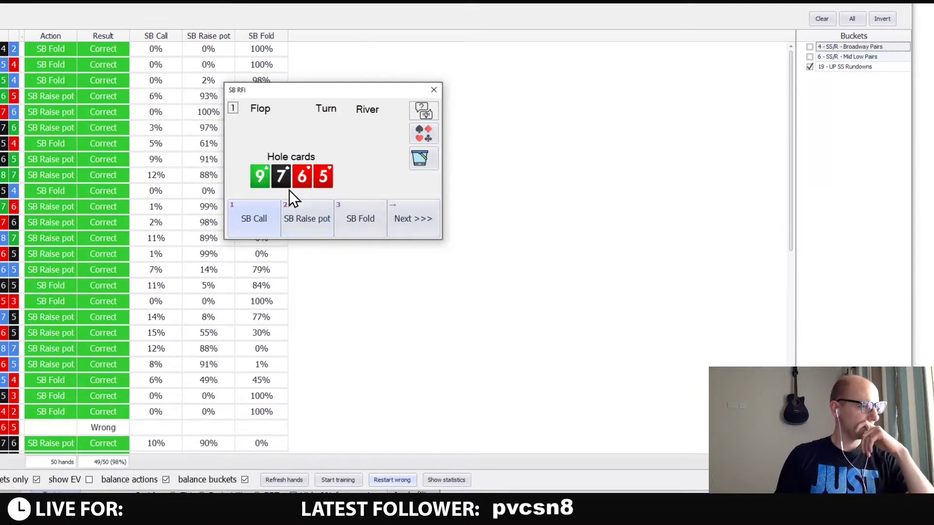
pyautogui.click(296, 223)
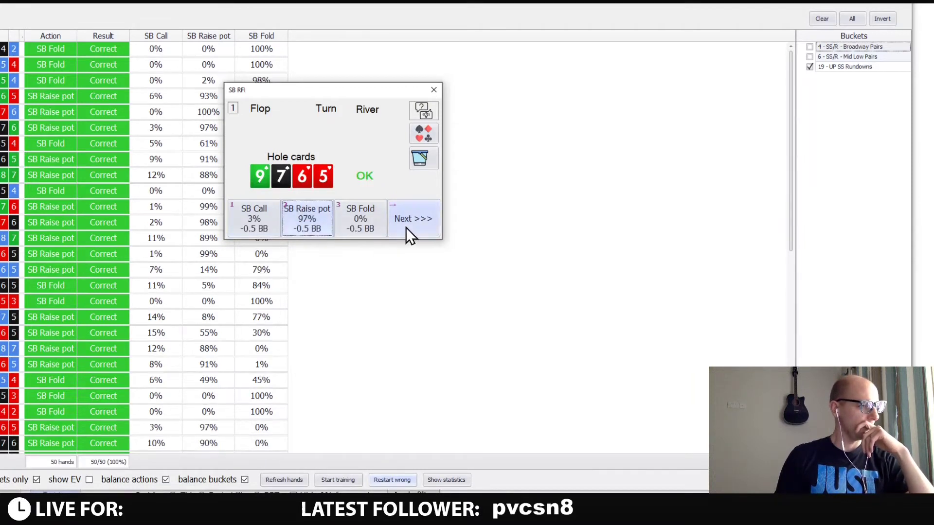
pyautogui.click(405, 228)
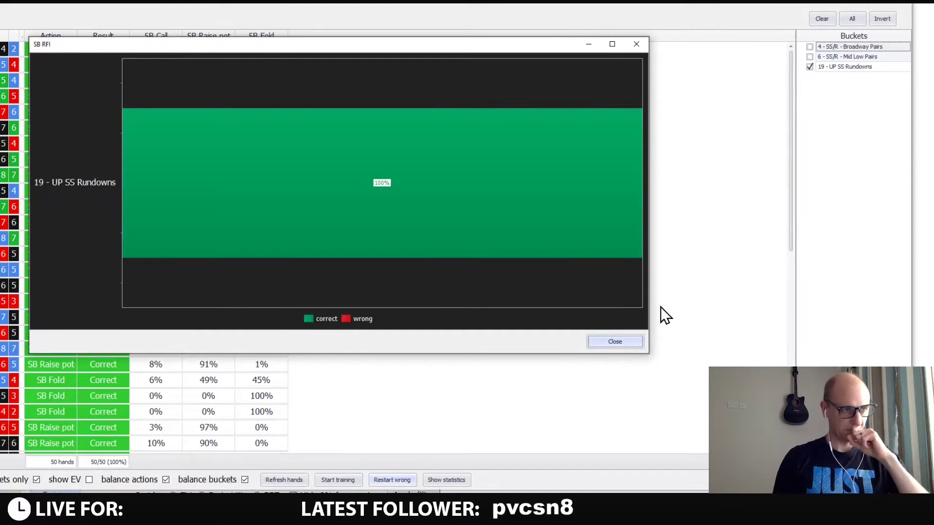
pyautogui.press('Escape')
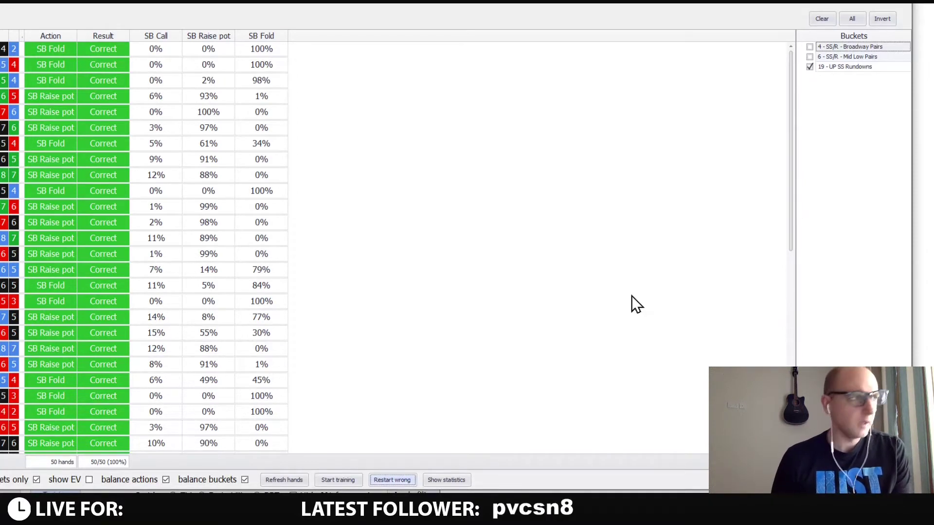
# Show the EV column in the training results and sort the hands by EV in descending order.
pyautogui.moveTo(258, 0); pyautogui.dragTo(284, 8)
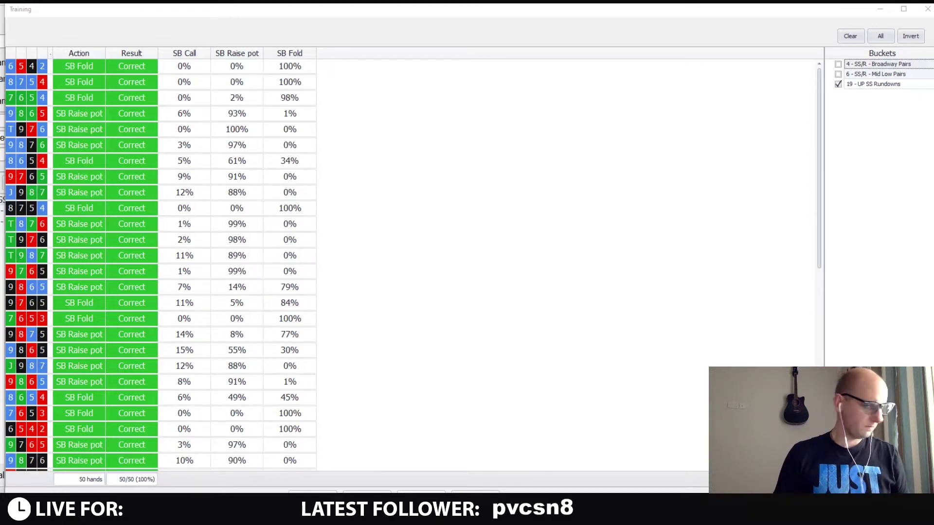
pyautogui.press('Return')
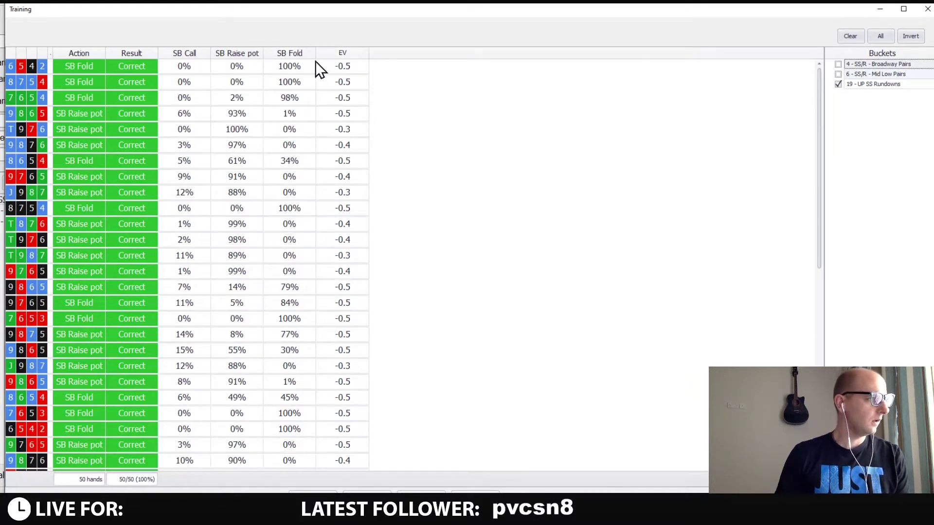
pyautogui.click(357, 54)
pyautogui.click(357, 54)
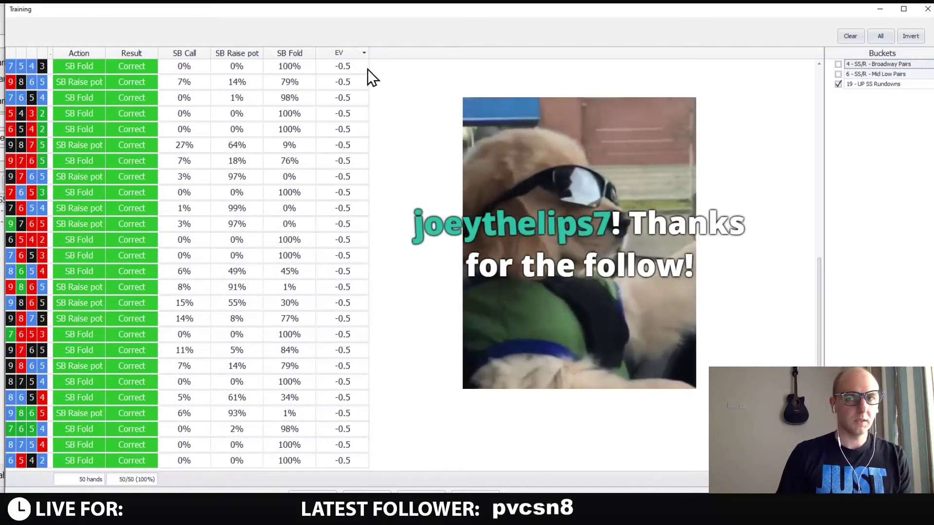
# Toggle the EV sort order of the results, restore descending order and review the hands from the highest EV.
pyautogui.click(357, 54)
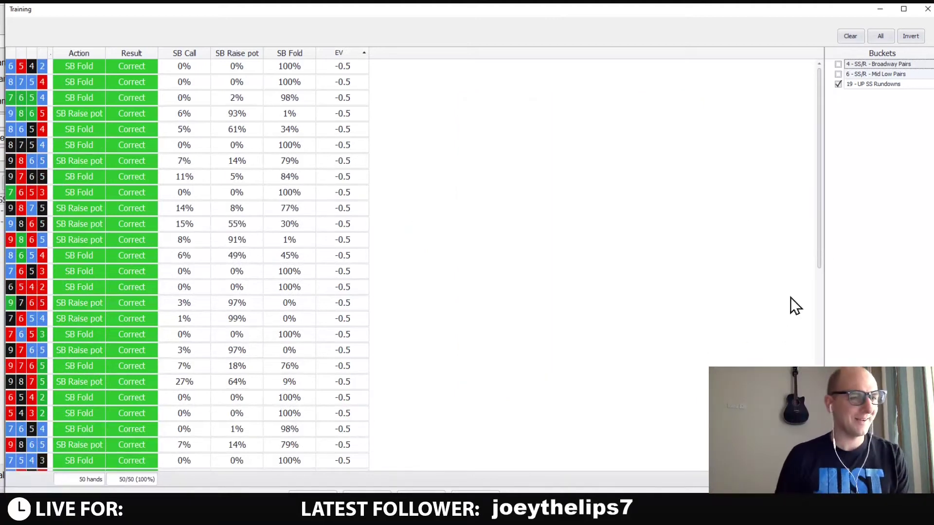
pyautogui.moveTo(824, 201); pyautogui.dragTo(796, 105)
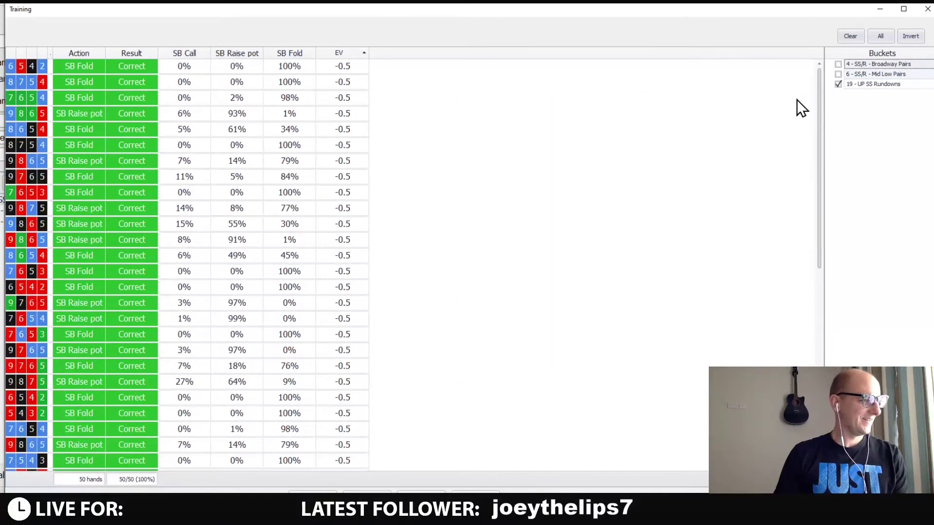
pyautogui.click(336, 53)
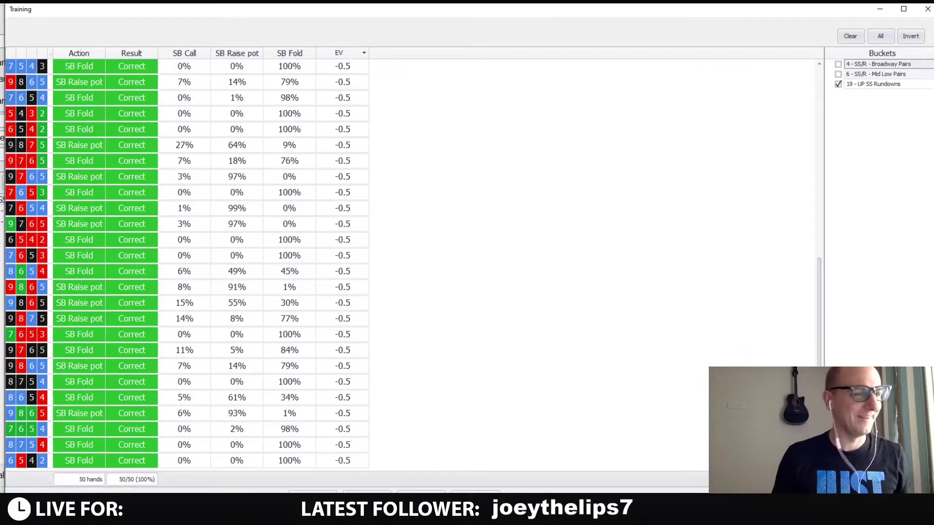
pyautogui.moveTo(819, 311); pyautogui.dragTo(795, 112)
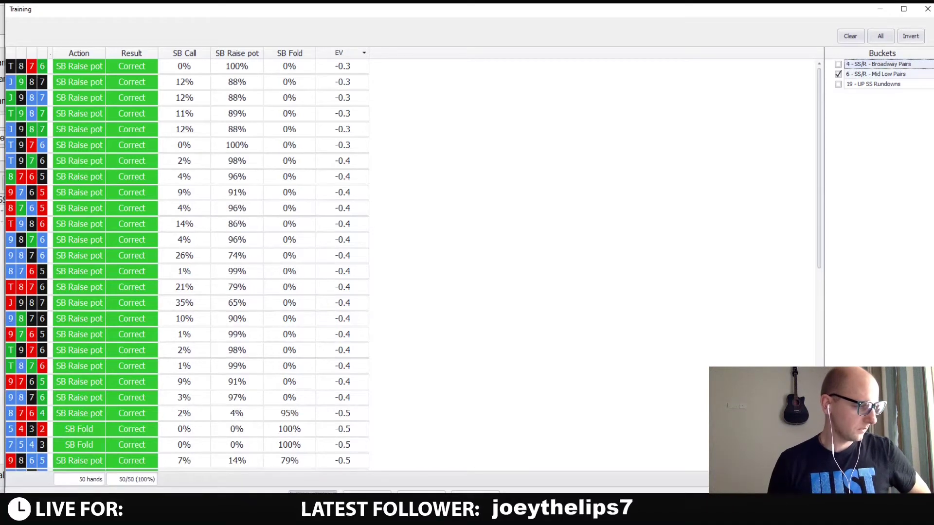
# Generate a new set of 50 training hands from the 6 - SS/R - Mid Low Pairs bucket.
pyautogui.click(315, 493)
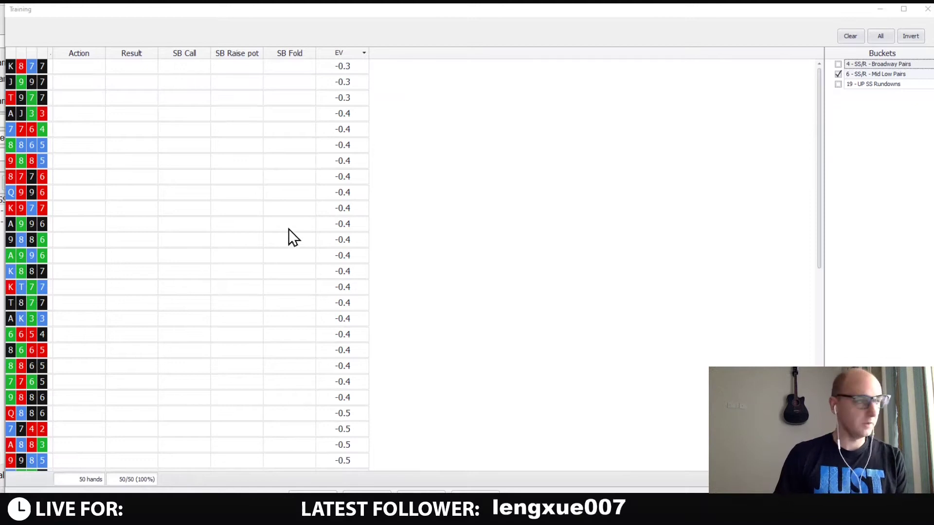
pyautogui.click(145, 32)
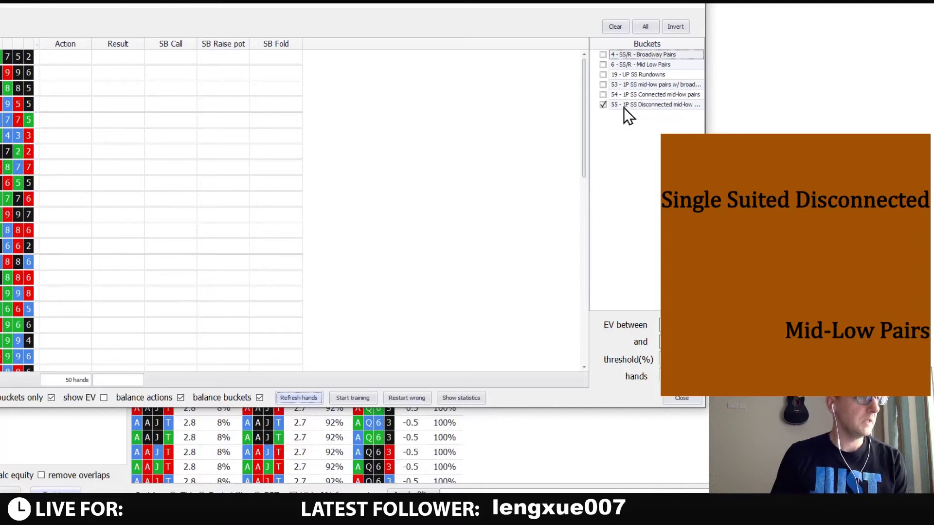
# Reposition the training window and extend it downward to reveal the full EV range, threshold and hands settings.
pyautogui.moveTo(229, 13); pyautogui.dragTo(244, 9)
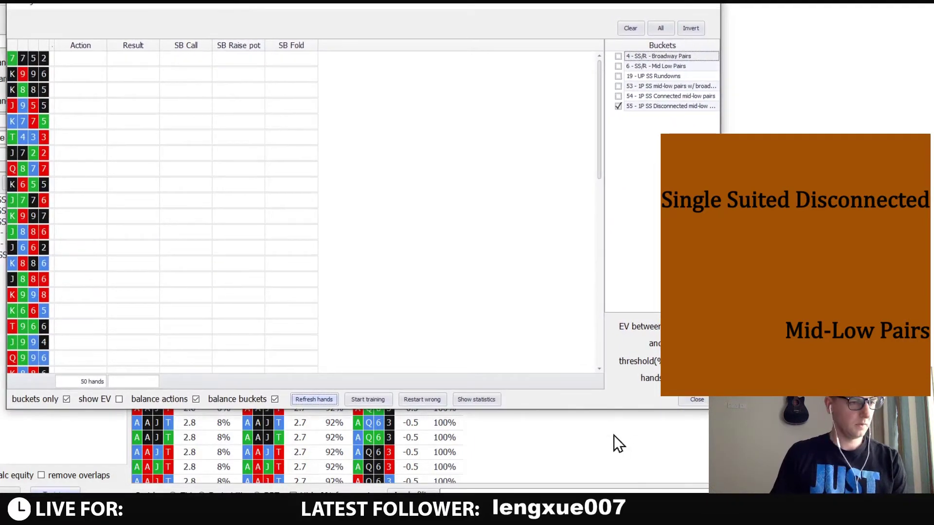
pyautogui.moveTo(615, 412); pyautogui.dragTo(618, 486)
pyautogui.moveTo(616, 501); pyautogui.dragTo(617, 489)
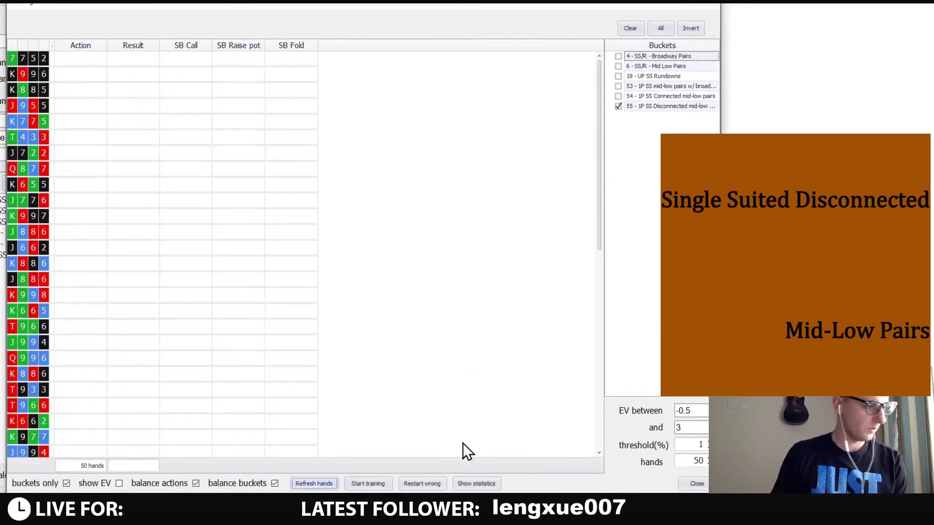
# Start training on the disconnected mid-low pairs, answer SB Fold for 7752 and K996, and close the trainer.
pyautogui.click(364, 486)
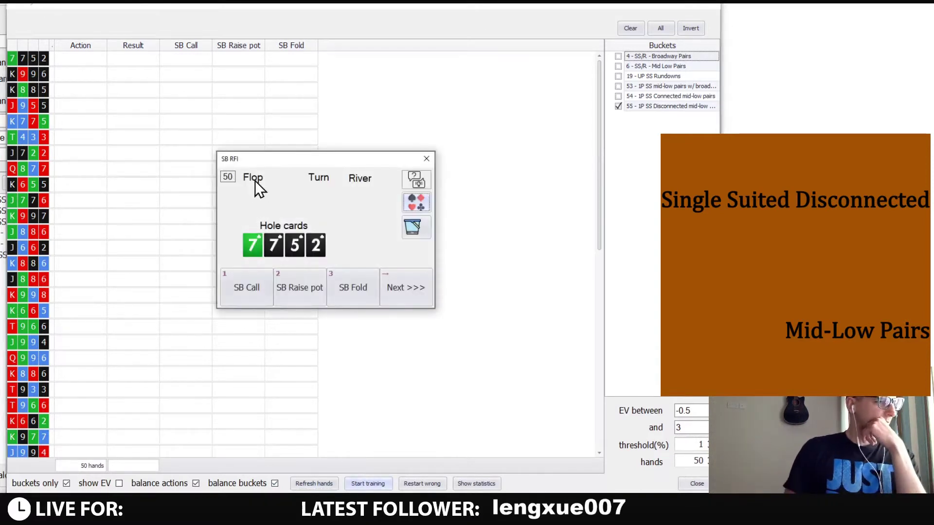
pyautogui.click(355, 291)
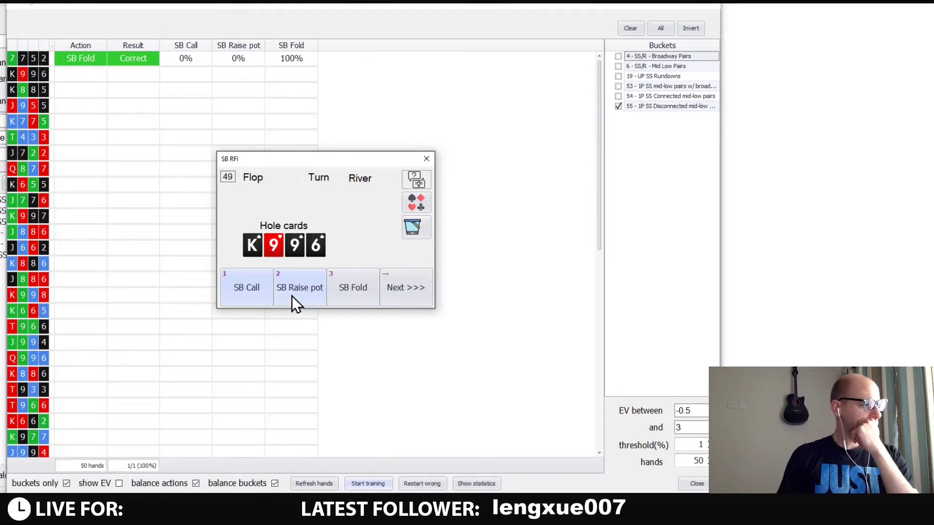
pyautogui.click(341, 302)
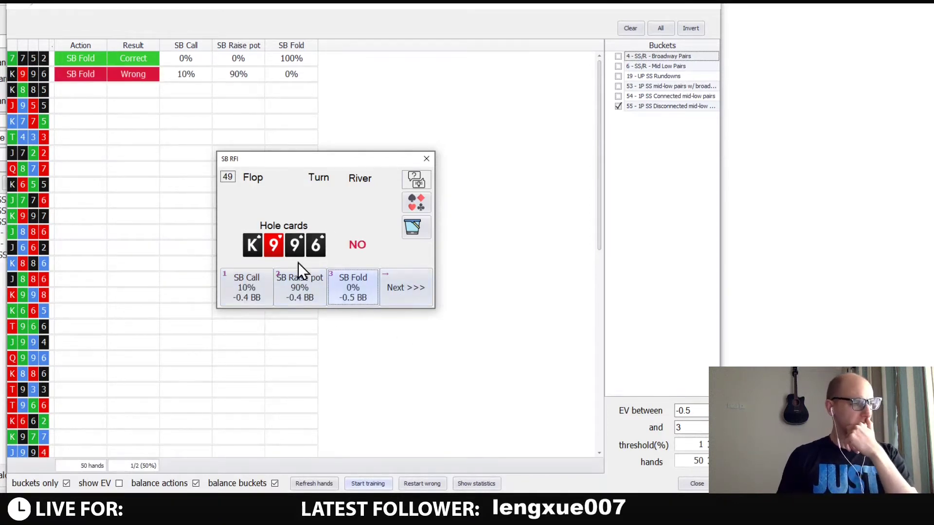
pyautogui.click(427, 160)
# Set the upper EV limit to -0.3 and refresh the training hands.
pyautogui.click(640, 346)
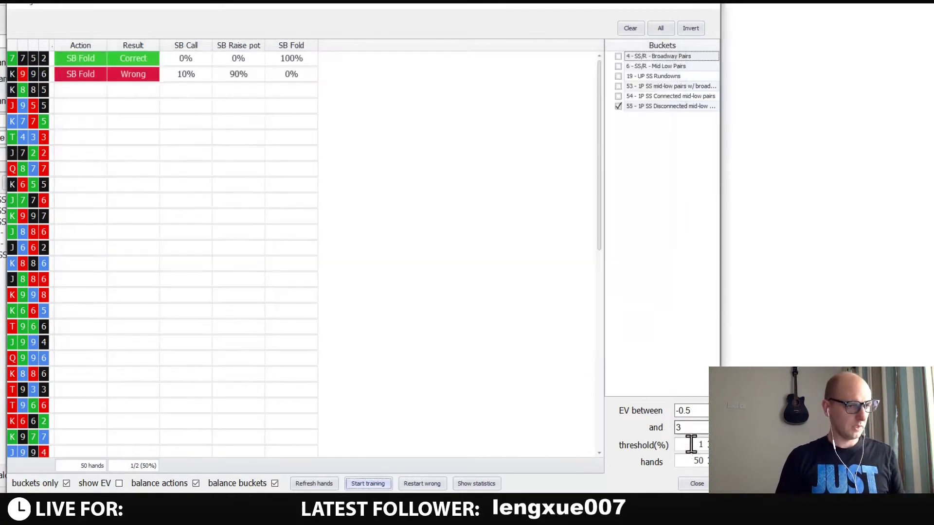
pyautogui.click(687, 427)
pyautogui.press('BackSpace')
pyautogui.write('0')
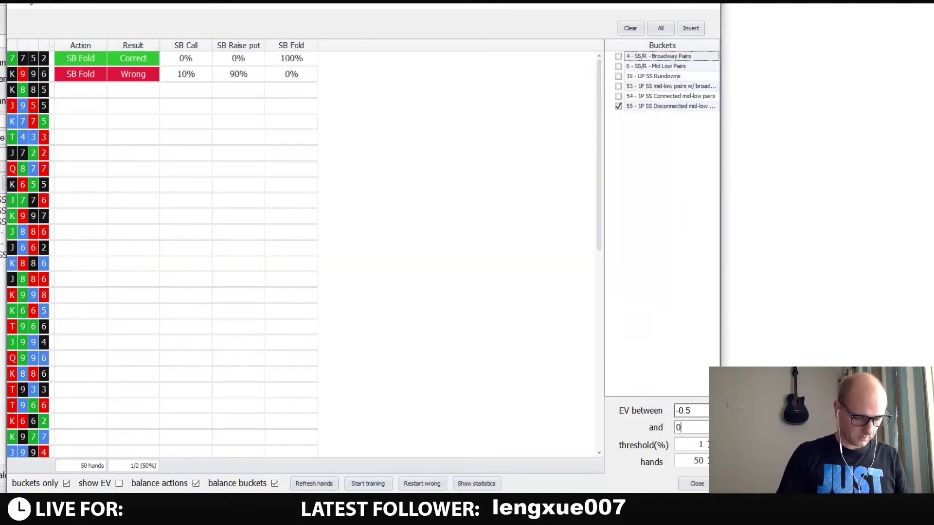
pyautogui.press('BackSpace')
pyautogui.write('-')
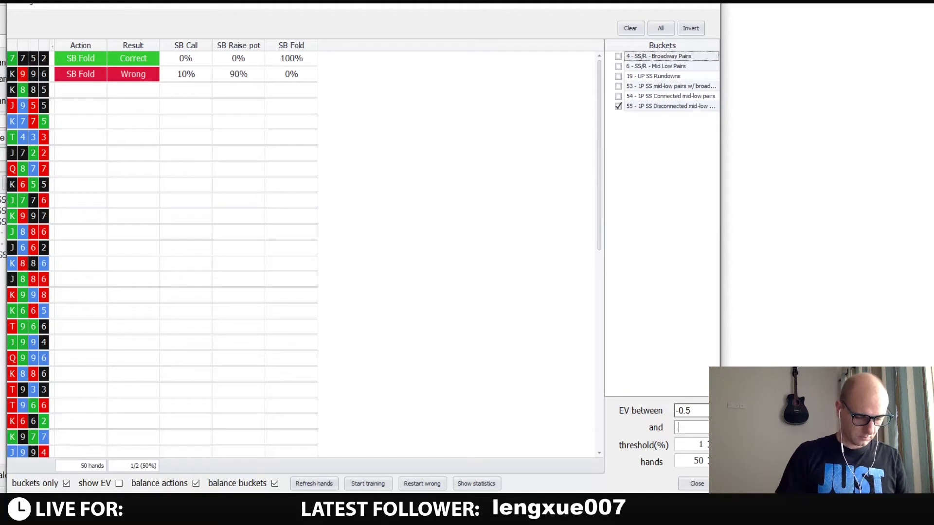
pyautogui.write('0')
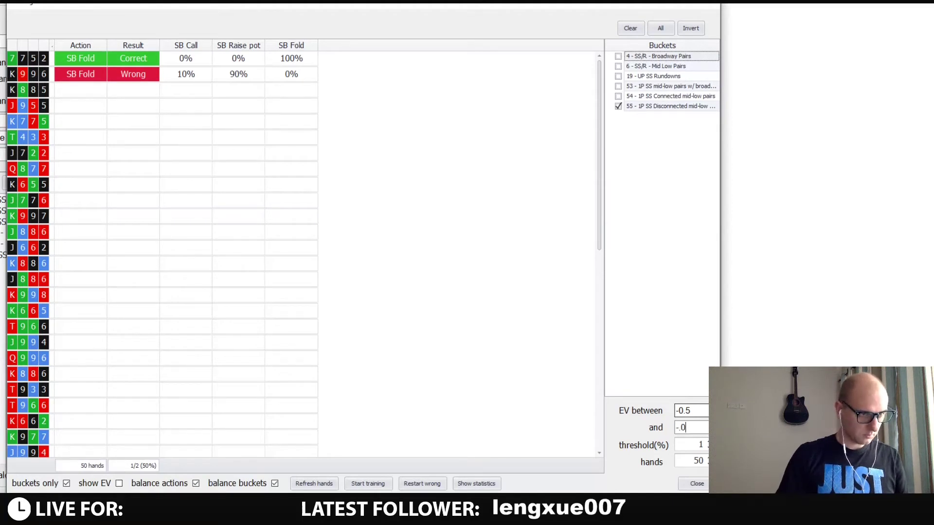
pyautogui.press('BackSpace')
pyautogui.write('0.3')
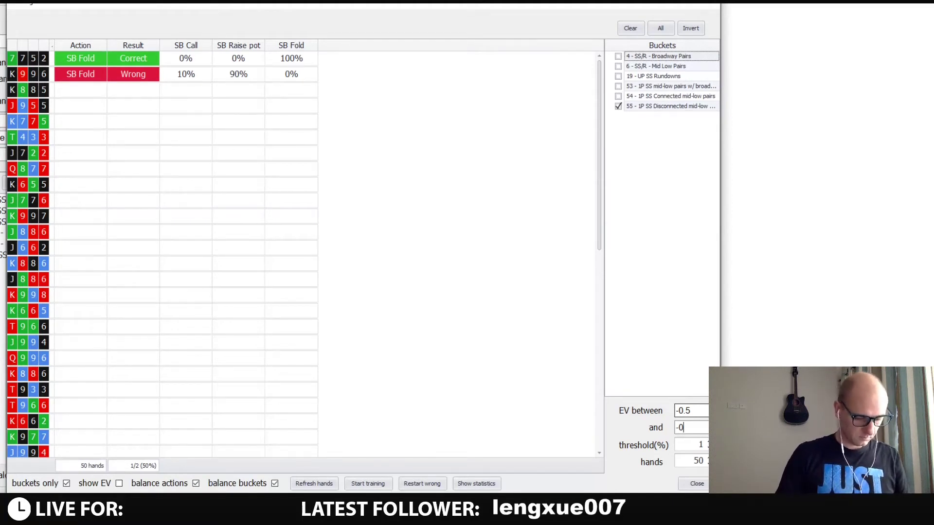
pyautogui.click(312, 485)
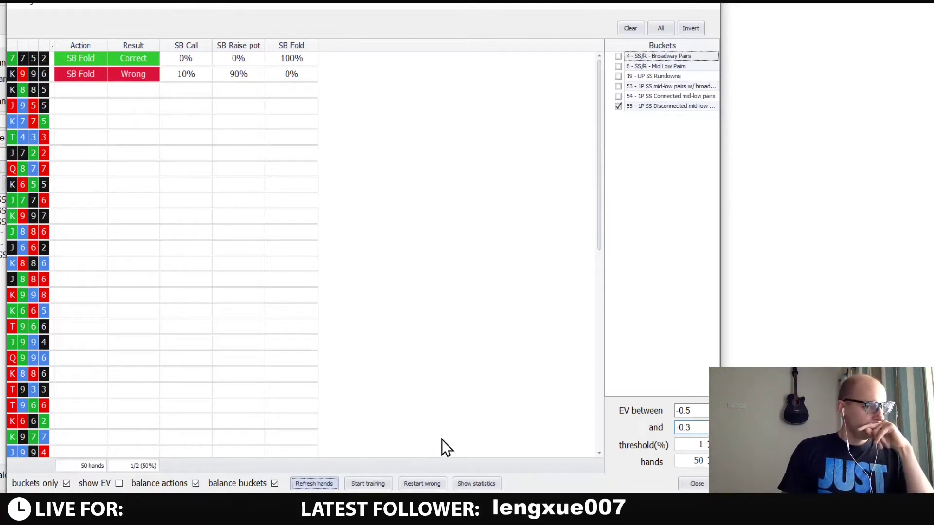
# Start the training on the refreshed hands and answer SB Fold for T655 and T755, advancing after each.
pyautogui.click(369, 484)
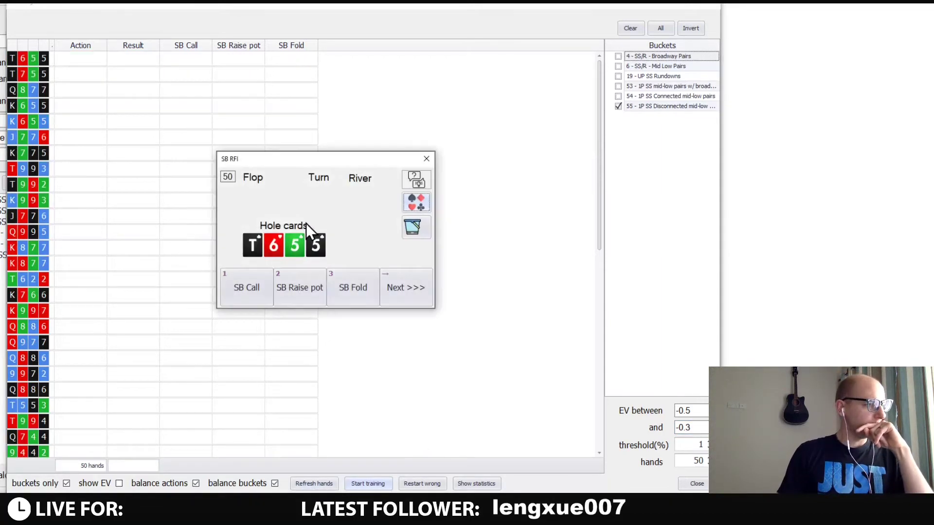
pyautogui.moveTo(308, 163); pyautogui.dragTo(284, 112)
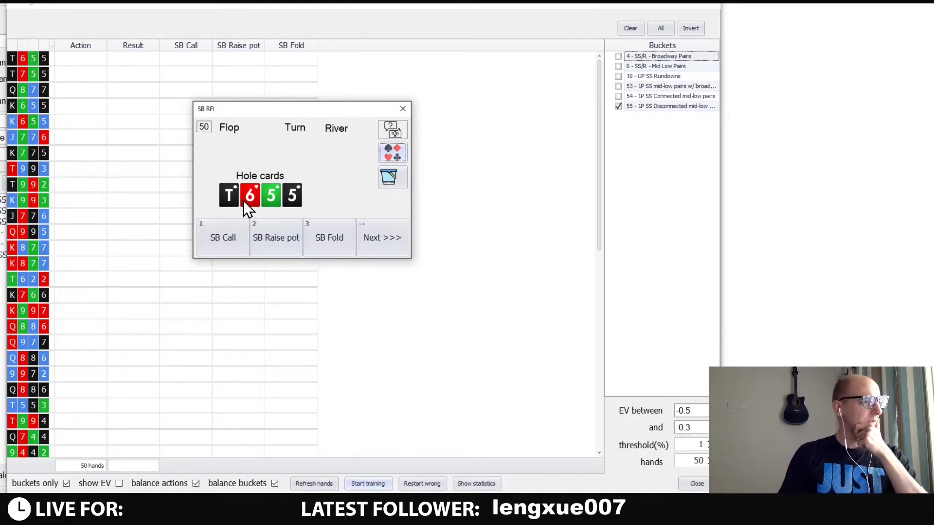
pyautogui.press('3')
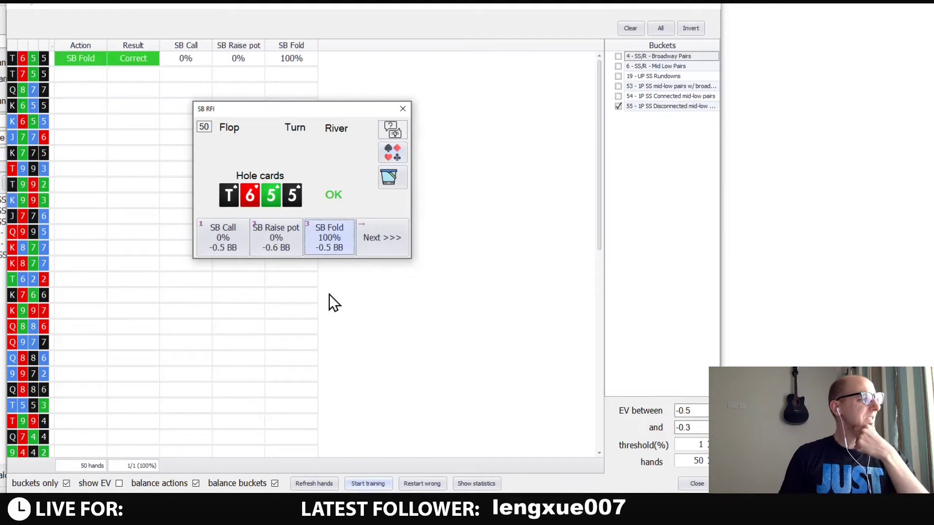
pyautogui.click(378, 236)
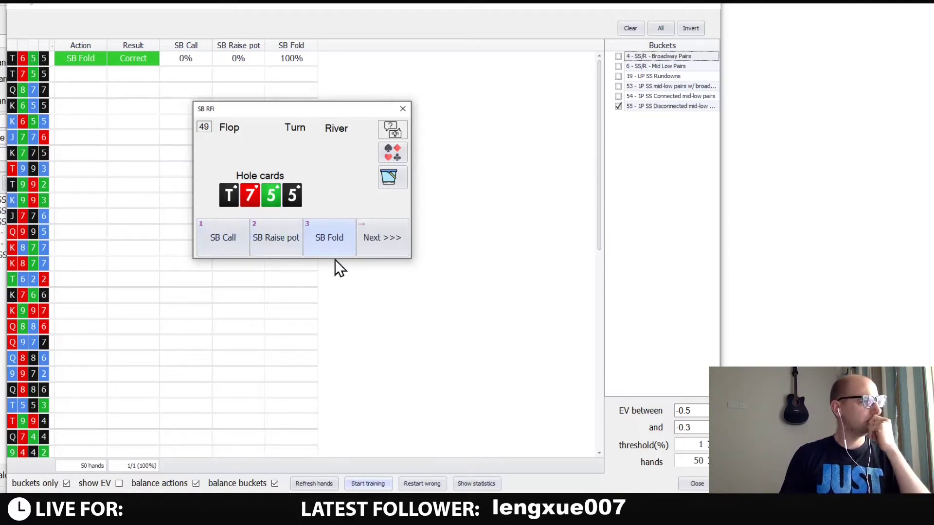
pyautogui.click(325, 242)
pyautogui.click(384, 242)
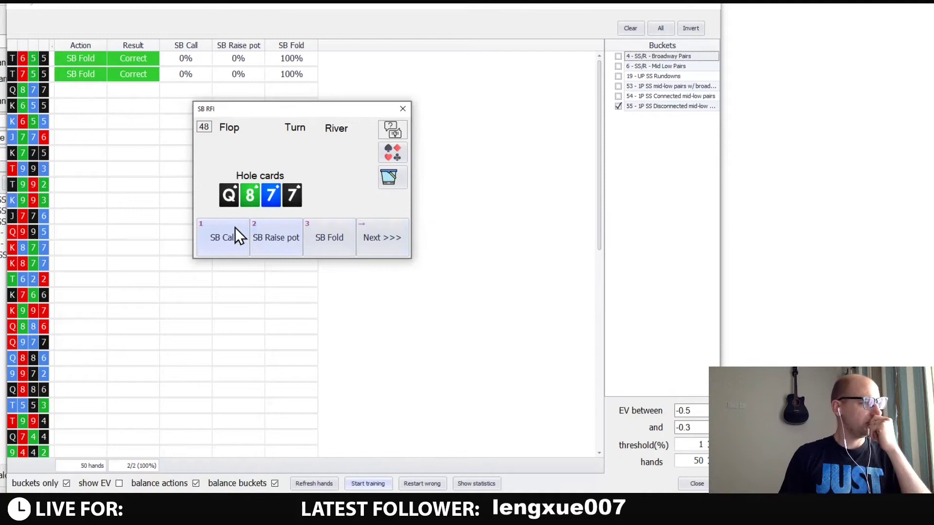
# Answer SB Raise pot for Q877, SB Fold for the first K655 and SB Raise pot for the second K655, advancing after each.
pyautogui.click(274, 238)
pyautogui.press('Right')
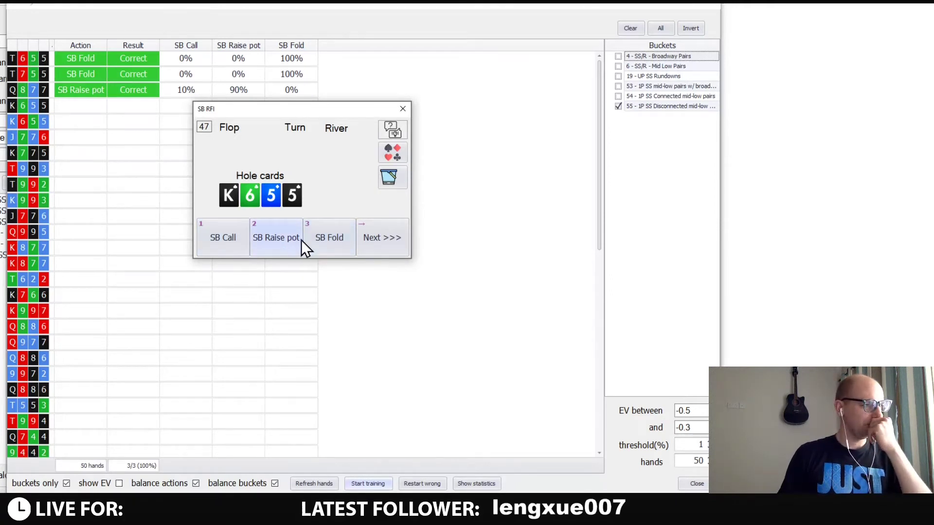
pyautogui.click(322, 248)
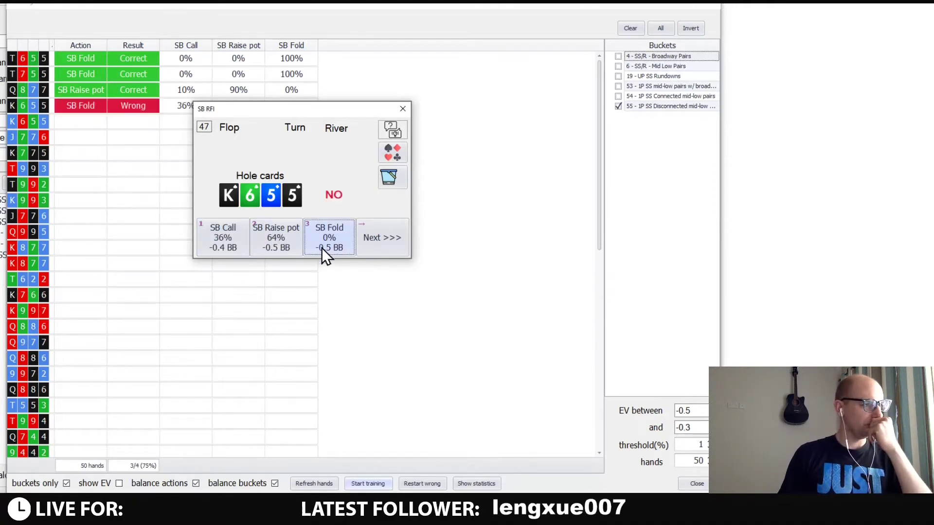
pyautogui.click(385, 241)
pyautogui.click(273, 237)
pyautogui.press('Right')
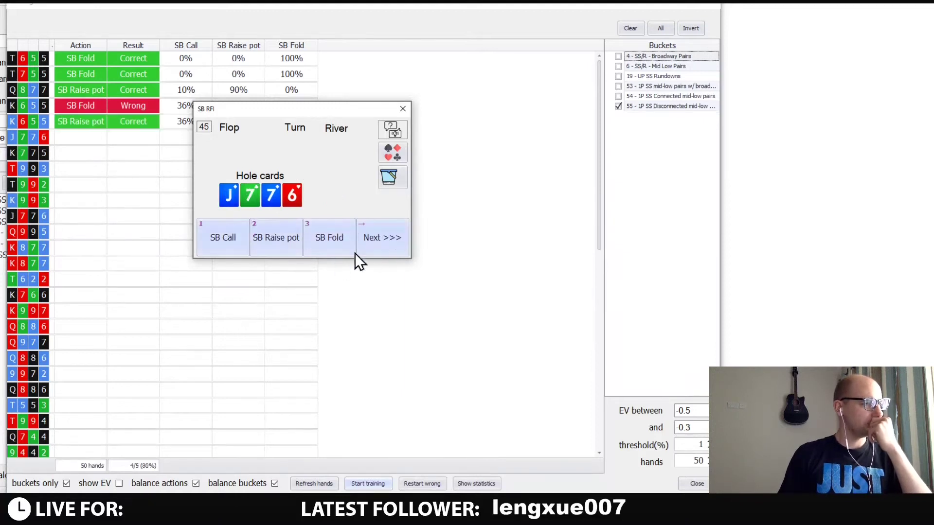
# Answer SB Raise pot for J776, SB Fold for K775 and SB Raise pot for T993, advancing after each one.
pyautogui.click(274, 241)
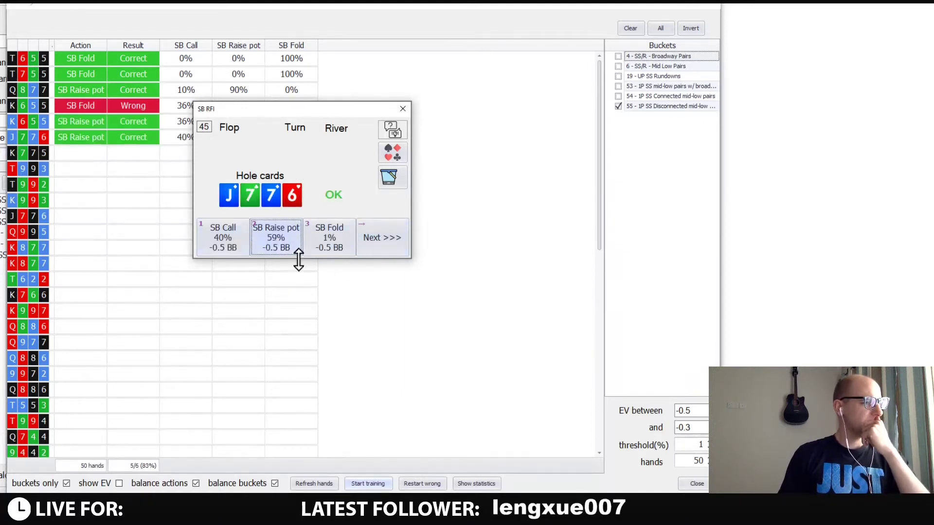
pyautogui.click(380, 240)
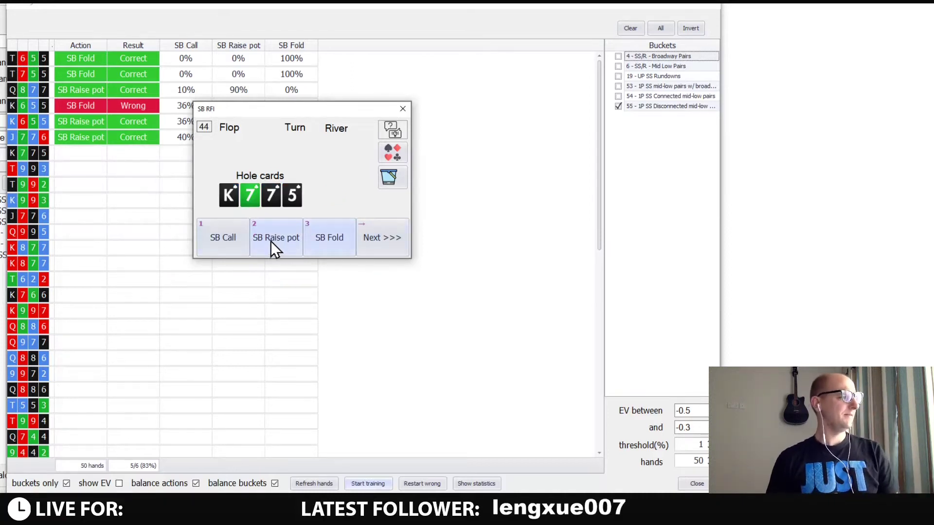
pyautogui.click(325, 237)
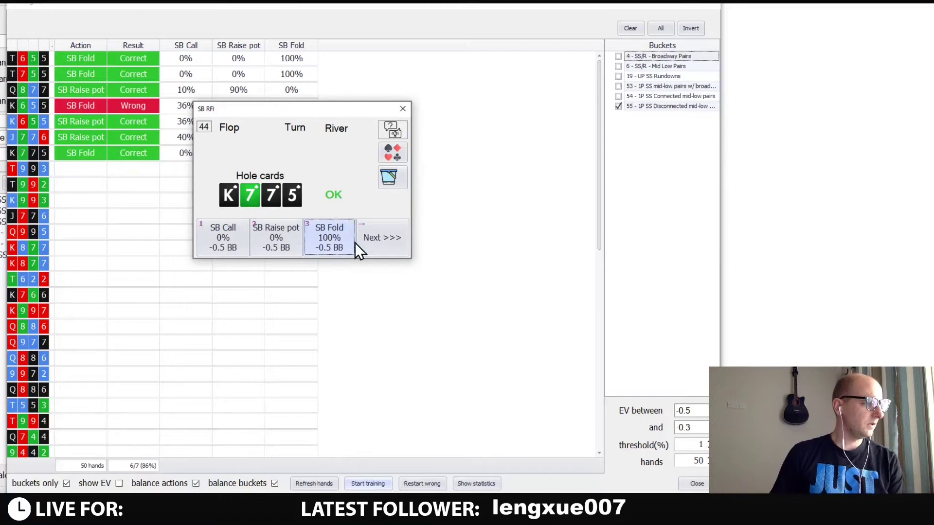
pyautogui.click(362, 243)
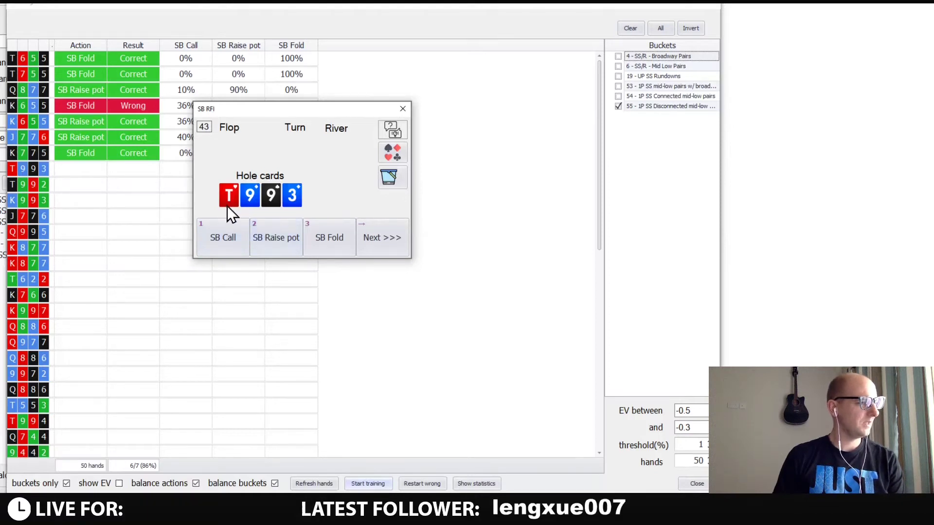
pyautogui.click(271, 235)
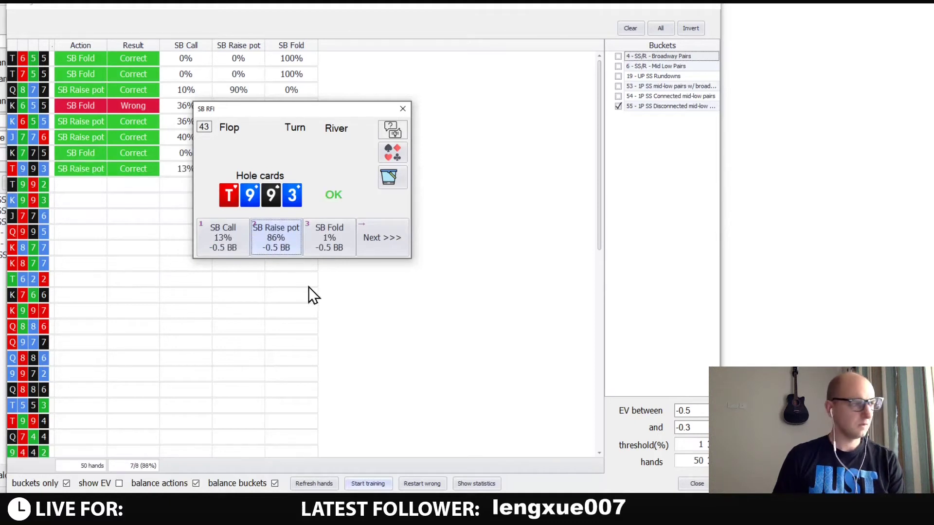
pyautogui.click(376, 238)
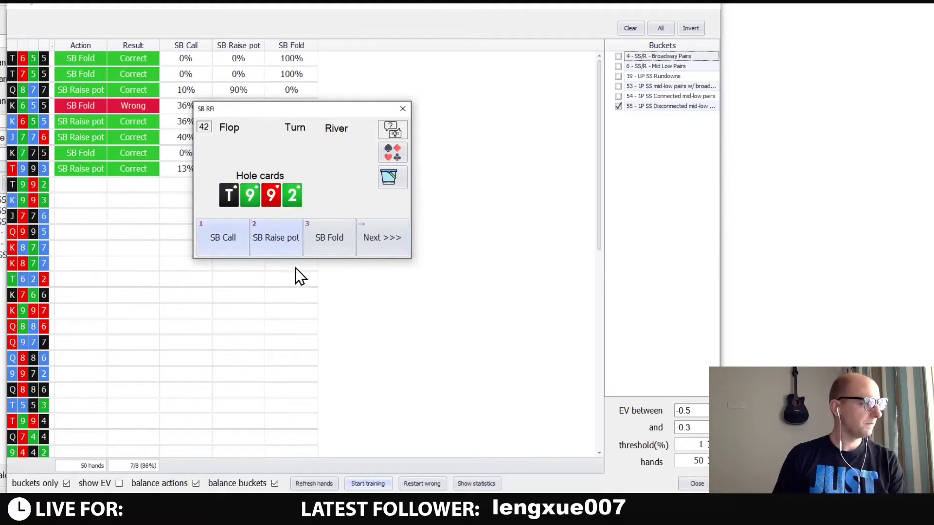
# Answer SB Raise pot for T992, K993 and the second J776 hand.
pyautogui.click(274, 238)
pyautogui.click(381, 243)
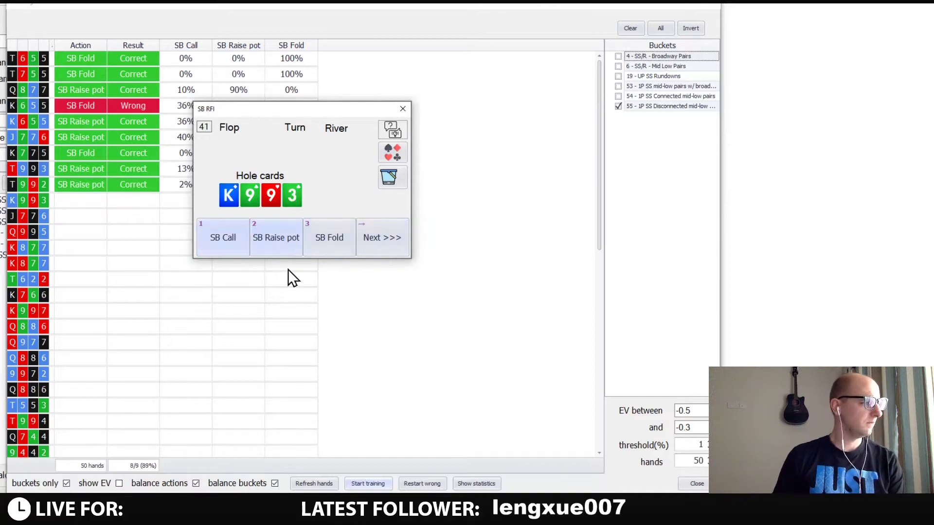
pyautogui.click(273, 236)
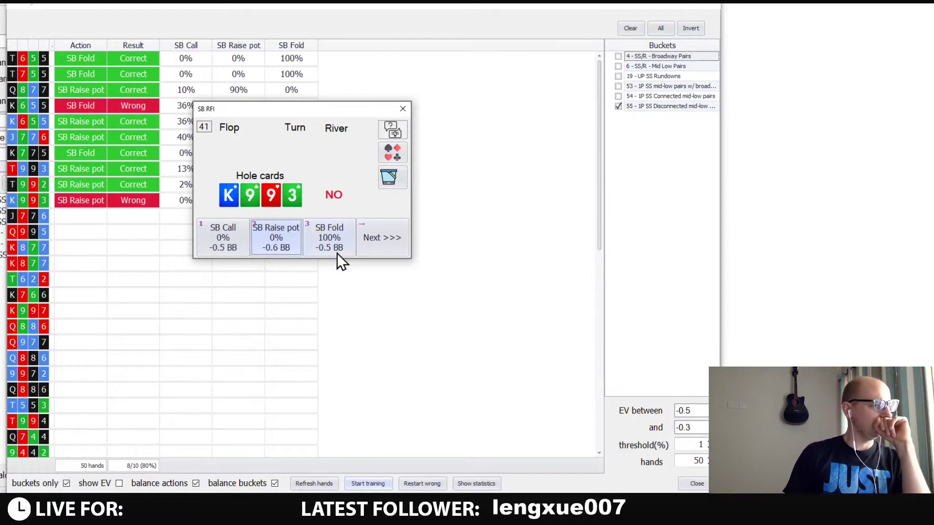
pyautogui.click(385, 238)
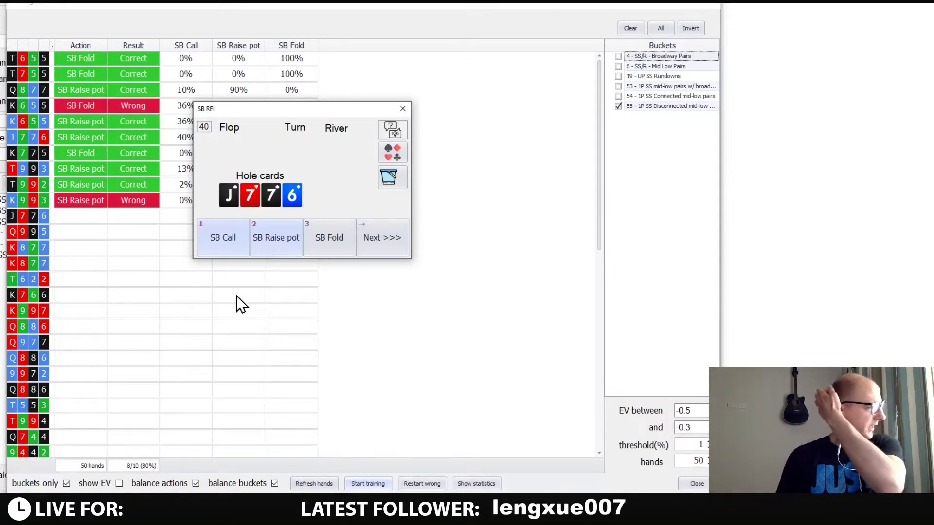
pyautogui.click(273, 242)
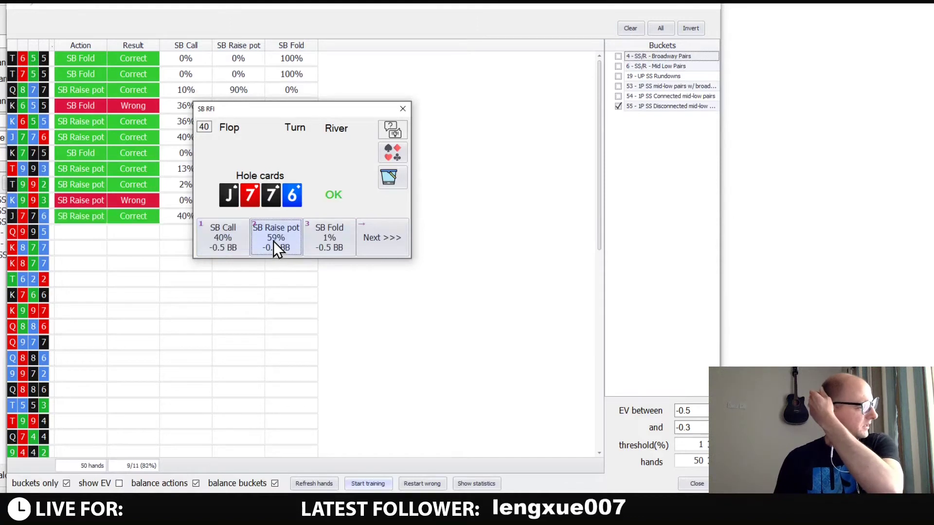
# Move on to Q995 and answer SB Raise pot for it and both K877 hands, advancing after each.
pyautogui.click(358, 252)
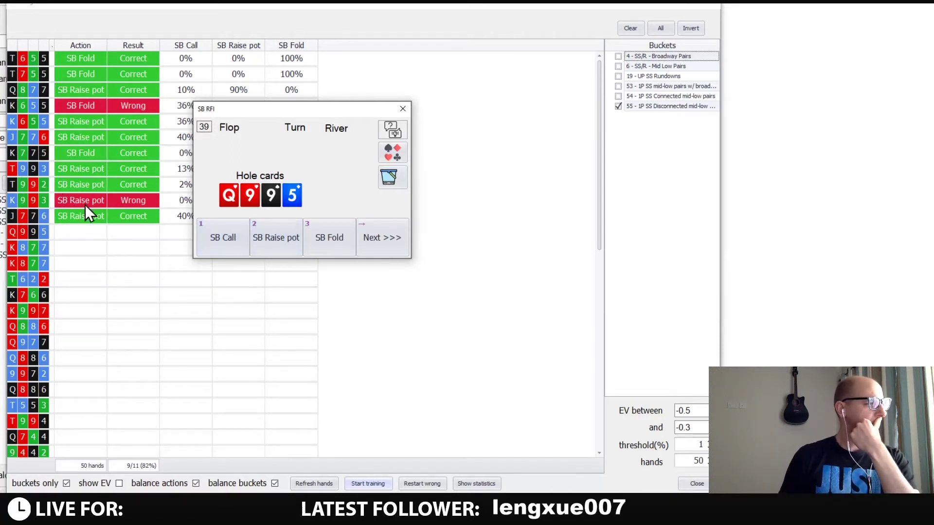
pyautogui.click(266, 249)
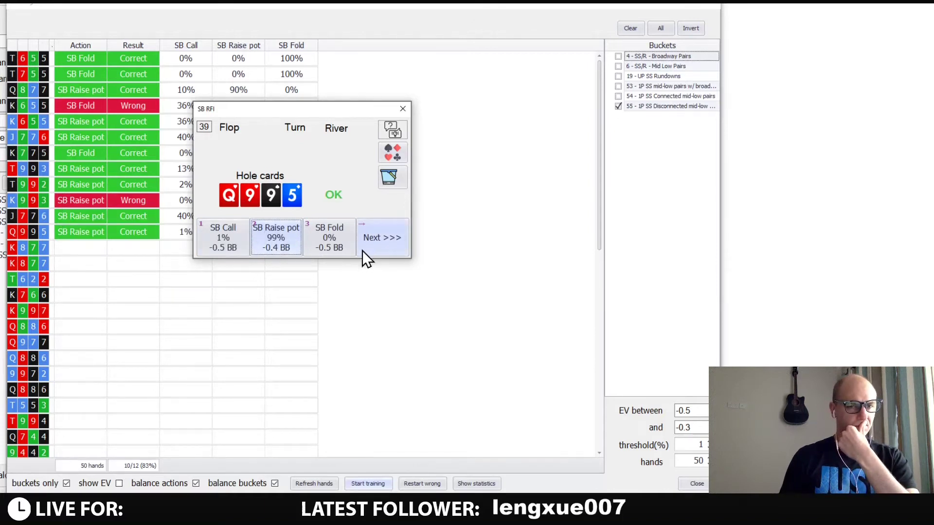
pyautogui.click(383, 241)
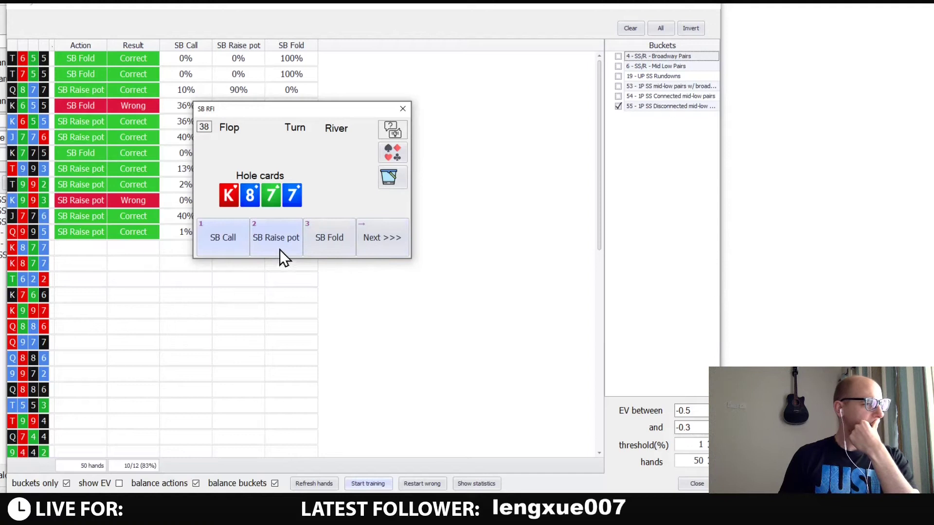
pyautogui.click(278, 242)
pyautogui.click(380, 245)
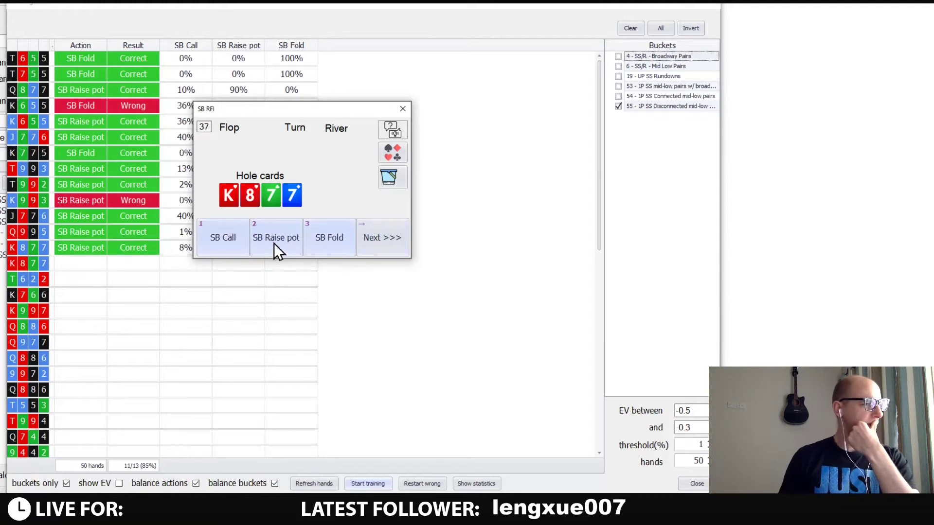
pyautogui.click(272, 237)
pyautogui.click(373, 239)
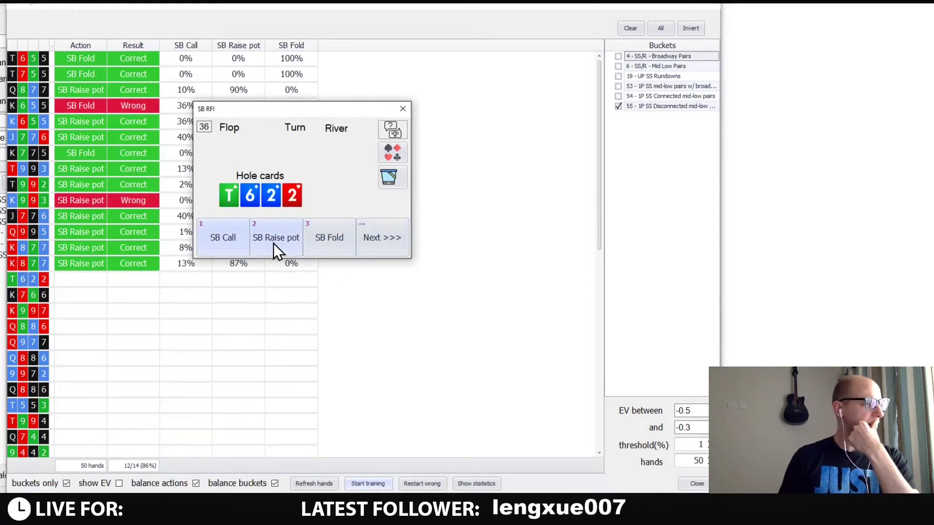
# Answer SB Fold for T622 and SB Raise pot for K766 and K997, advancing after each hand.
pyautogui.click(334, 240)
pyautogui.click(372, 241)
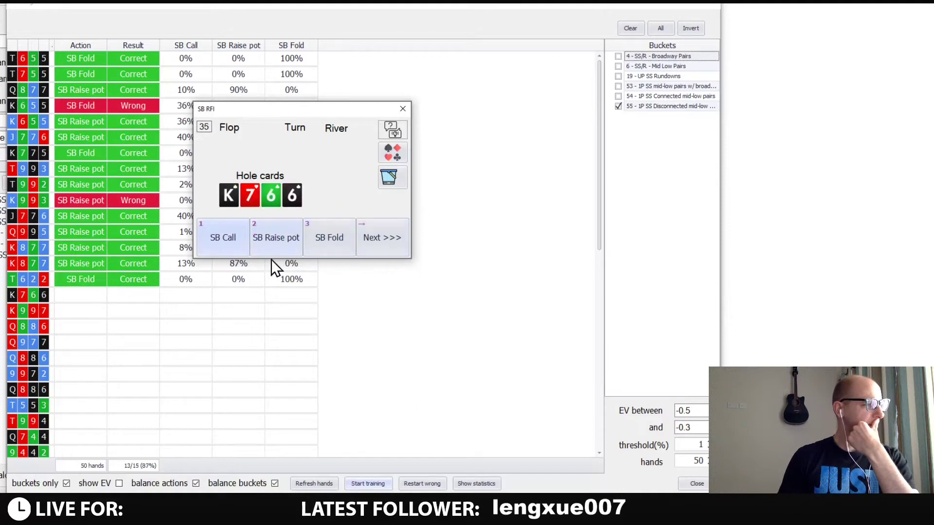
pyautogui.click(274, 241)
pyautogui.press('Right')
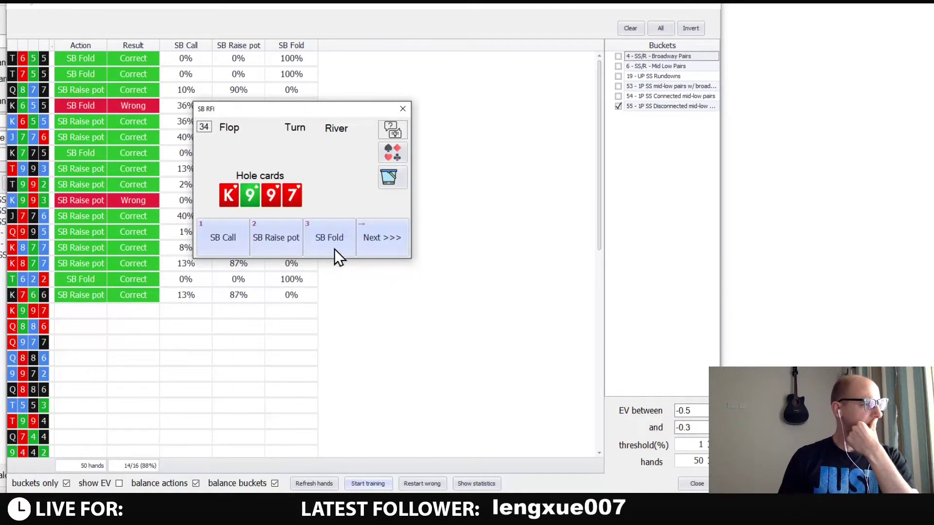
pyautogui.click(271, 235)
pyautogui.press('Right')
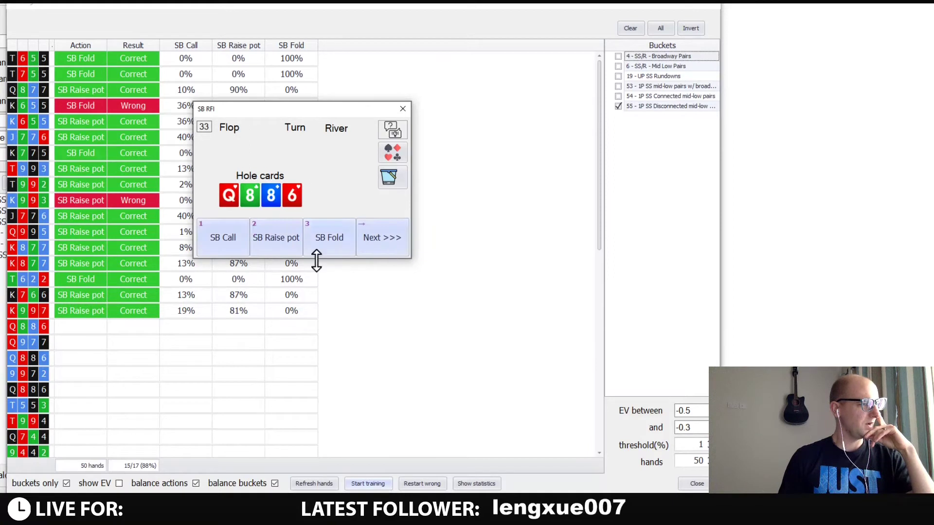
# Answer SB Raise pot for Q886, Q977 and the second Q886 hand, advancing after each.
pyautogui.click(275, 243)
pyautogui.press('Right')
pyautogui.click(267, 240)
pyautogui.press('Right')
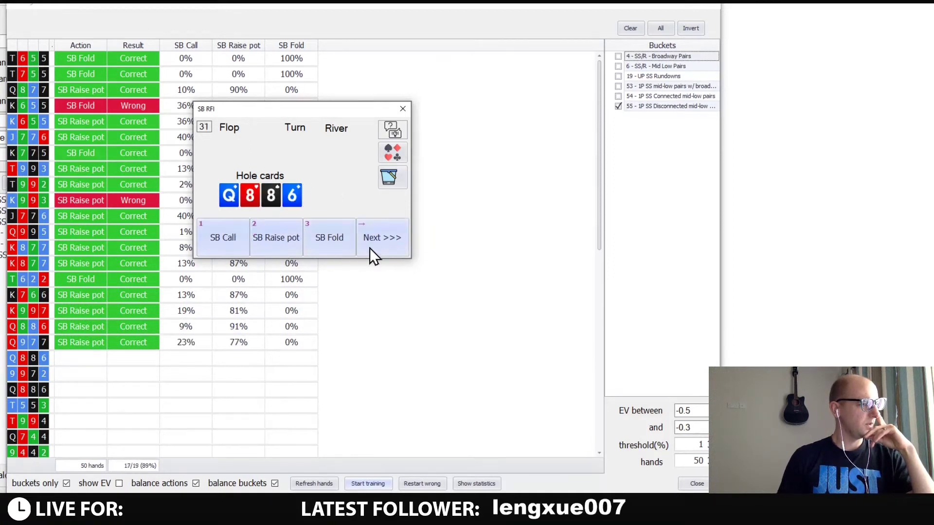
pyautogui.click(270, 244)
pyautogui.press('Right')
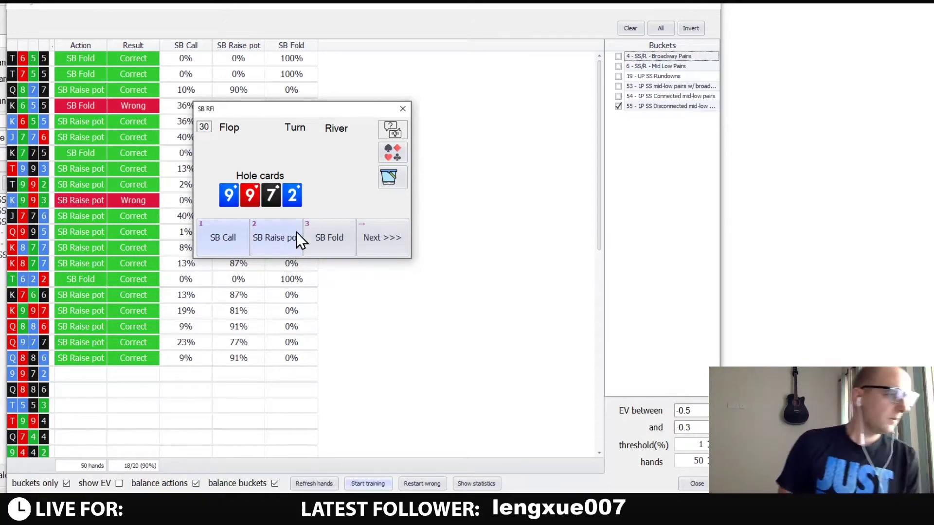
# Answer SB Fold for 9972, SB Raise pot for the third Q886 hand and SB Fold for T553, advancing after each.
pyautogui.click(326, 241)
pyautogui.click(373, 238)
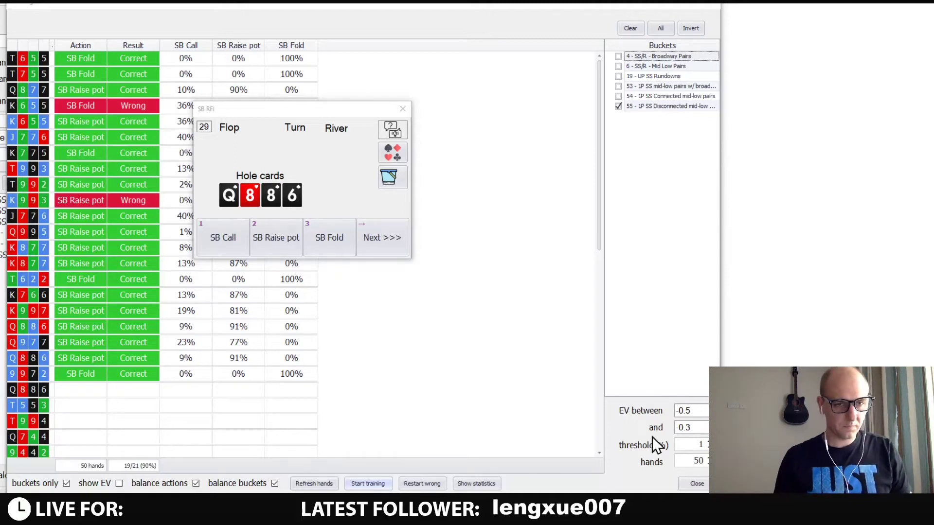
pyautogui.click(277, 241)
pyautogui.click(375, 241)
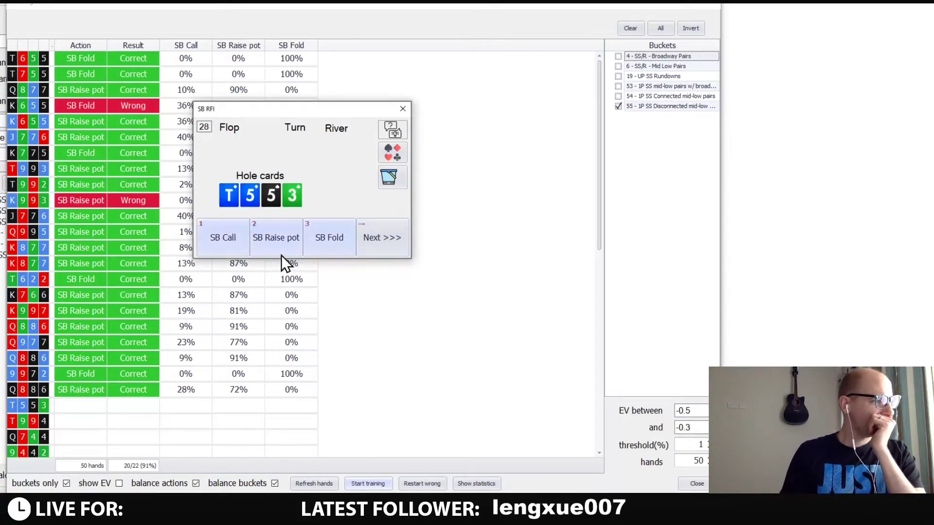
pyautogui.click(326, 241)
pyautogui.click(372, 242)
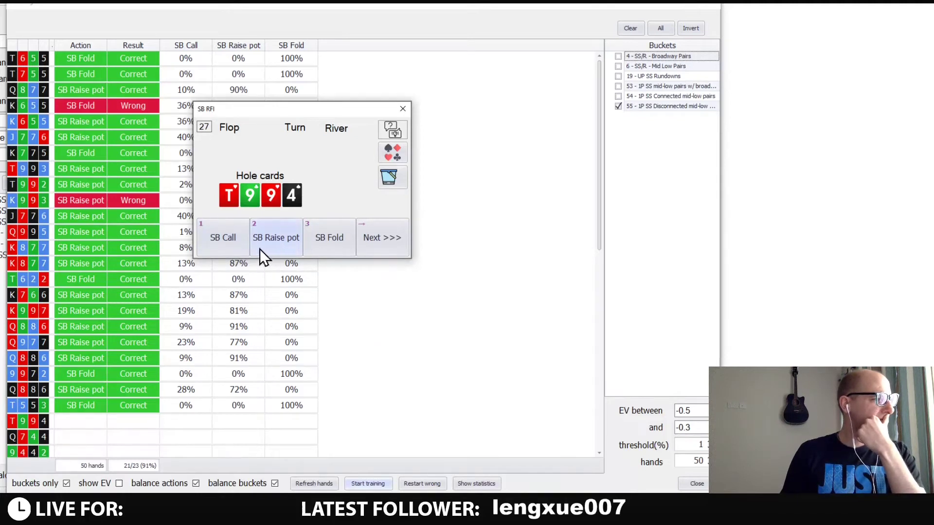
# Answer SB Raise pot for T994 and SB Fold for Q744 and 9442, advancing after each hand.
pyautogui.click(280, 238)
pyautogui.click(380, 243)
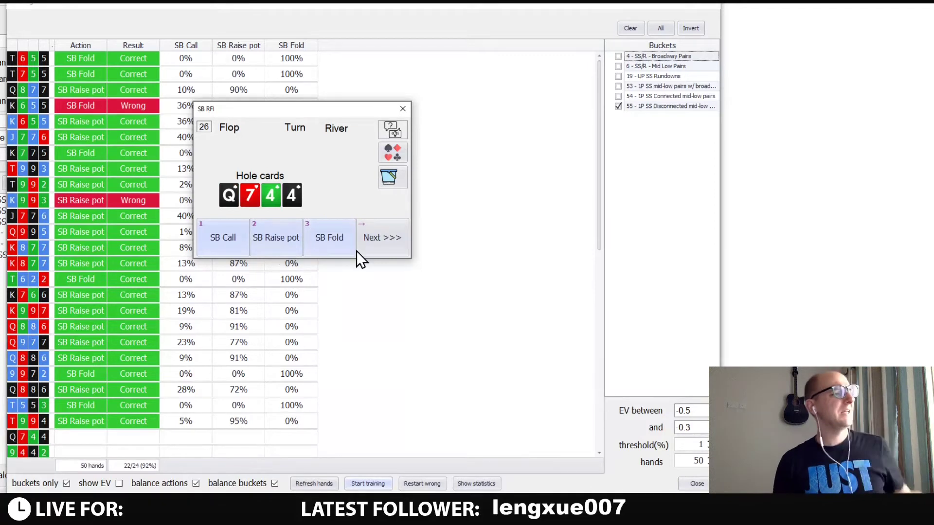
pyautogui.click(322, 241)
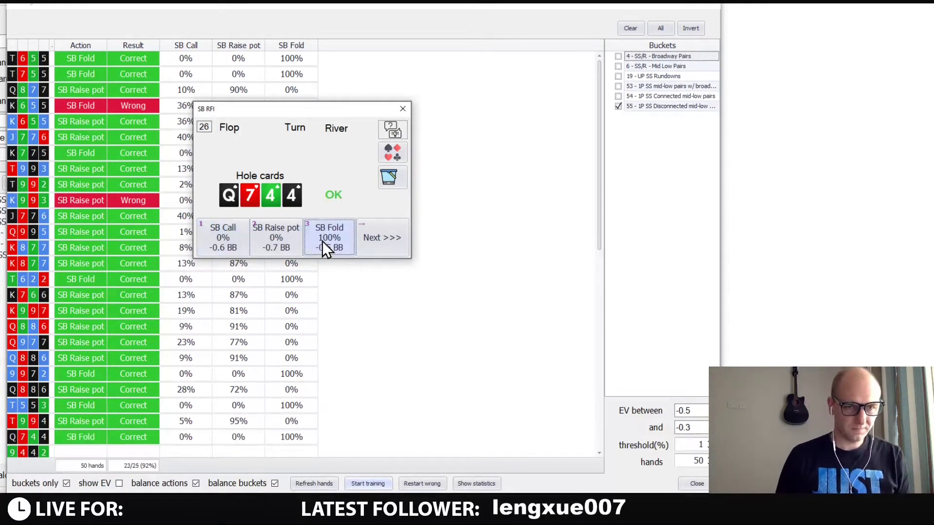
pyautogui.click(372, 254)
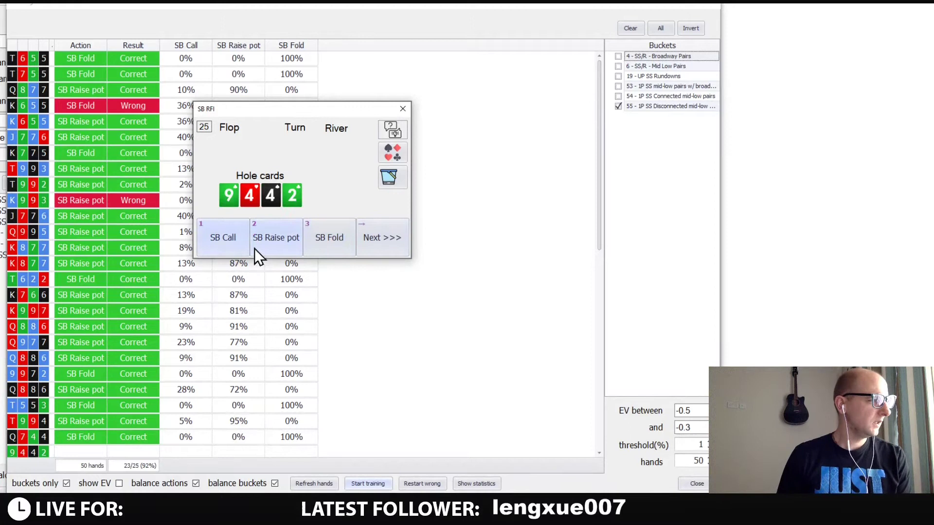
pyautogui.click(319, 240)
pyautogui.click(375, 246)
# Answer SB Raise pot for the Q977 hand and for the hands directly before and after it, advancing each time.
pyautogui.click(266, 244)
pyautogui.click(393, 245)
pyautogui.click(272, 244)
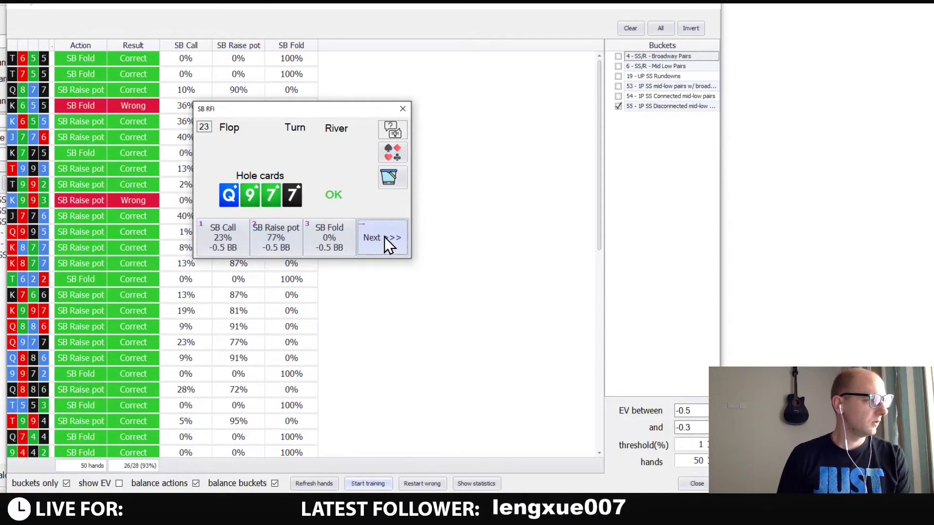
pyautogui.click(384, 238)
pyautogui.click(276, 253)
pyautogui.click(395, 249)
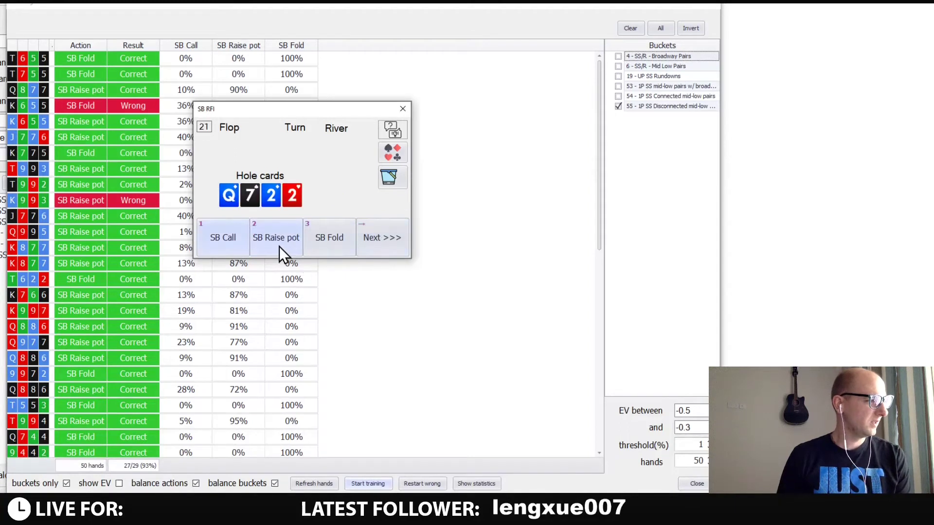
# Answer SB Fold for Q722 and SB Raise pot for K665 and Q996, advancing after each hand.
pyautogui.click(329, 239)
pyautogui.click(362, 240)
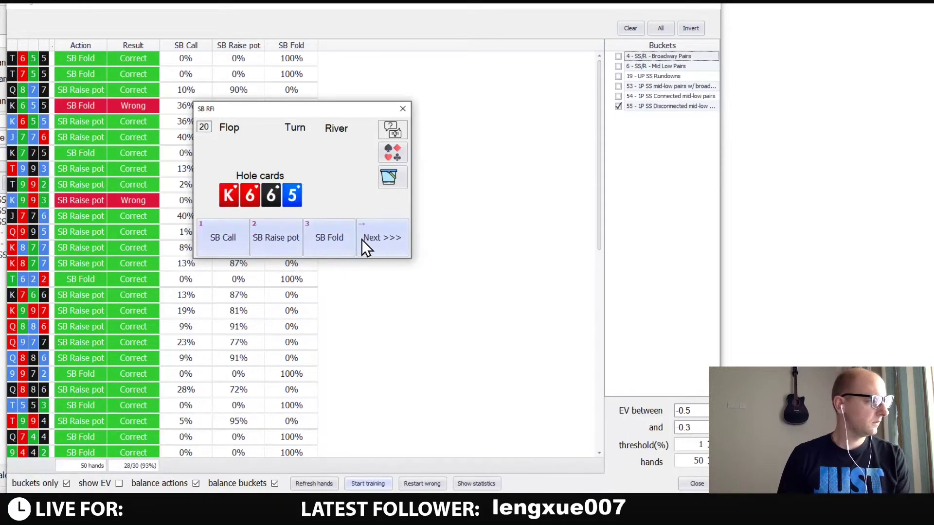
pyautogui.click(273, 241)
pyautogui.click(378, 238)
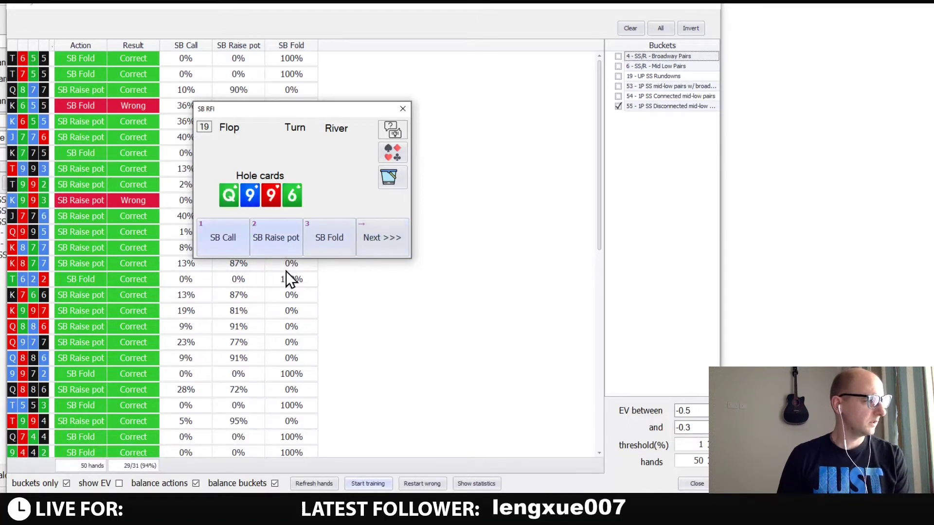
pyautogui.click(272, 242)
pyautogui.click(365, 245)
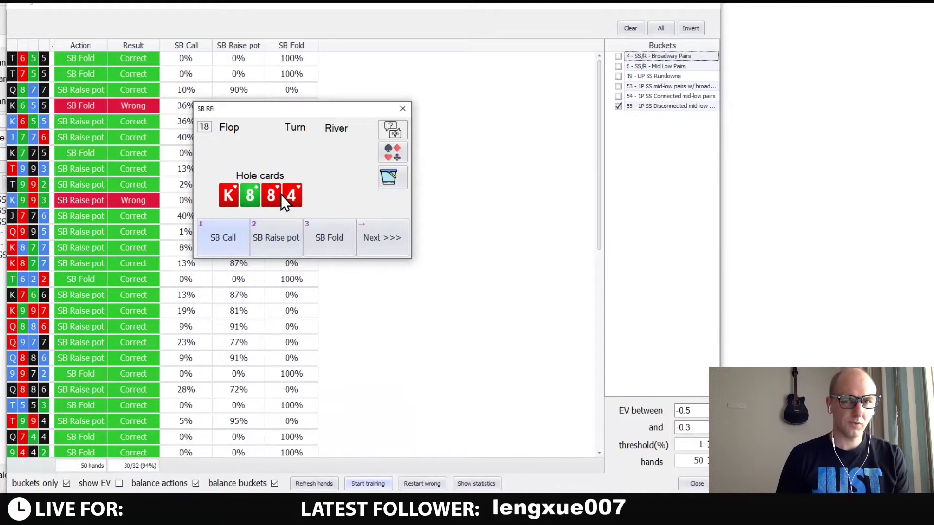
# Answer SB Fold for K884, SB Raise pot for Q997 and SB Fold for Q995, advancing after each one.
pyautogui.click(319, 240)
pyautogui.click(374, 250)
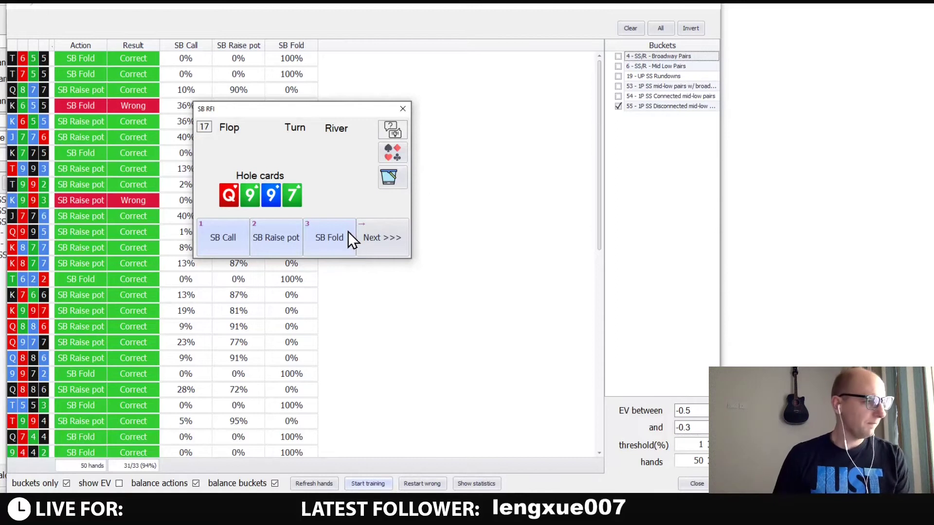
pyautogui.click(273, 248)
pyautogui.click(370, 241)
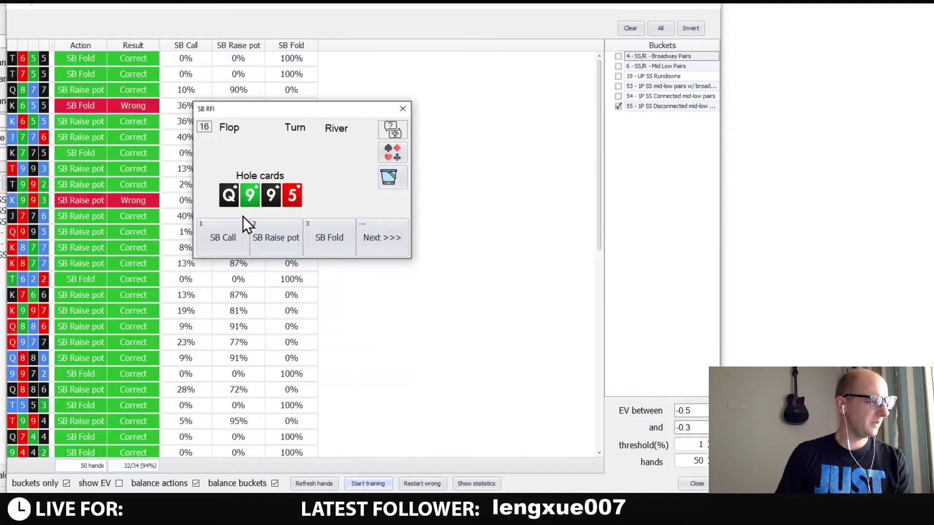
pyautogui.click(325, 242)
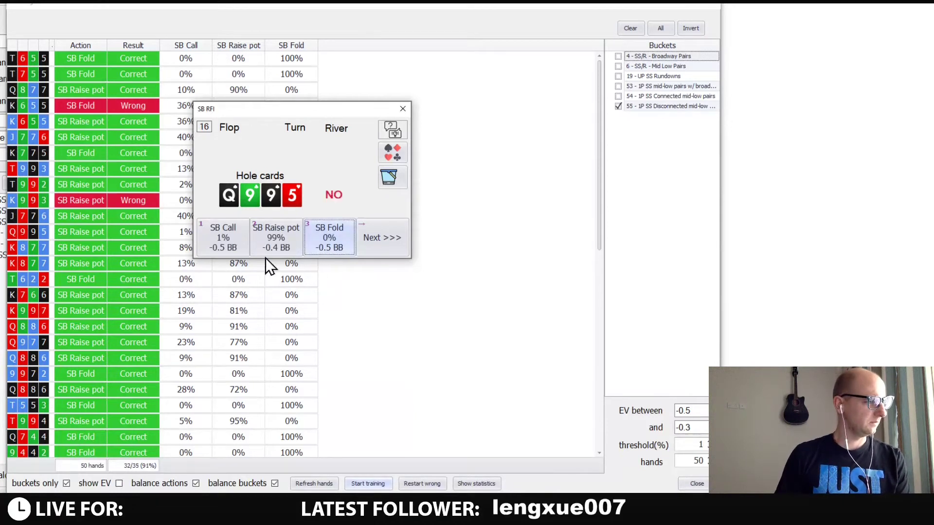
pyautogui.click(383, 236)
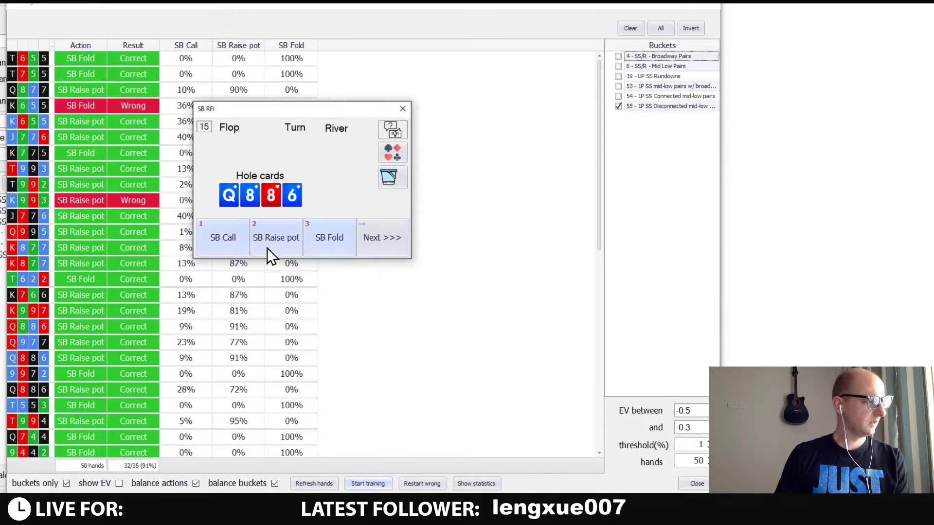
# Answer SB Fold for the Q886 hand, the hand following it and 9554, advancing after each.
pyautogui.click(323, 238)
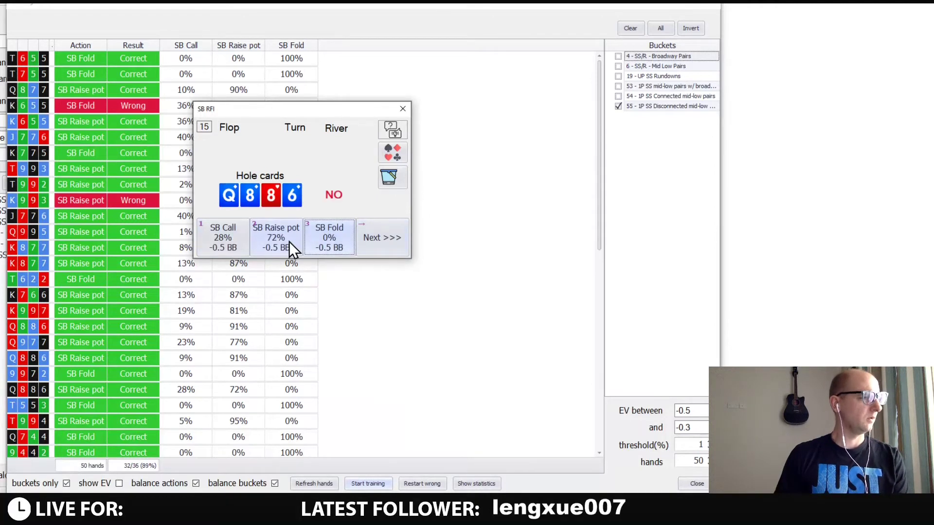
pyautogui.click(373, 238)
pyautogui.click(323, 246)
pyautogui.click(373, 251)
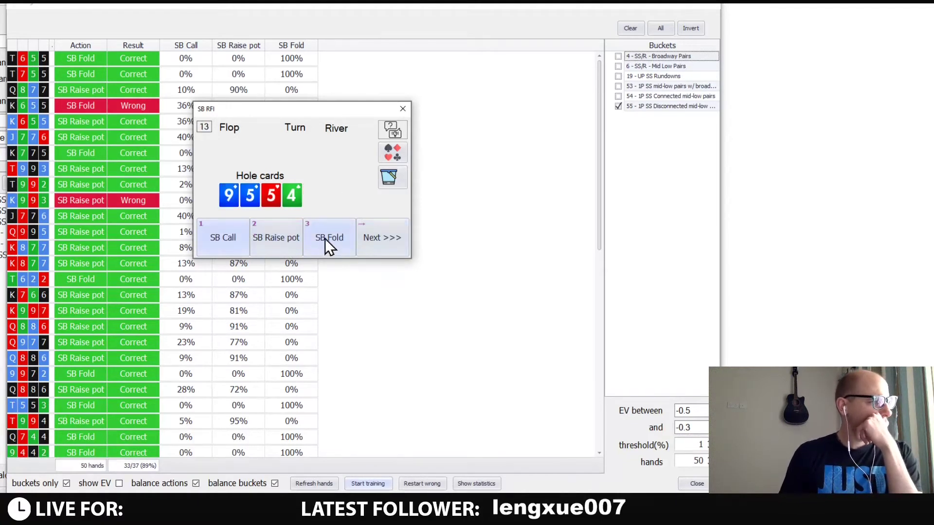
pyautogui.click(325, 239)
pyautogui.click(378, 236)
# Answer SB Raise pot for Q977, the two hands following it and T995, advancing after each.
pyautogui.click(270, 250)
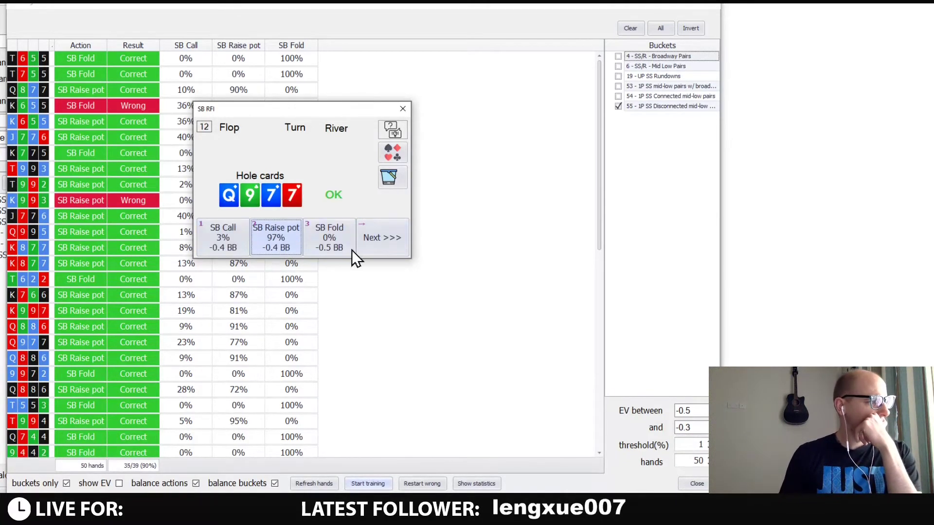
pyautogui.click(359, 248)
pyautogui.click(274, 241)
pyautogui.click(372, 233)
pyautogui.click(280, 244)
pyautogui.click(381, 238)
pyautogui.click(278, 237)
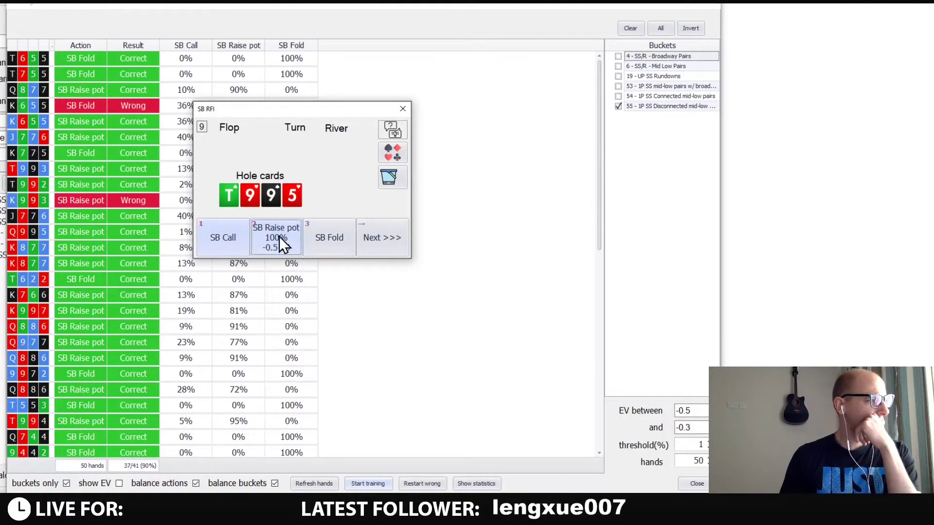
pyautogui.click(380, 235)
# Answer SB Raise pot for K776, the two hands following it and Q996, advancing after each.
pyautogui.click(276, 250)
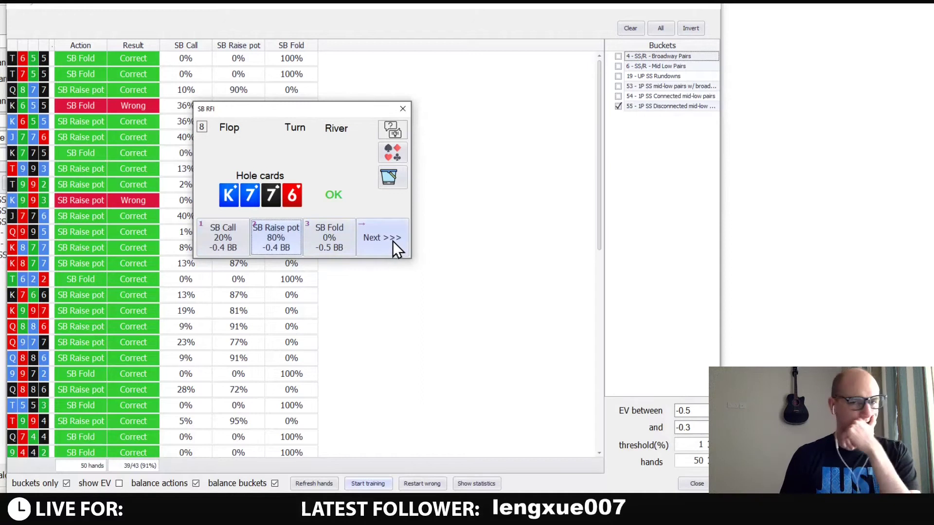
pyautogui.click(391, 241)
pyautogui.click(274, 243)
pyautogui.click(380, 237)
pyautogui.click(295, 248)
pyautogui.press('Right')
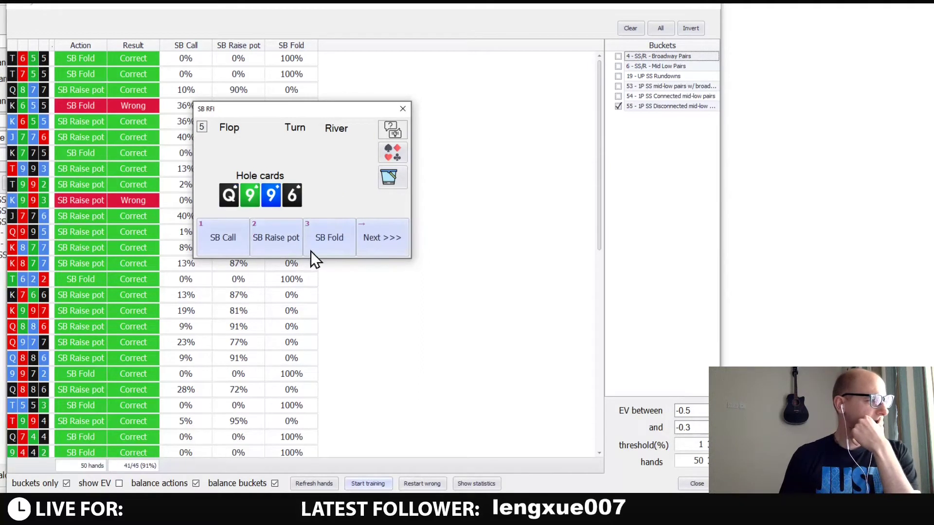
pyautogui.click(276, 237)
pyautogui.click(386, 249)
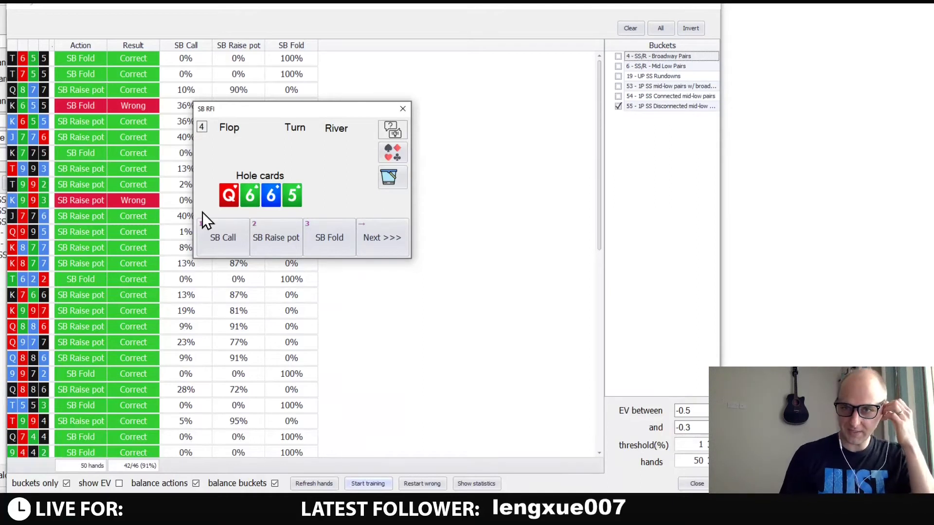
# Answer SB Fold for Q665, advance, and answer SB Raise pot for T993.
pyautogui.click(905, 346)
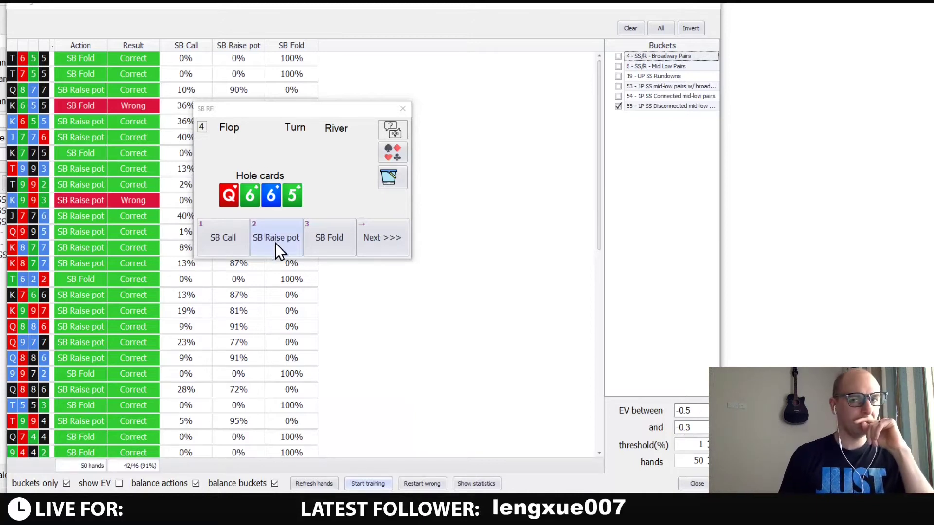
pyautogui.click(325, 241)
pyautogui.click(386, 240)
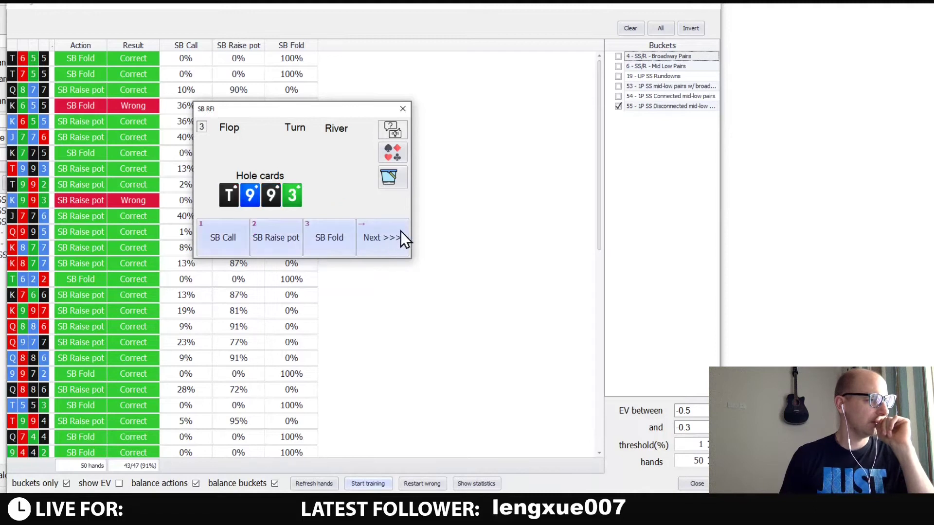
pyautogui.click(271, 240)
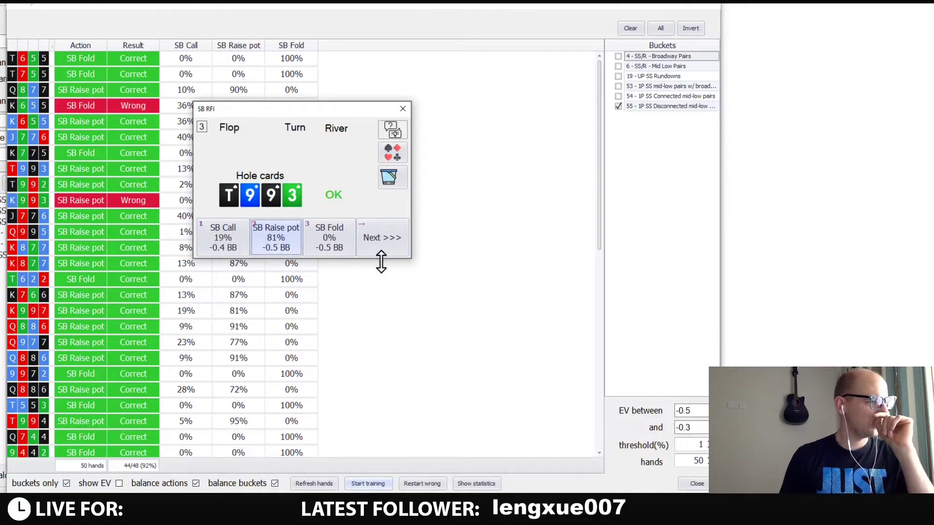
# Advance past T993, answer SB Fold for Q553 and SB Raise pot for the last hand, and close the round's statistics.
pyautogui.click(382, 251)
pyautogui.click(323, 238)
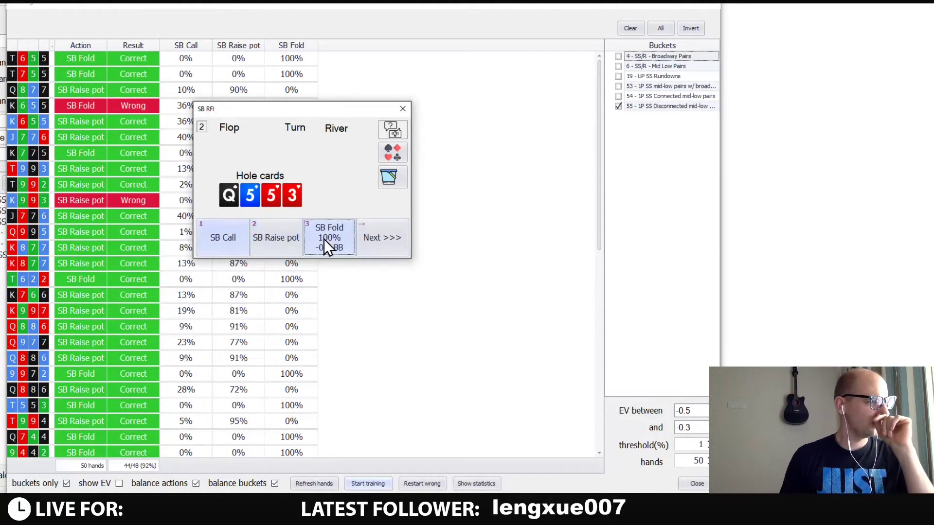
pyautogui.press('Right')
pyautogui.click(283, 245)
pyautogui.click(377, 243)
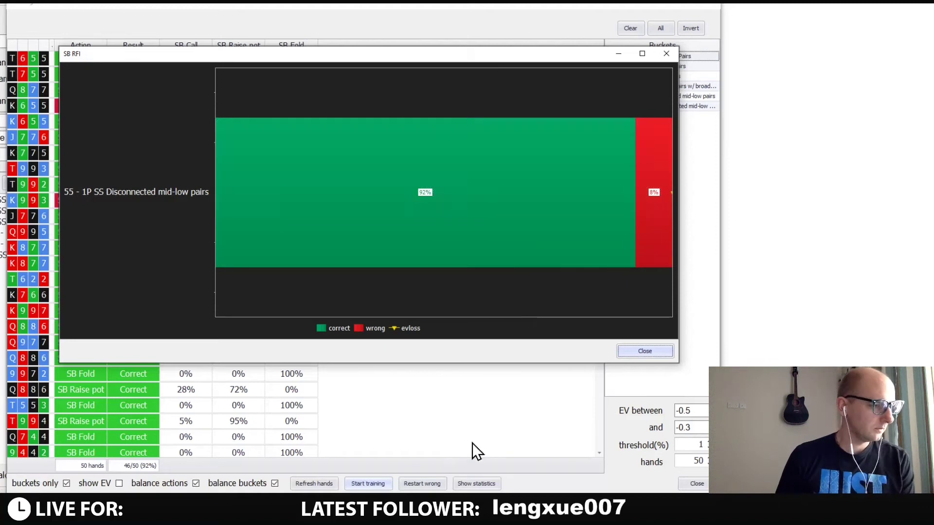
pyautogui.click(667, 53)
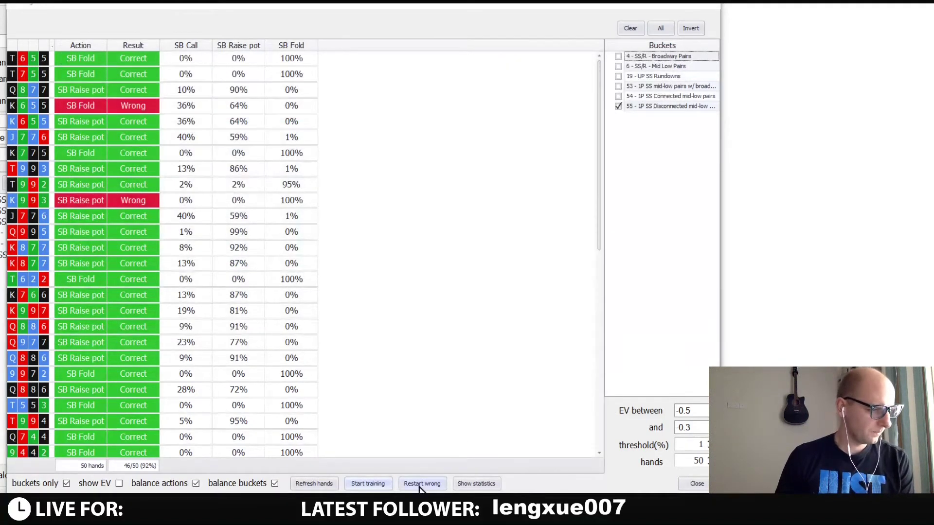
# Restart training with only the wrong hands, answering SB Raise pot for K655 and SB Fold for K993.
pyautogui.click(420, 484)
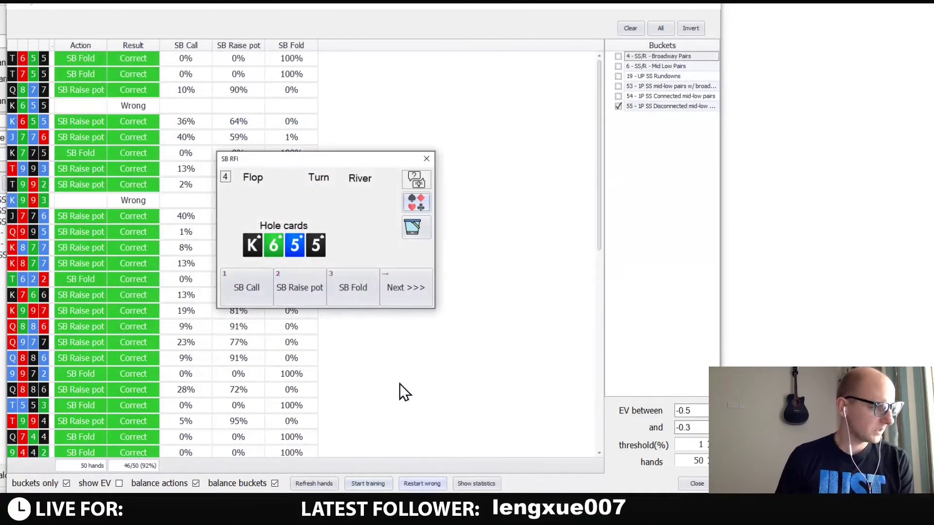
pyautogui.click(291, 289)
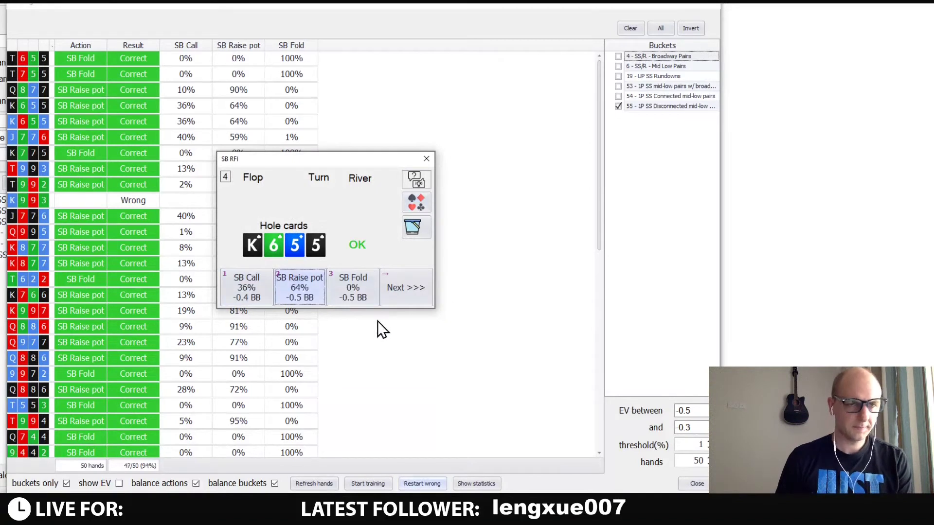
pyautogui.click(409, 290)
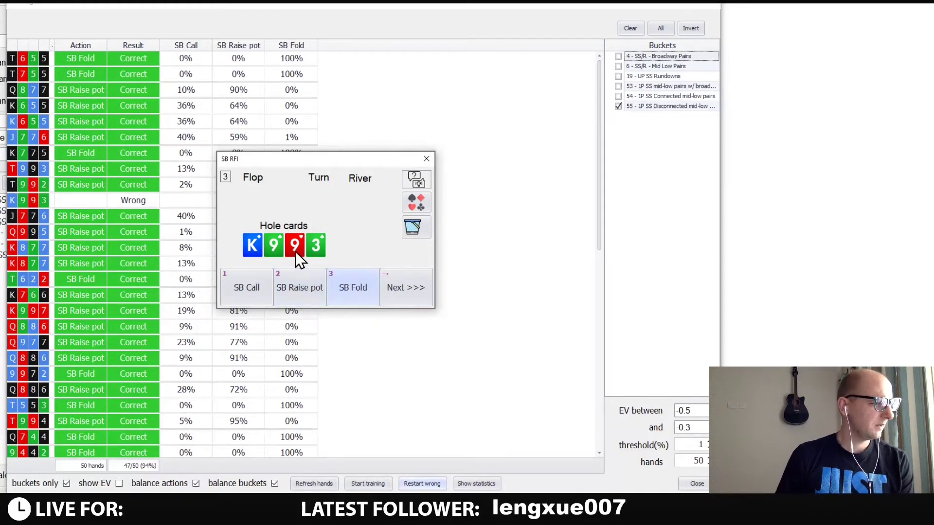
pyautogui.click(351, 290)
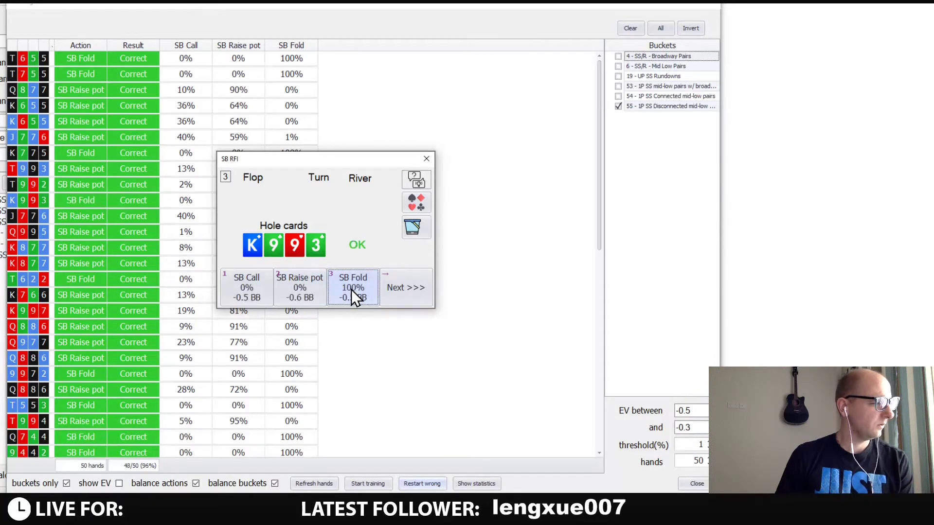
pyautogui.click(396, 294)
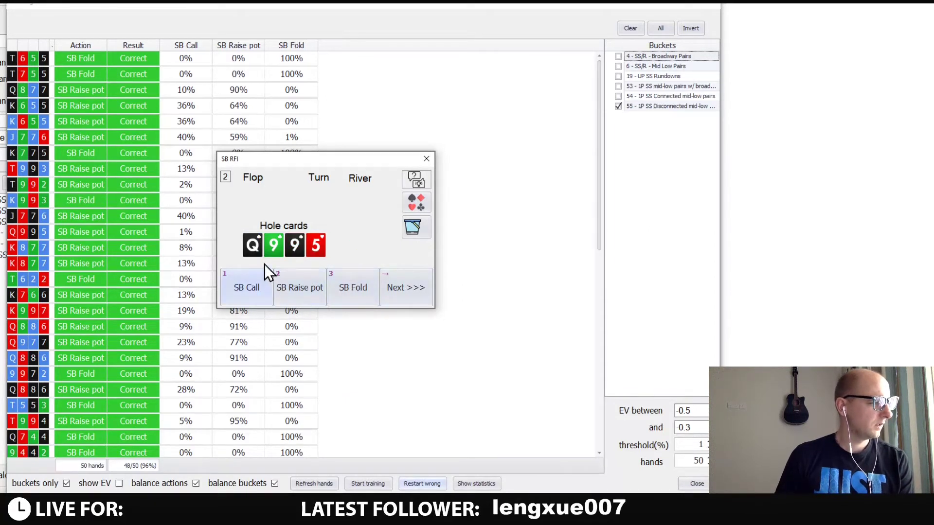
# Answer SB Fold for Q995 and SB Raise pot for Q886, finish the retry round and close its statistics.
pyautogui.click(352, 290)
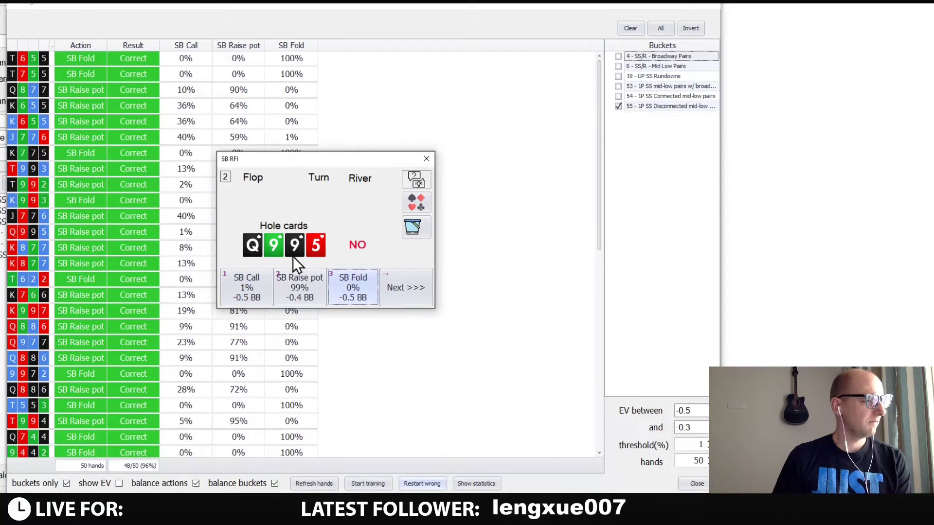
pyautogui.click(389, 288)
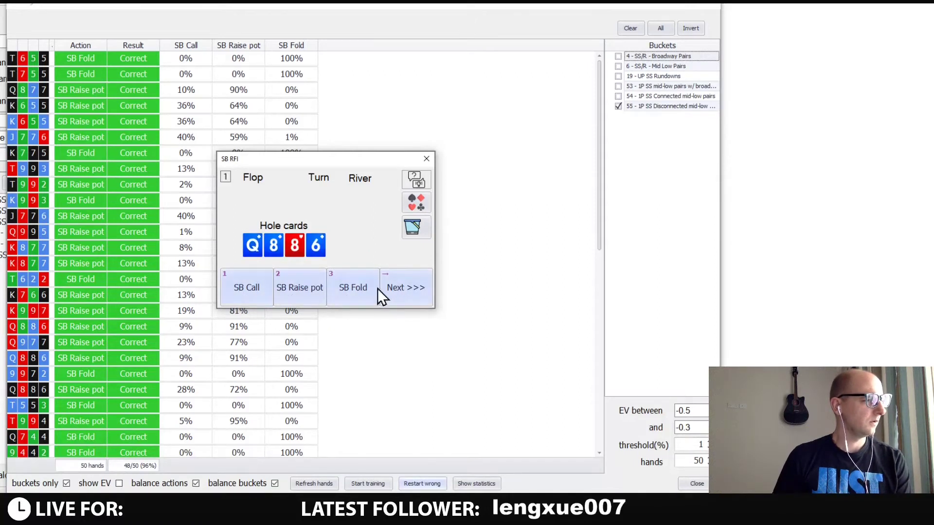
pyautogui.click(296, 286)
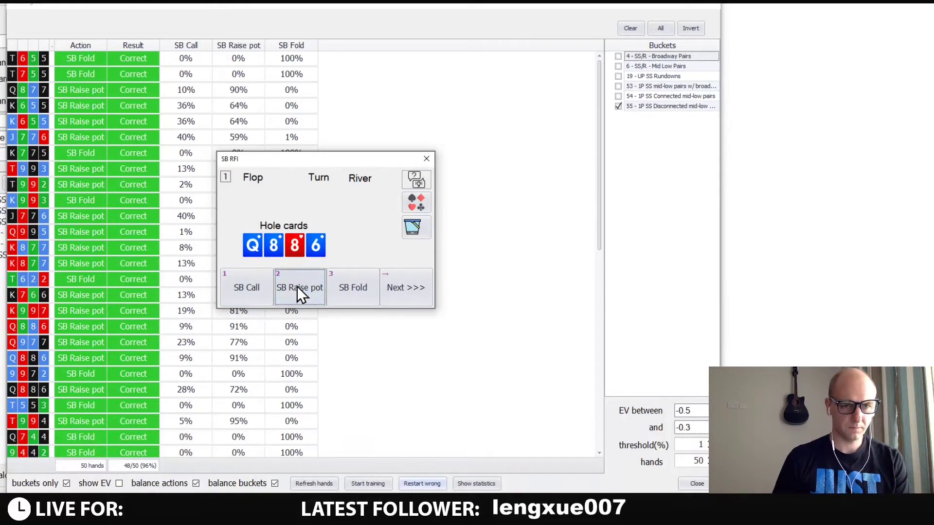
pyautogui.click(384, 291)
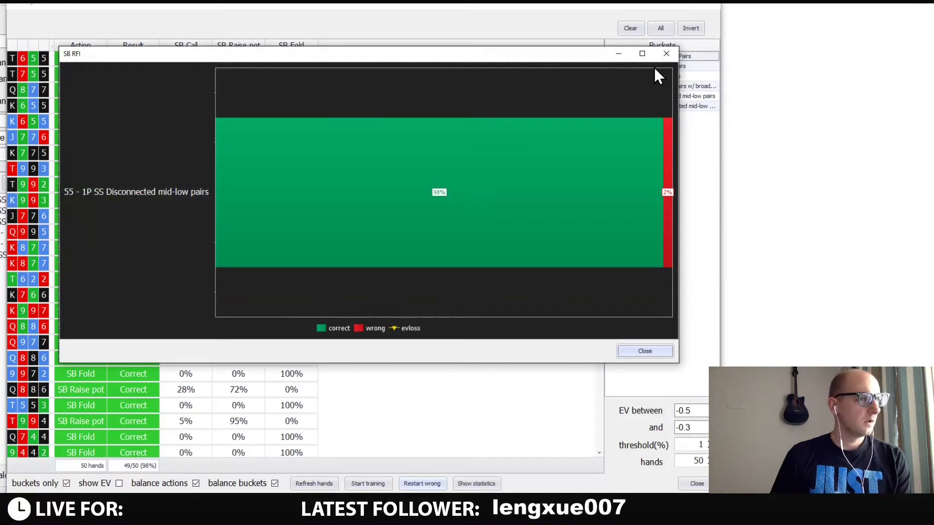
pyautogui.click(667, 53)
# Retrain the remaining wrong hand Q995 with SB Raise pot, and close the trainer and its statistics.
pyautogui.click(411, 485)
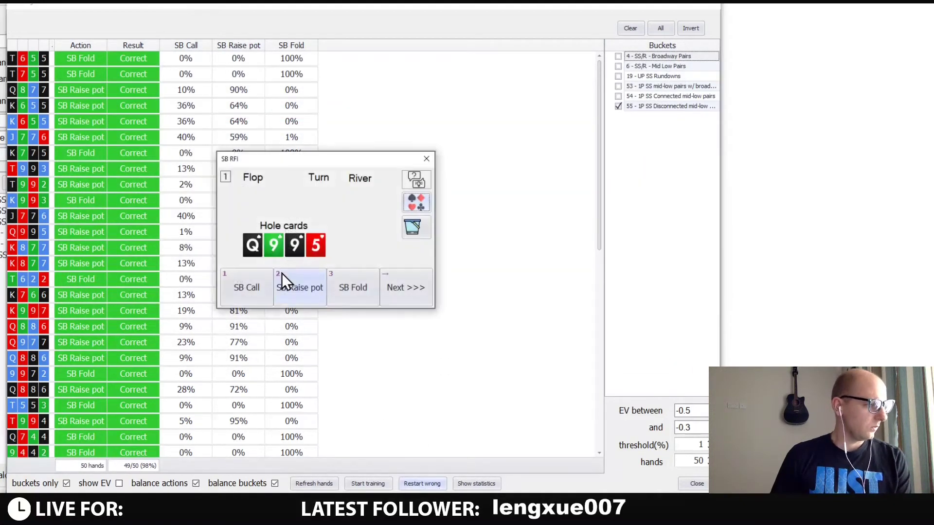
pyautogui.click(316, 288)
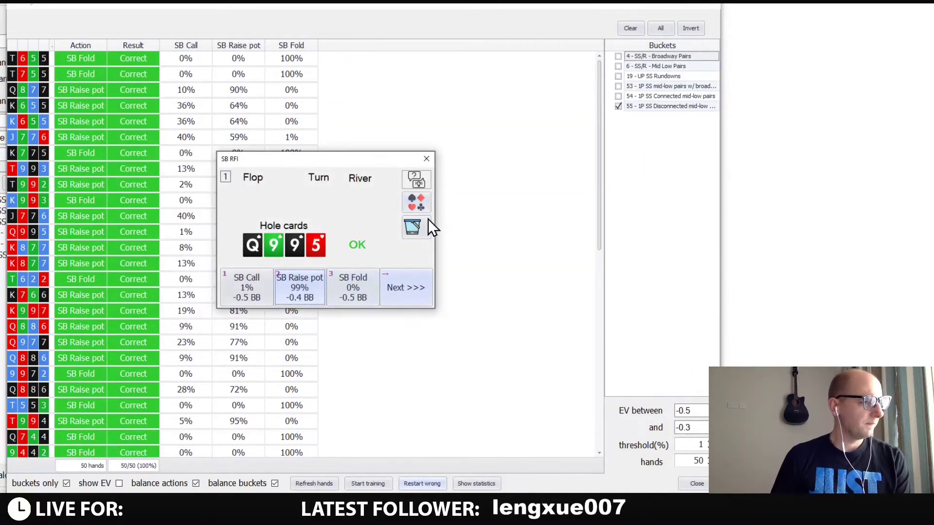
pyautogui.click(425, 160)
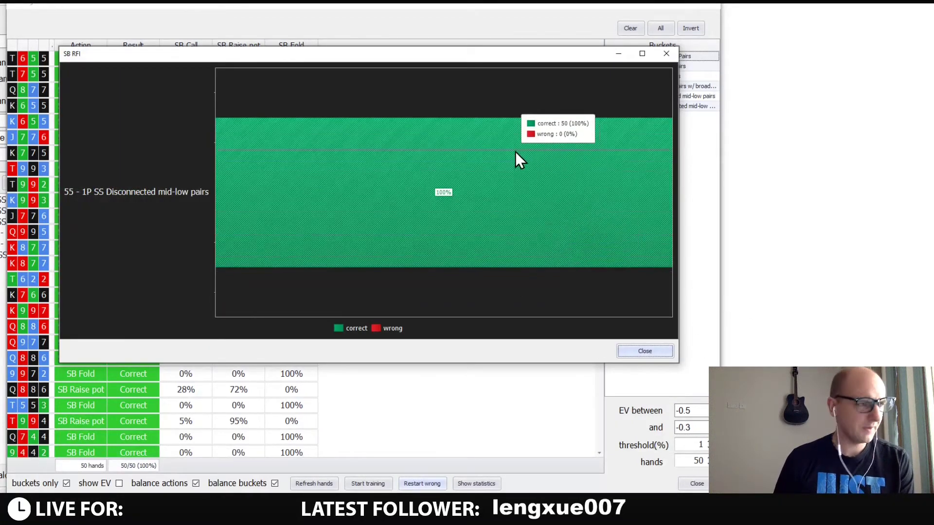
pyautogui.click(666, 55)
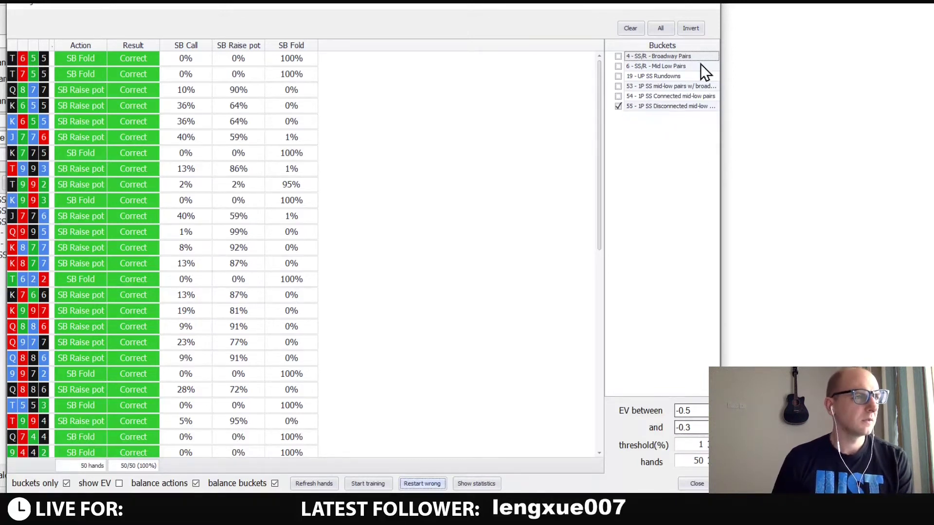
# Leave the training window, review the action frequency chart of the six current buckets, and close the chart.
pyautogui.click(713, 7)
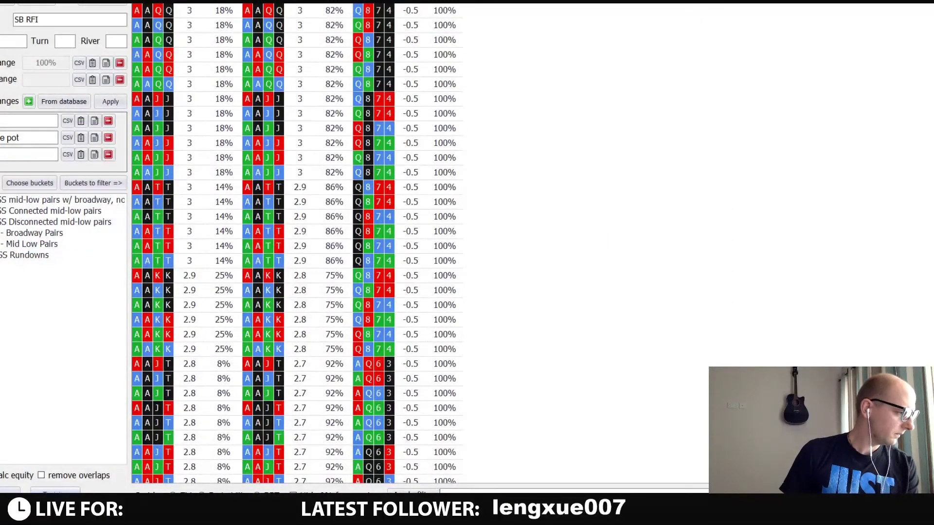
pyautogui.click(33, 188)
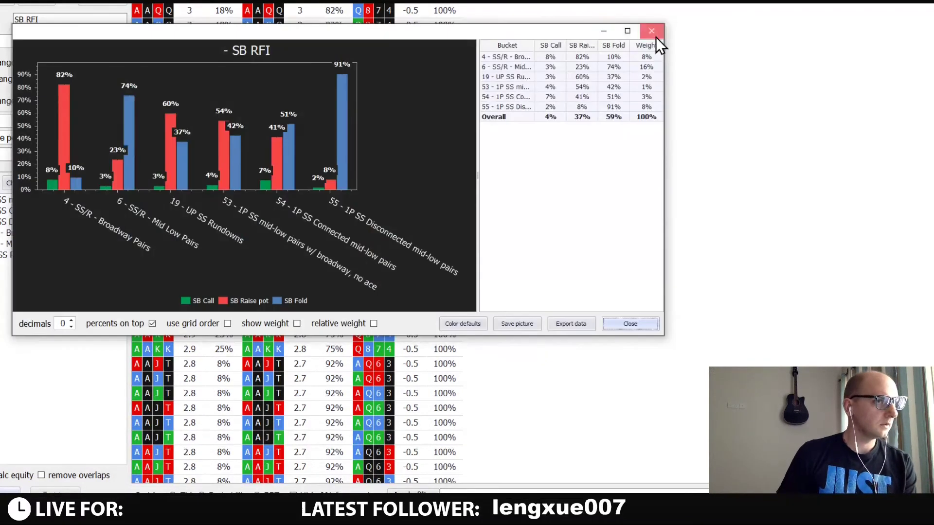
pyautogui.click(652, 31)
# In the bucket selection, enable UP SS buckets 20 Connected near-broadway, 21 Connected 3-low with broadway kicker and 22 Connected non-broadway, and disable 19 Rundowns.
pyautogui.click(32, 188)
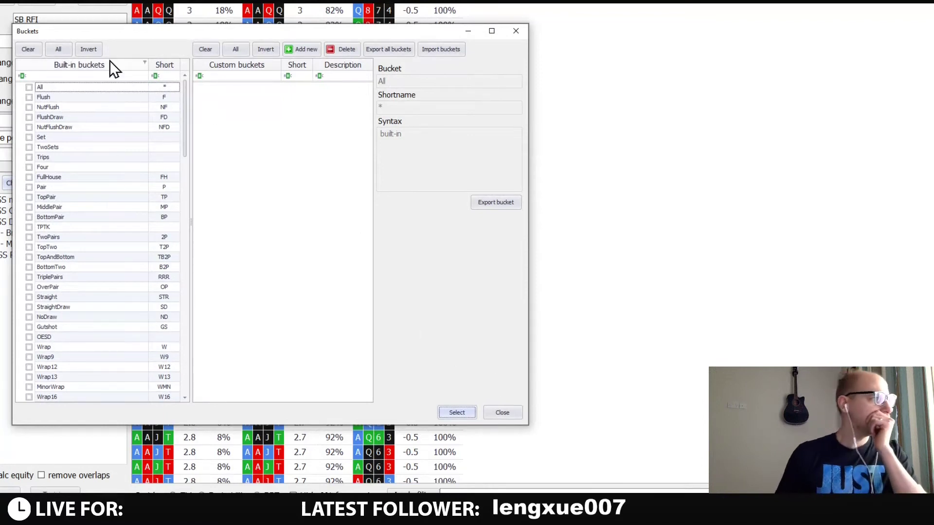
pyautogui.moveTo(128, 34); pyautogui.dragTo(162, 43)
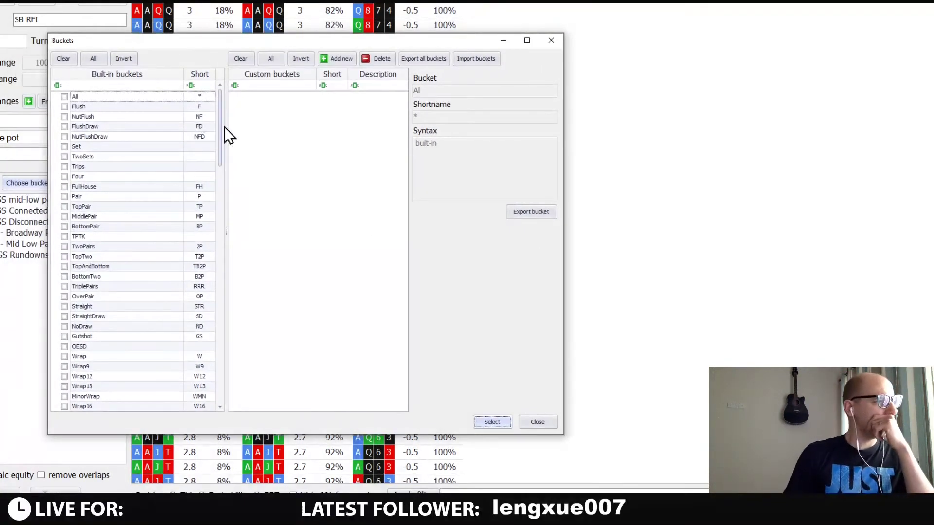
pyautogui.moveTo(221, 127); pyautogui.dragTo(217, 230)
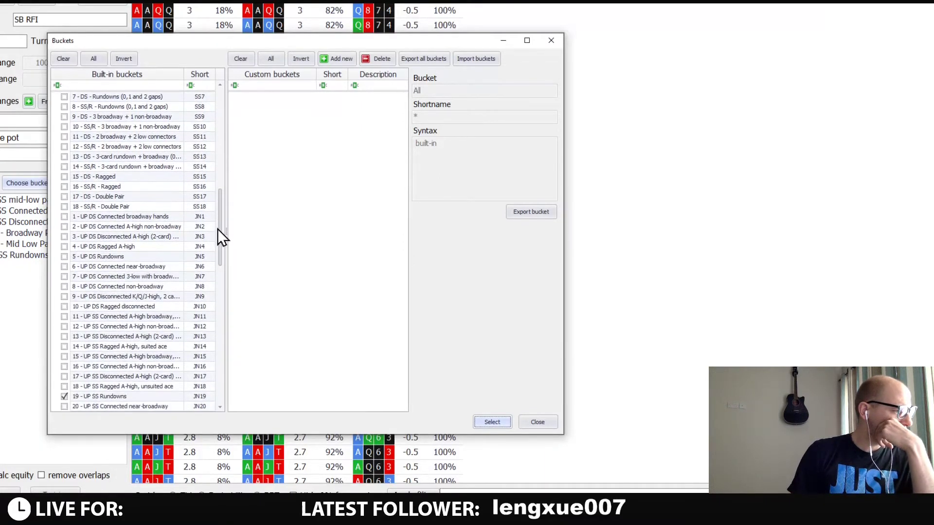
pyautogui.click(63, 358)
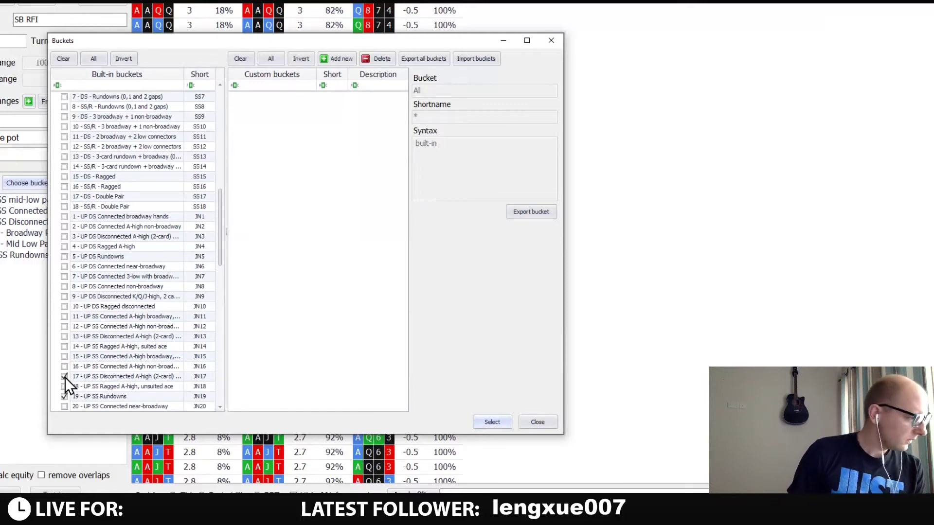
pyautogui.scroll(-1, 93, 365)
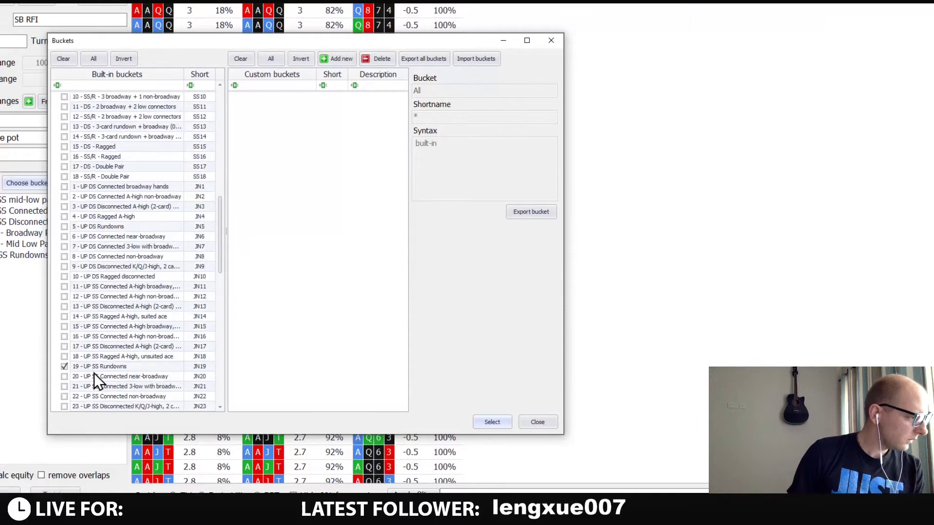
pyautogui.click(65, 379)
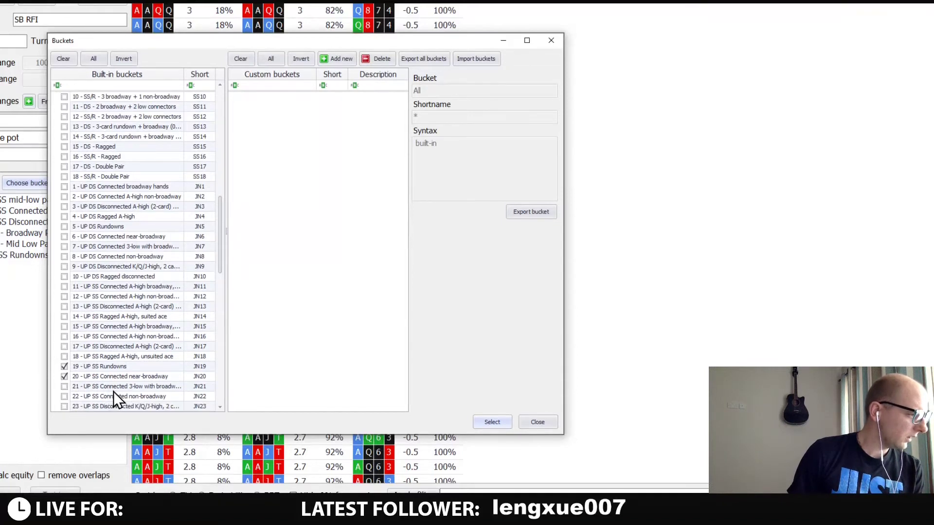
pyautogui.click(64, 387)
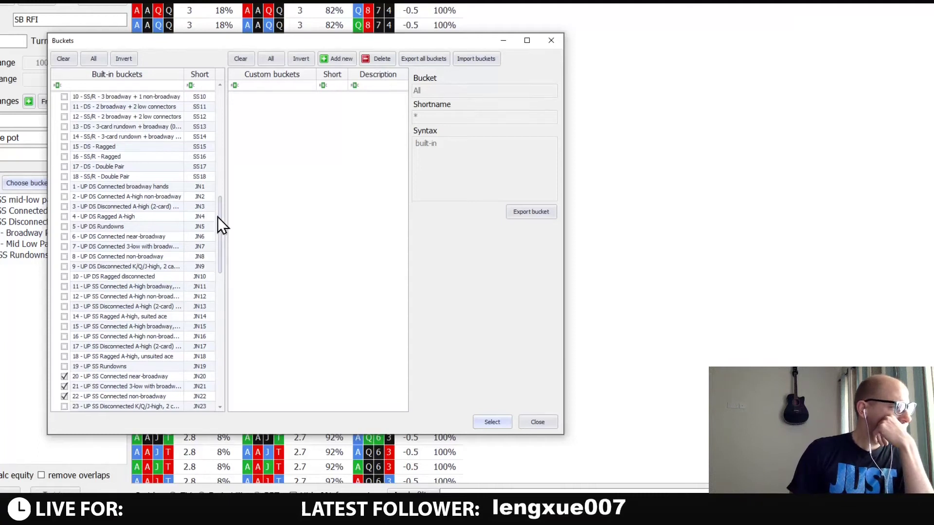
# Deselect the SS/R pair buckets 4 and 6 and the 1P SS buckets 53, 54 and 55, and apply the bucket selection.
pyautogui.moveTo(221, 220); pyautogui.dragTo(217, 182)
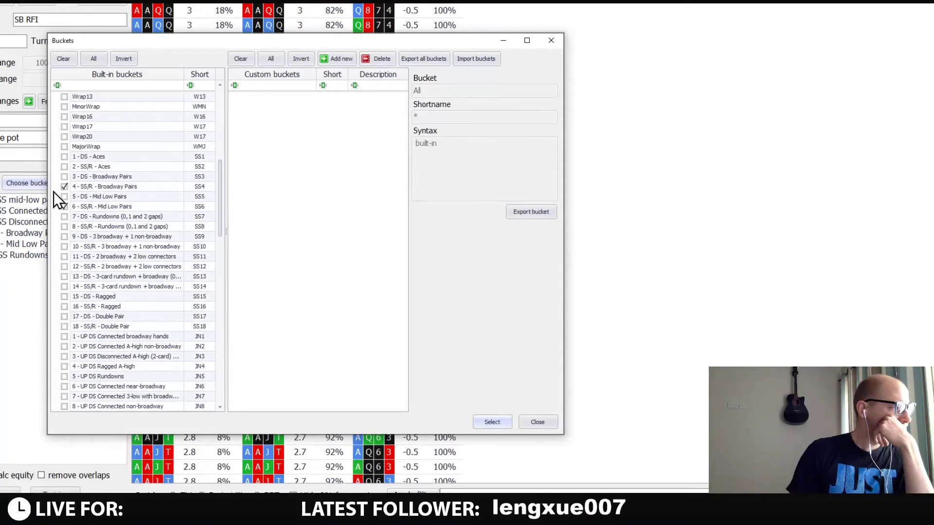
pyautogui.click(64, 206)
pyautogui.moveTo(220, 199); pyautogui.dragTo(225, 329)
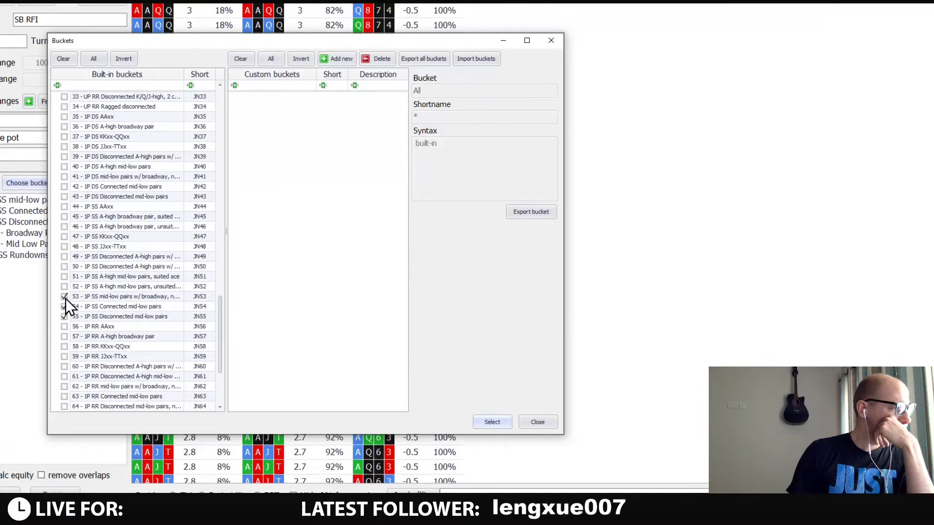
pyautogui.moveTo(224, 342); pyautogui.dragTo(229, 246)
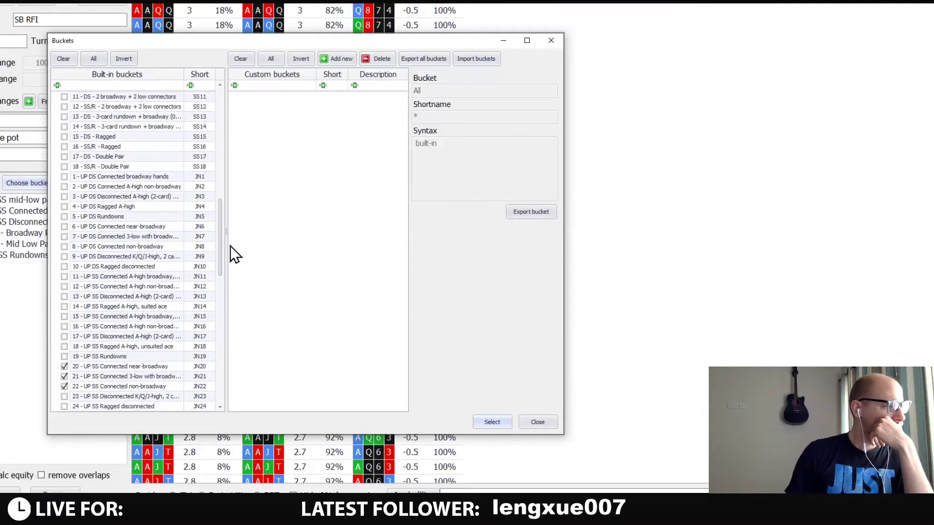
pyautogui.click(492, 425)
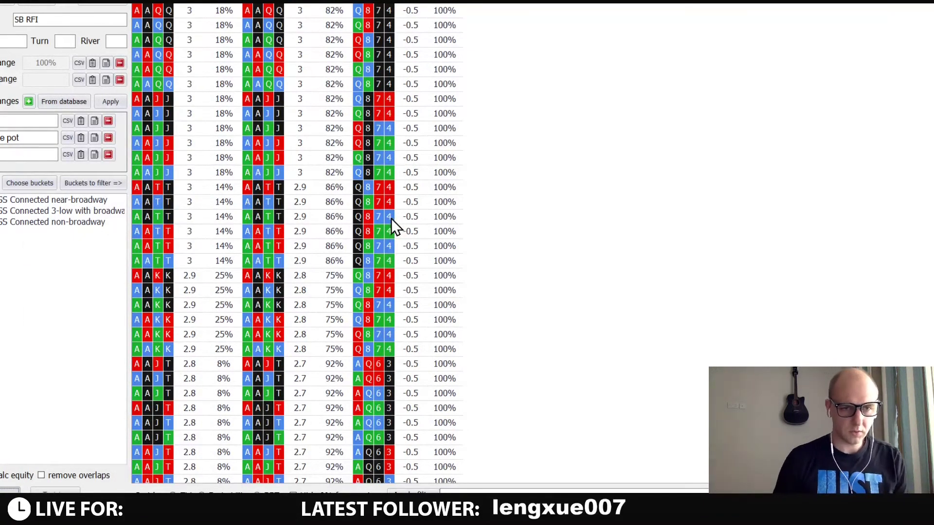
# Chart the SB RFI action frequencies for buckets 20, 21 and 22, compare their call, raise and fold shares, and minimise the chart.
pyautogui.hotkey('ctrl', 'g')
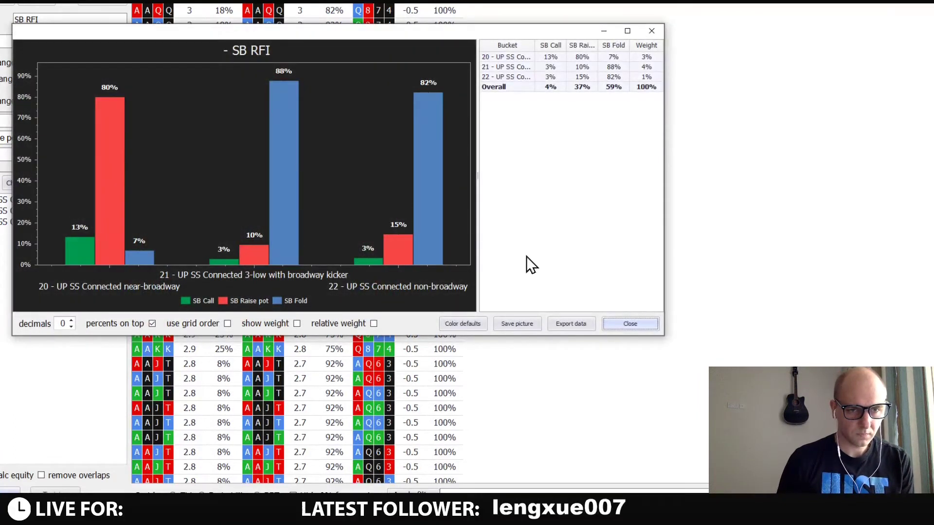
pyautogui.moveTo(331, 33); pyautogui.dragTo(451, 56)
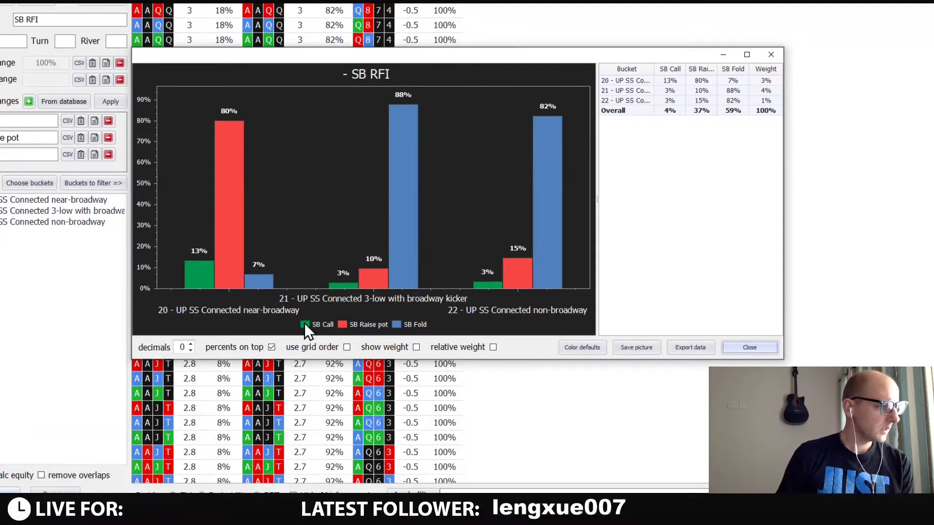
pyautogui.moveTo(485, 129)
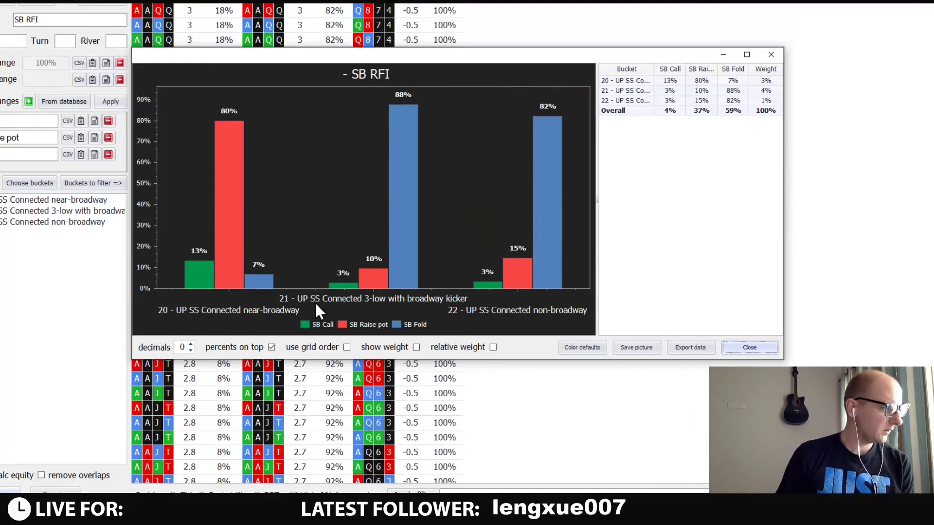
pyautogui.moveTo(241, 165)
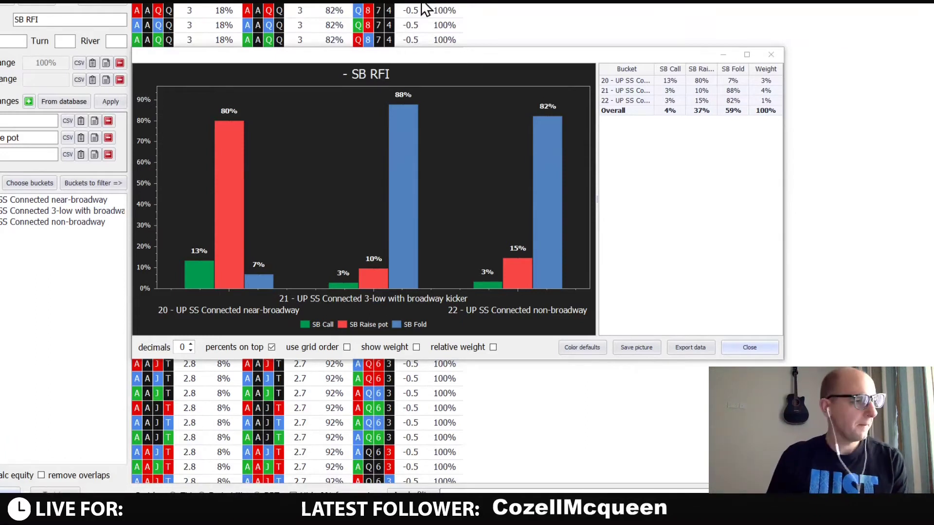
pyautogui.moveTo(452, 63); pyautogui.dragTo(433, 33)
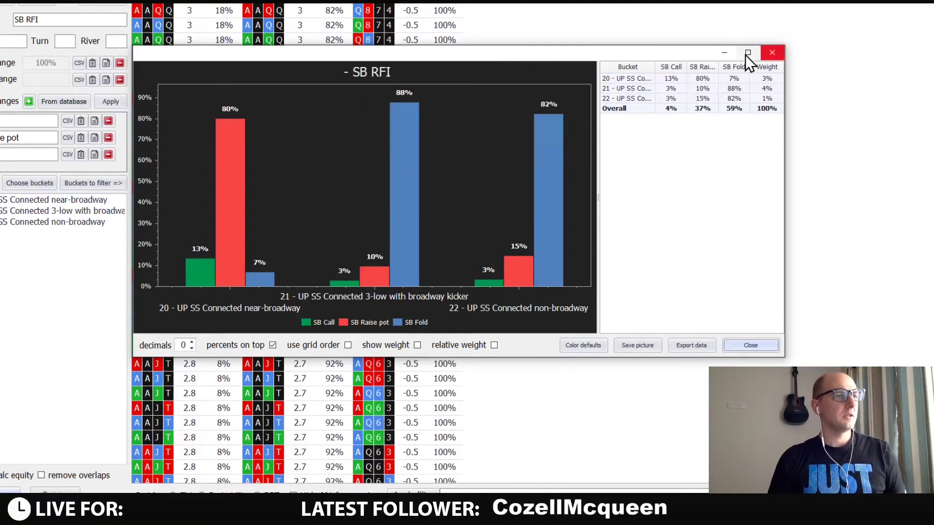
pyautogui.click(724, 52)
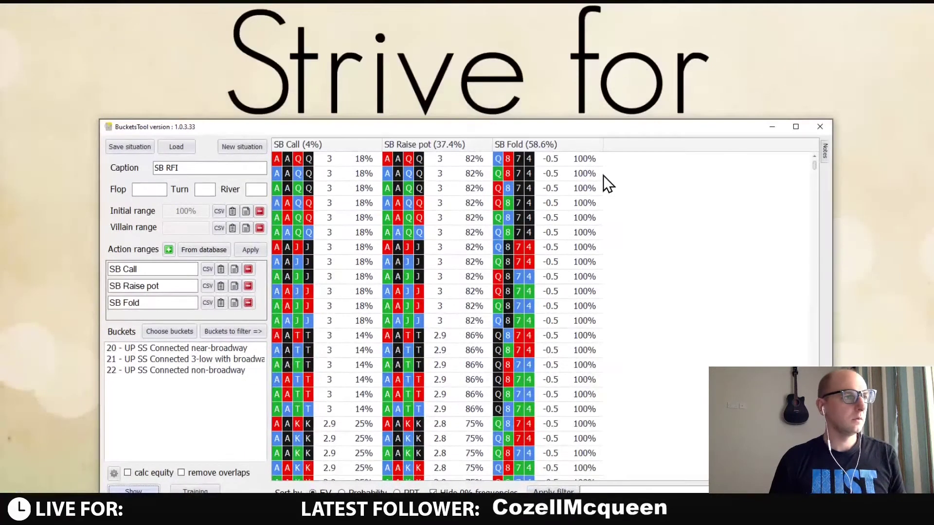
# Move and enlarge the main window, reopen the SB RFI chart for buckets 20, 21 and 22, compare their action frequencies, and close it.
pyautogui.moveTo(579, 128); pyautogui.dragTo(558, 17)
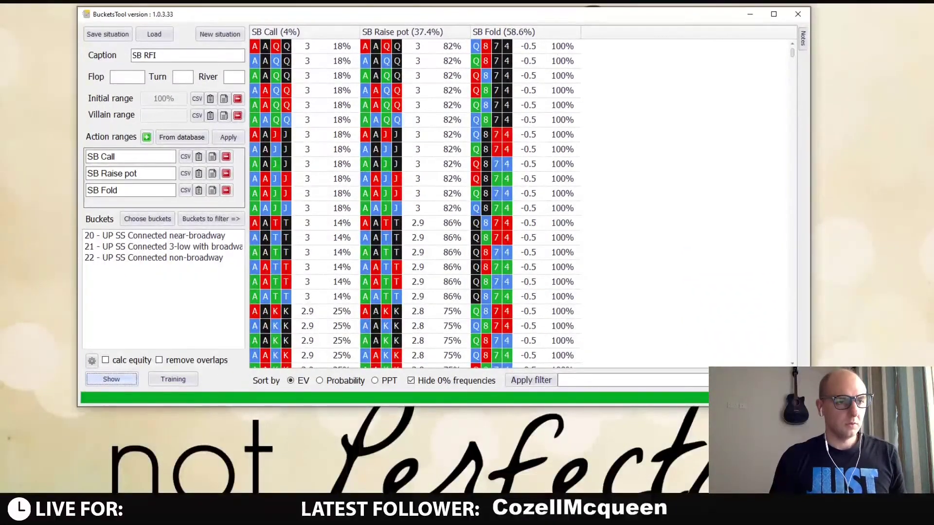
pyautogui.moveTo(759, 407); pyautogui.dragTo(759, 521)
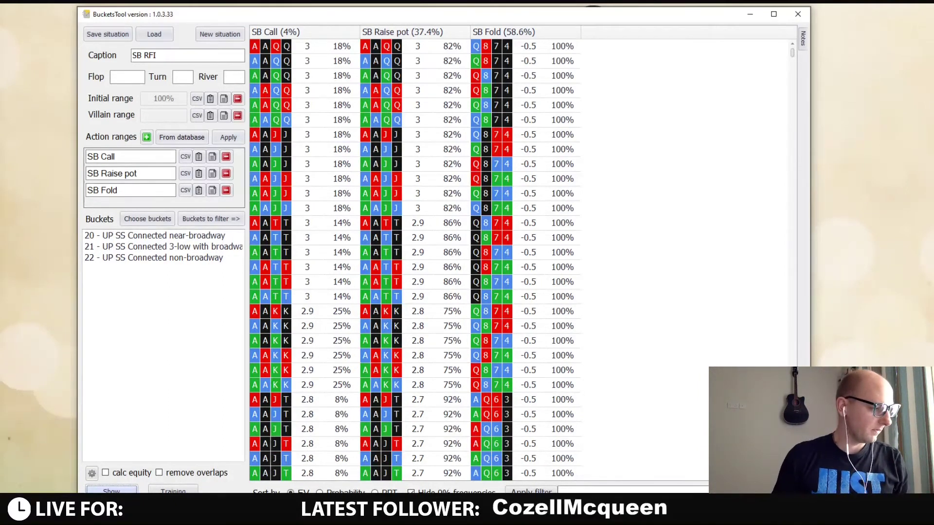
pyautogui.click(335, 472)
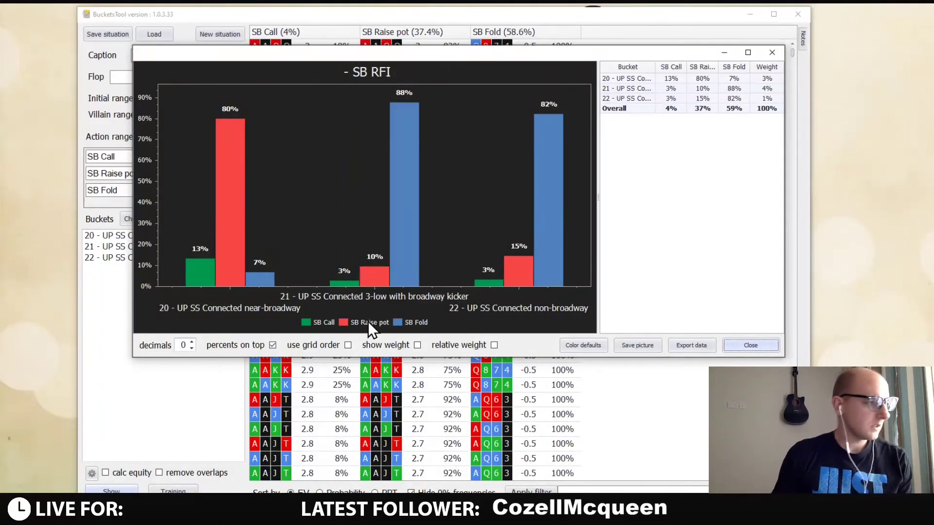
pyautogui.moveTo(214, 278)
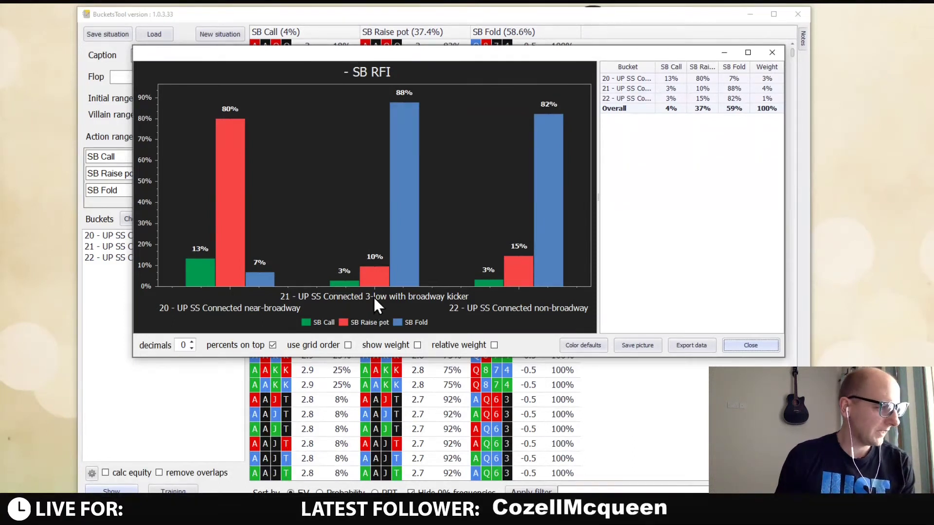
pyautogui.moveTo(400, 238)
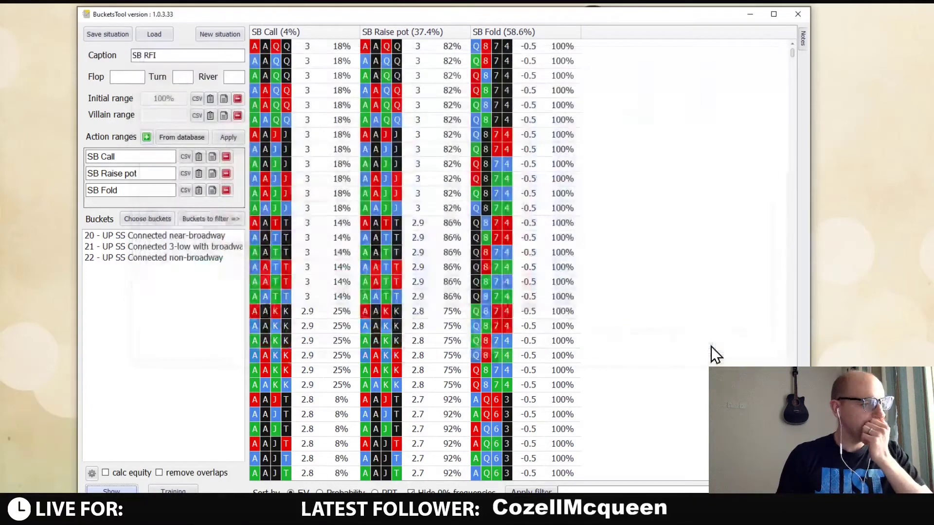
pyautogui.click(742, 346)
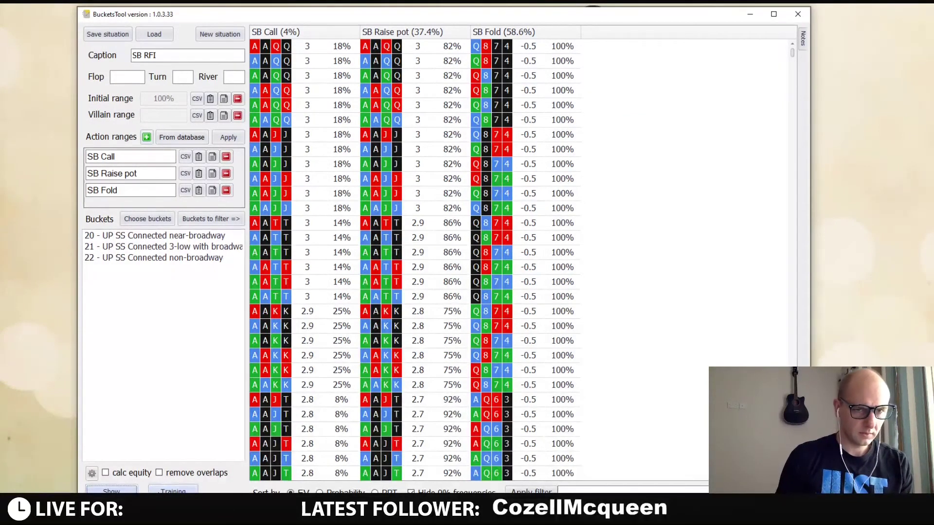
# Bring up the training window, keep only bucket 20 Connected near-broadway enabled, and refresh the training hands.
pyautogui.click(173, 491)
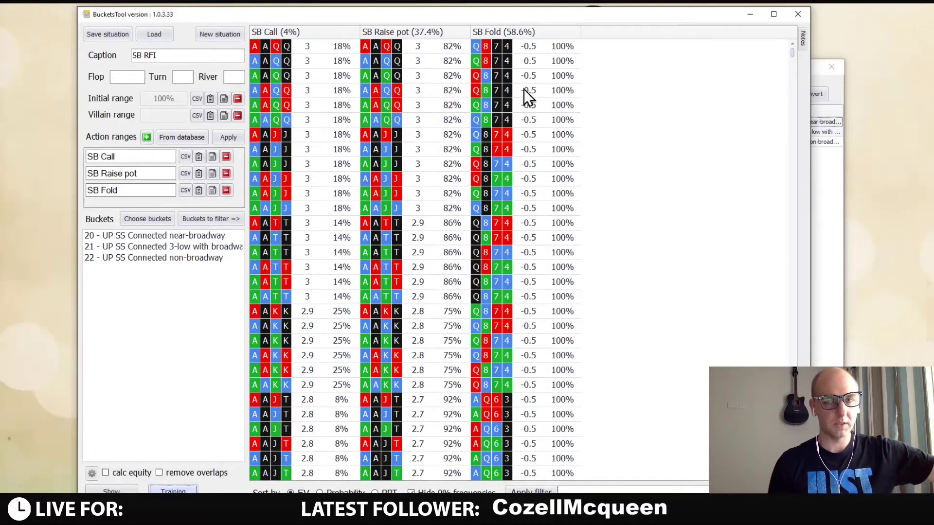
pyautogui.moveTo(793, 55)
pyautogui.mouseDown()
pyautogui.moveTo(794, 71)
pyautogui.moveTo(792, 49)
pyautogui.mouseUp()
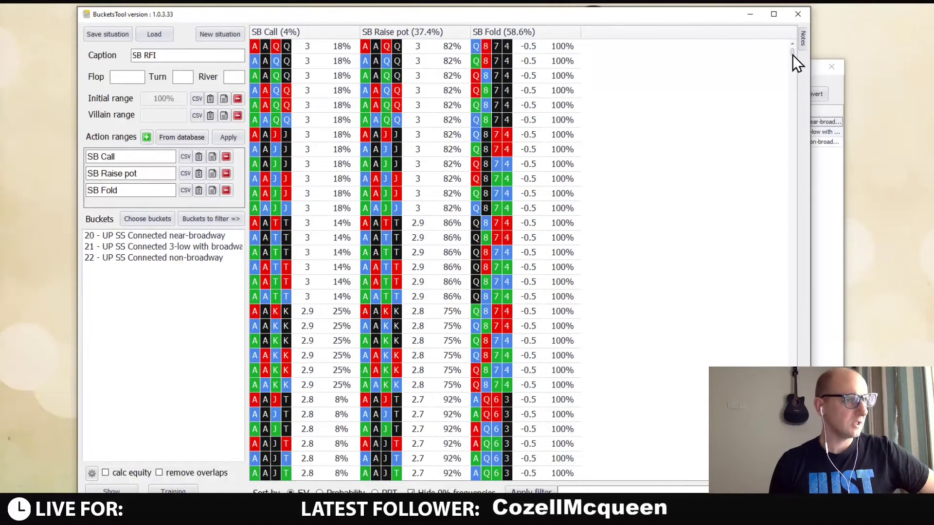
pyautogui.moveTo(793, 55); pyautogui.dragTo(806, 74)
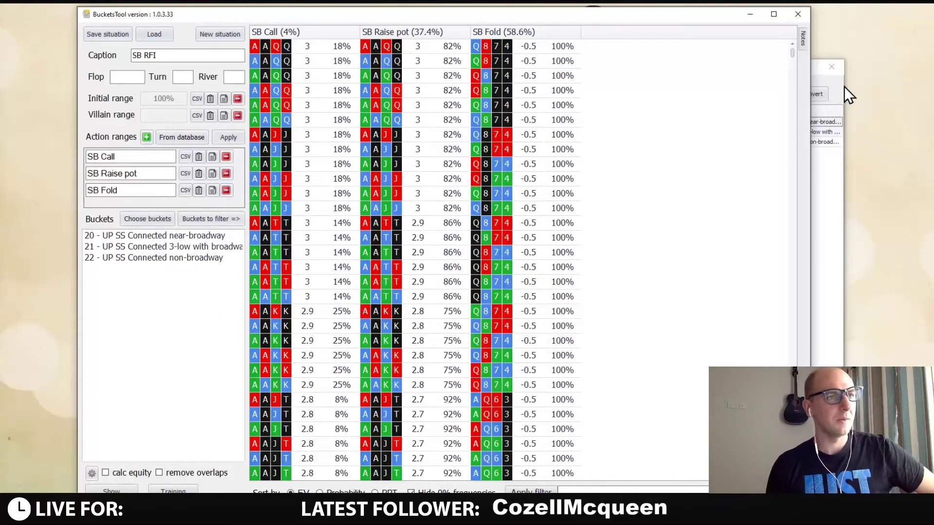
pyautogui.click(833, 102)
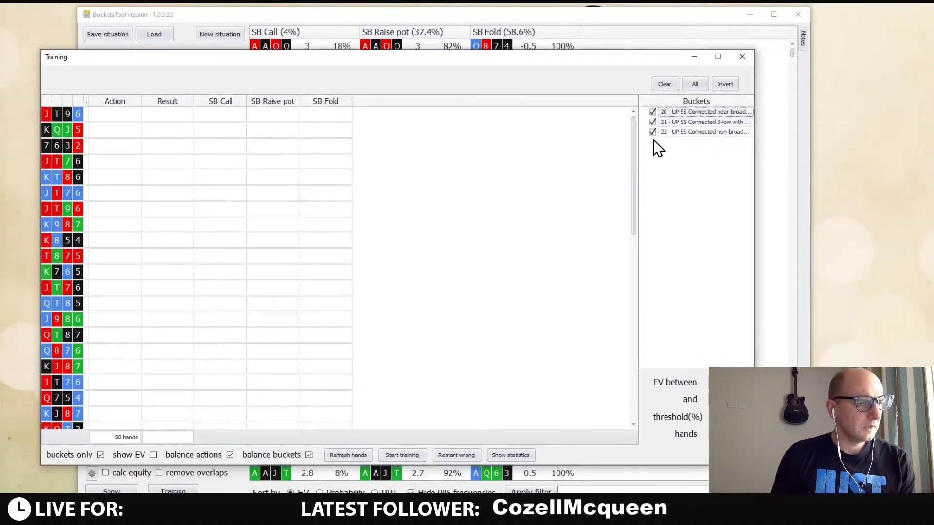
pyautogui.click(653, 132)
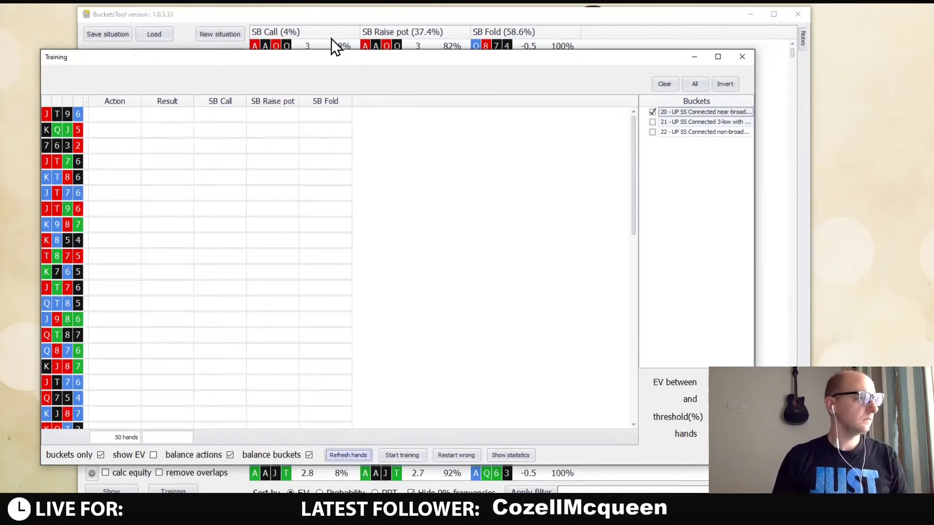
# Move the training window up, start the 30-hand SB RFI training, and place the question dialog higher over the hand list.
pyautogui.moveTo(330, 35); pyautogui.dragTo(313, 2)
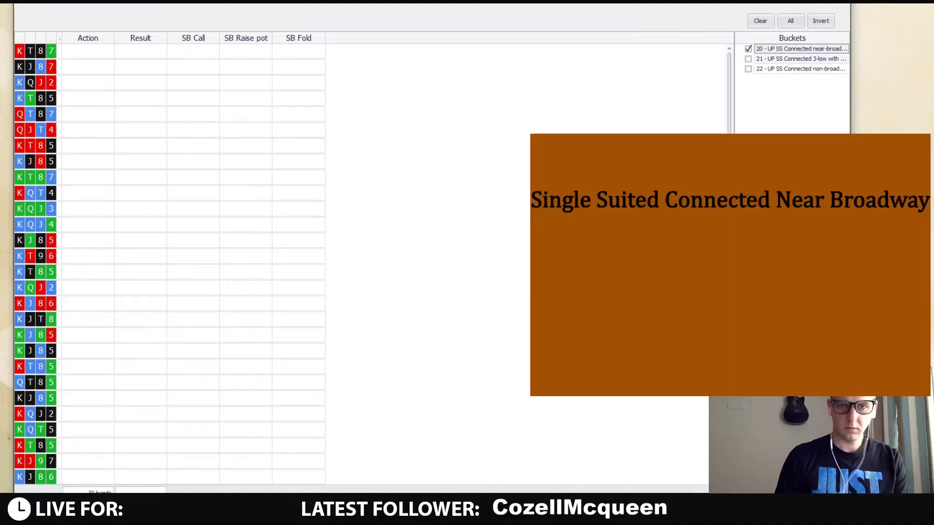
pyautogui.press('Return')
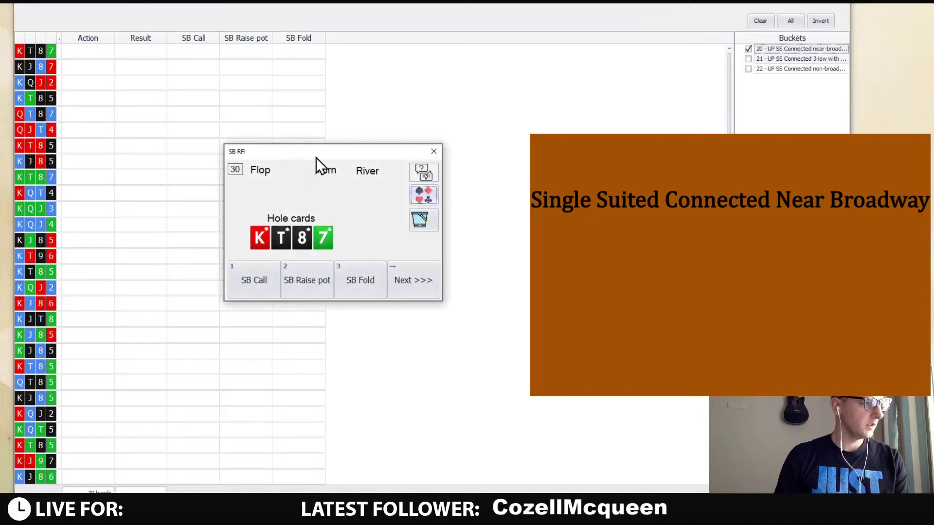
pyautogui.moveTo(314, 154); pyautogui.dragTo(311, 107)
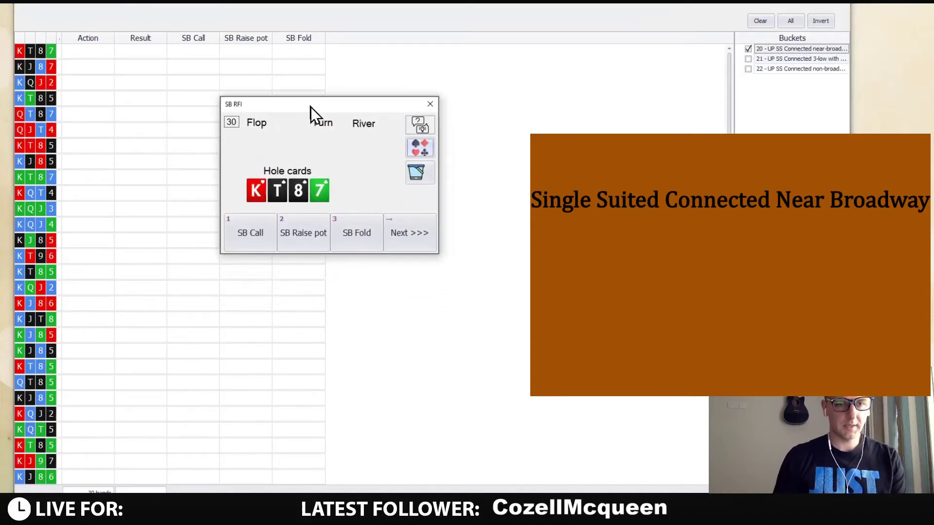
# Answer SB Raise pot for the training hands KT87, KJ87 and KQJ2, advancing after each one.
pyautogui.click(300, 238)
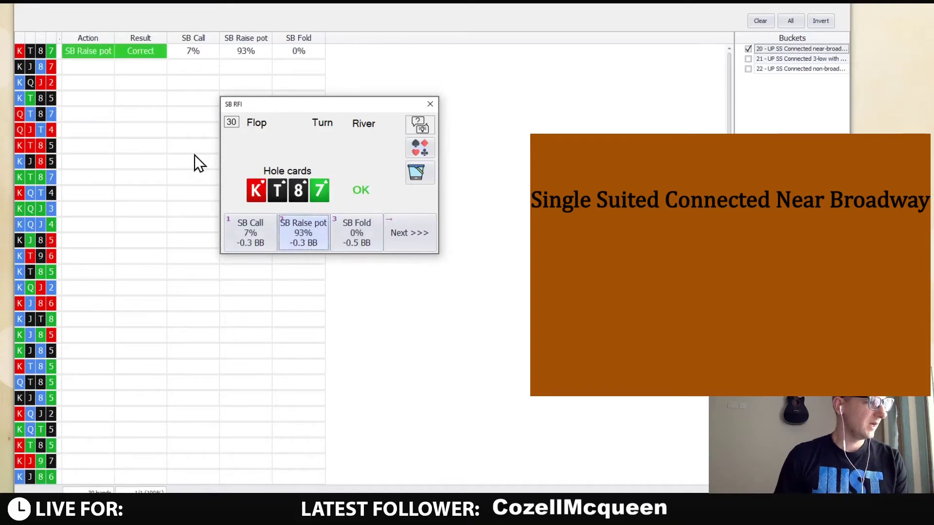
pyautogui.click(408, 246)
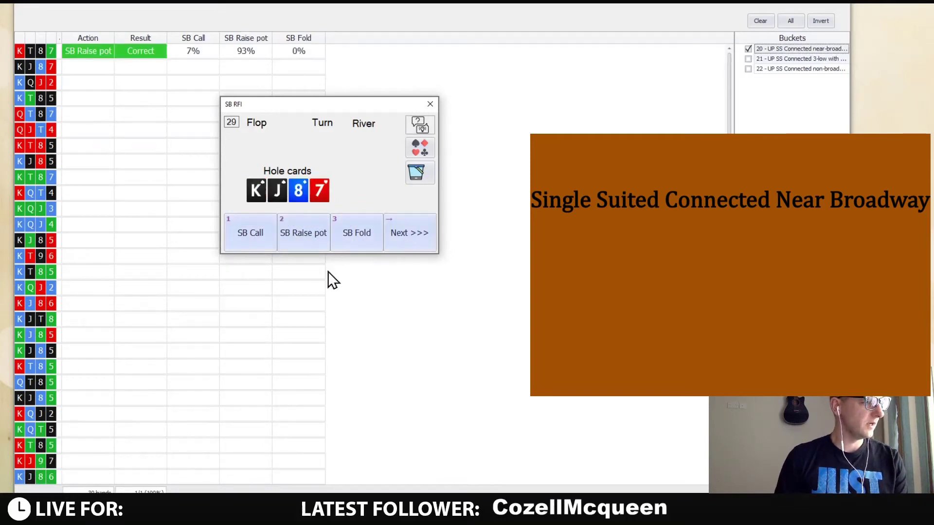
pyautogui.click(301, 237)
pyautogui.click(392, 239)
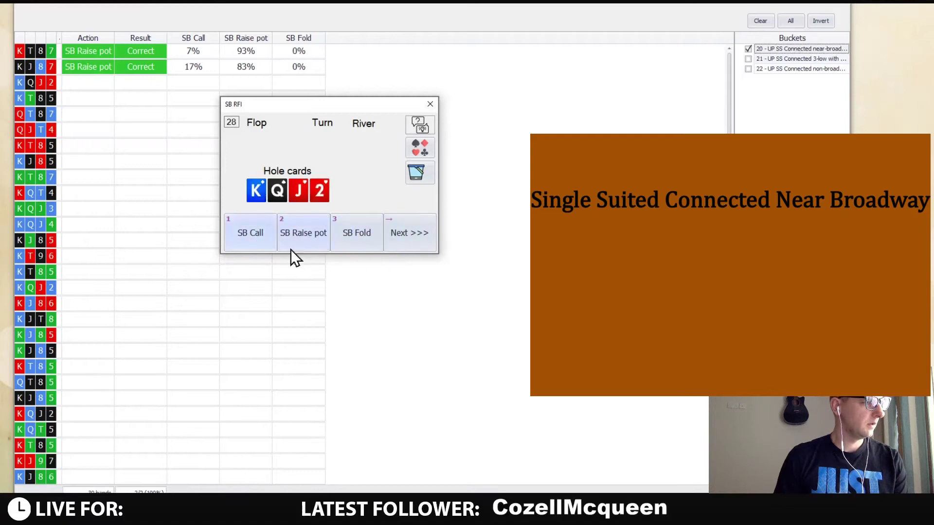
pyautogui.click(292, 245)
pyautogui.press('Right')
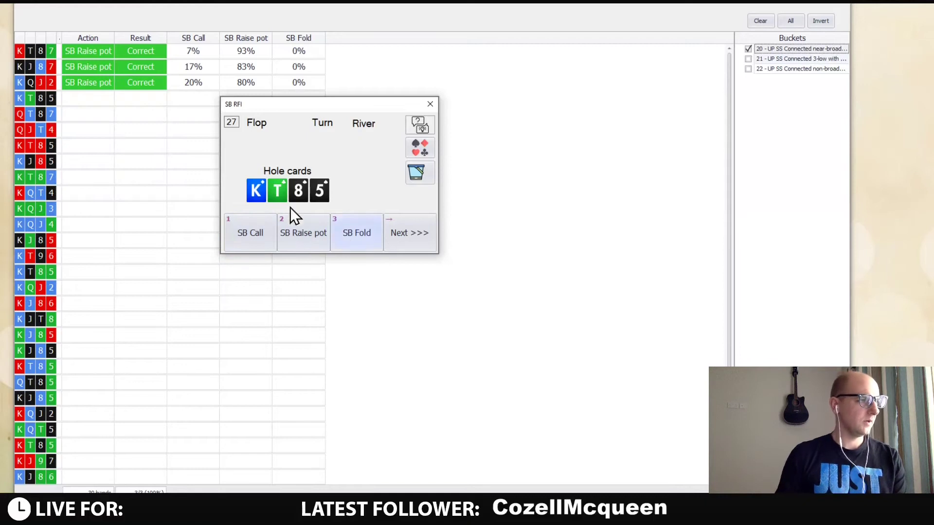
# Fold KT85 with suited 85, raise pot with QT87 and QJT4, and fold KT85 with three hearts, advancing after each hand.
pyautogui.click(353, 234)
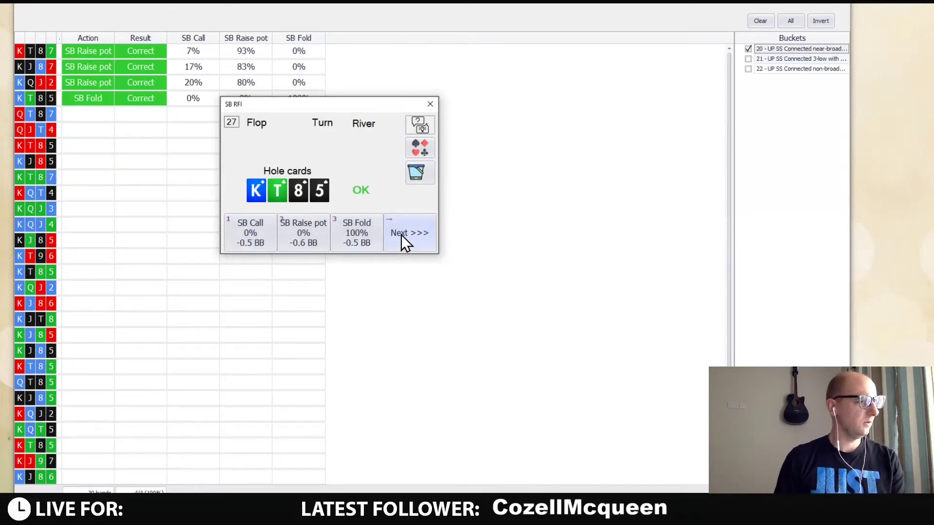
pyautogui.click(401, 235)
pyautogui.click(299, 234)
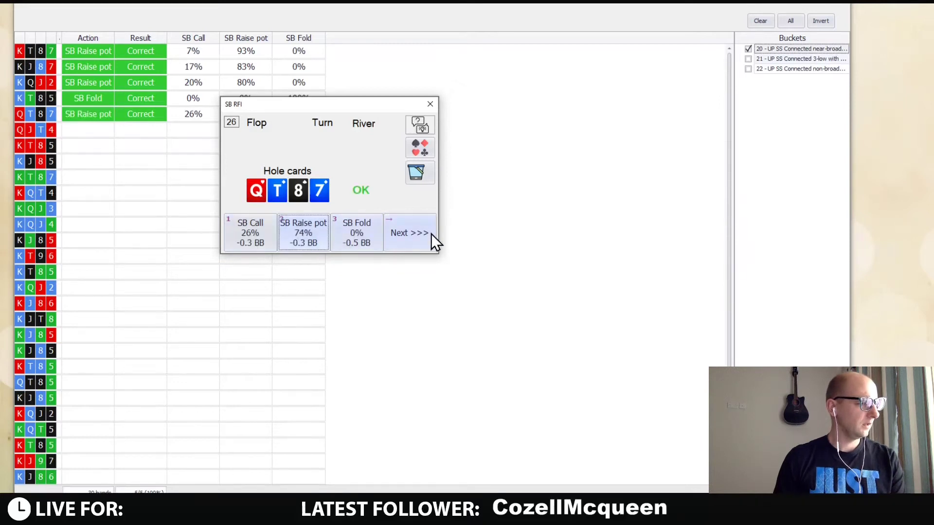
pyautogui.click(416, 238)
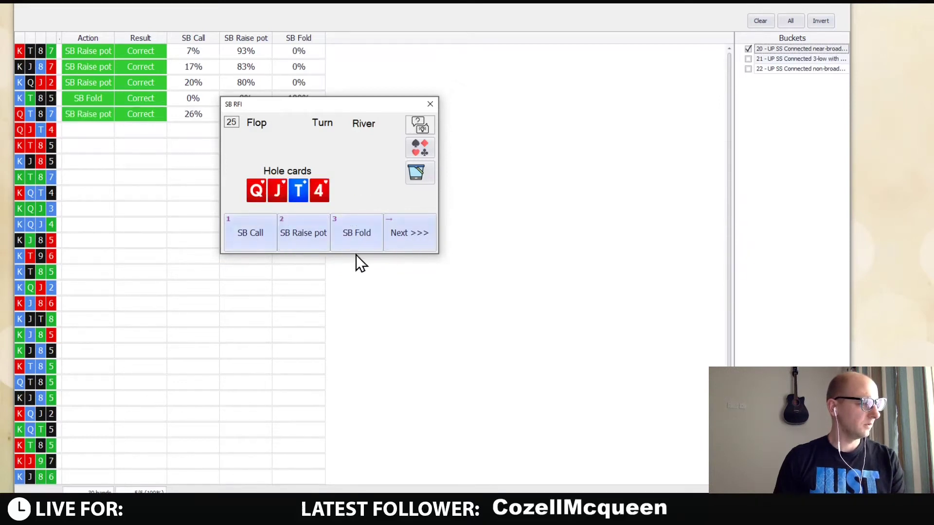
pyautogui.click(308, 238)
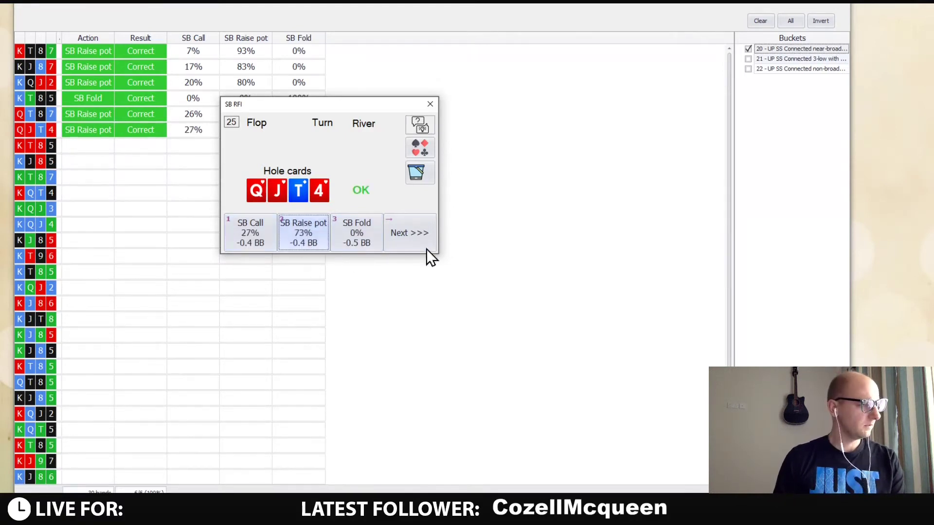
pyautogui.click(426, 249)
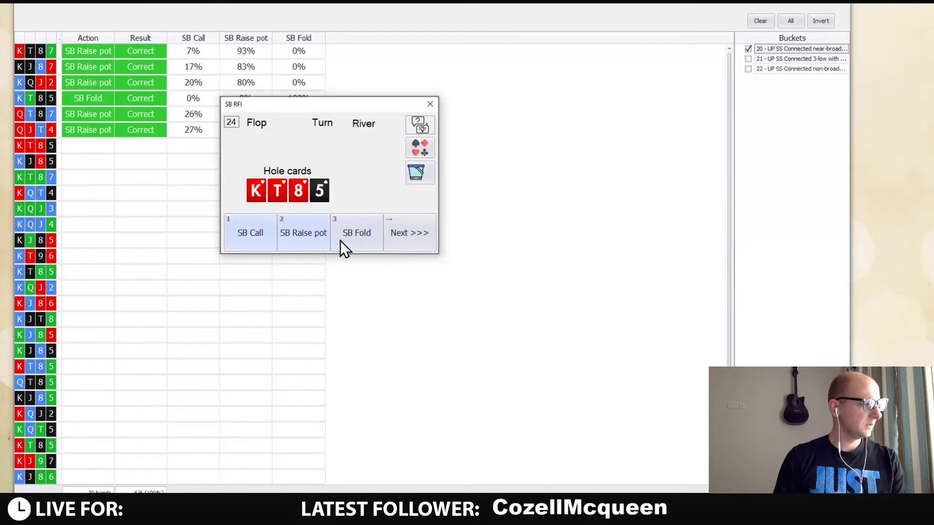
pyautogui.click(341, 242)
pyautogui.press('Right')
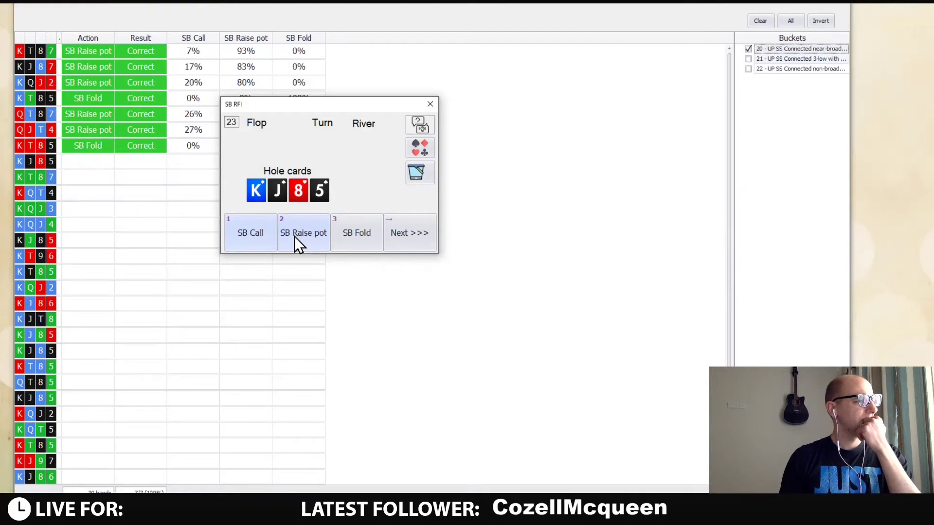
# Answer SB Fold for KJ85 and SB Raise pot for KT87 with three clubs and for KQT4, advancing after each hand.
pyautogui.click(353, 238)
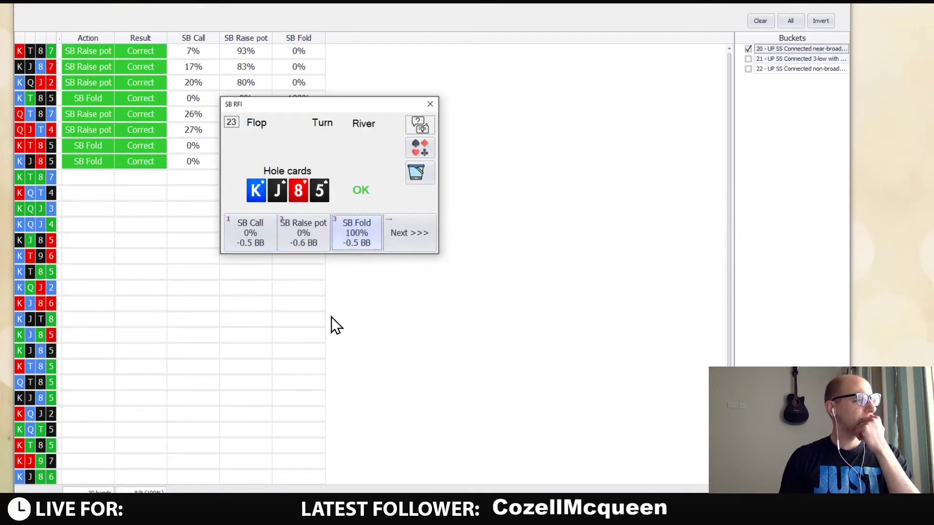
pyautogui.click(406, 240)
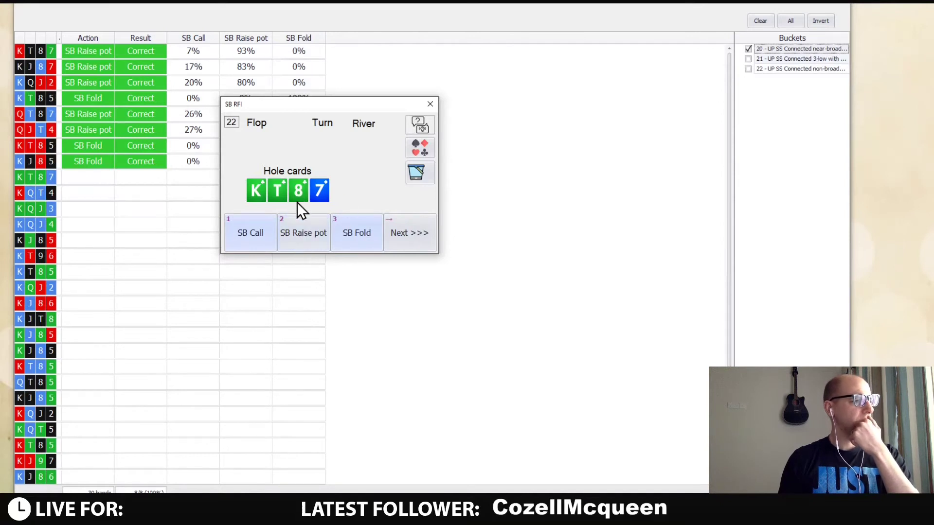
pyautogui.click(298, 235)
pyautogui.click(391, 238)
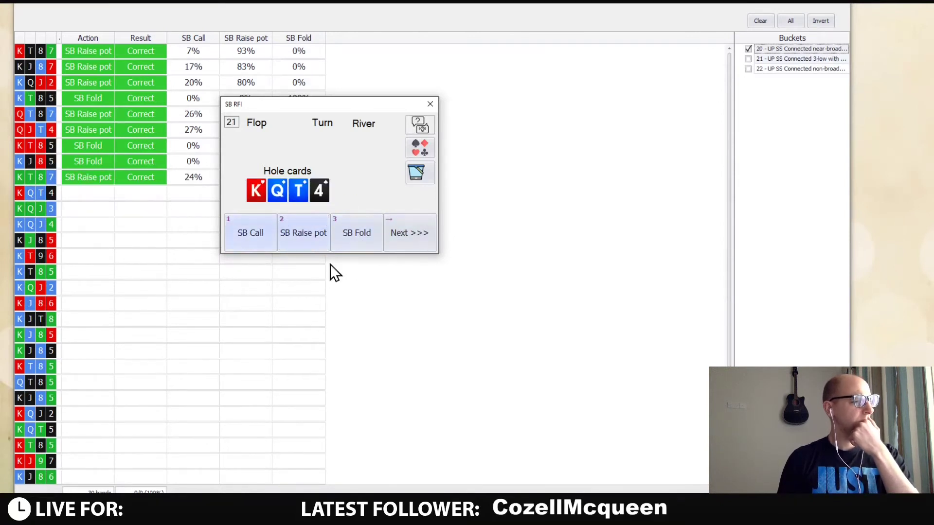
pyautogui.click(302, 238)
pyautogui.click(403, 239)
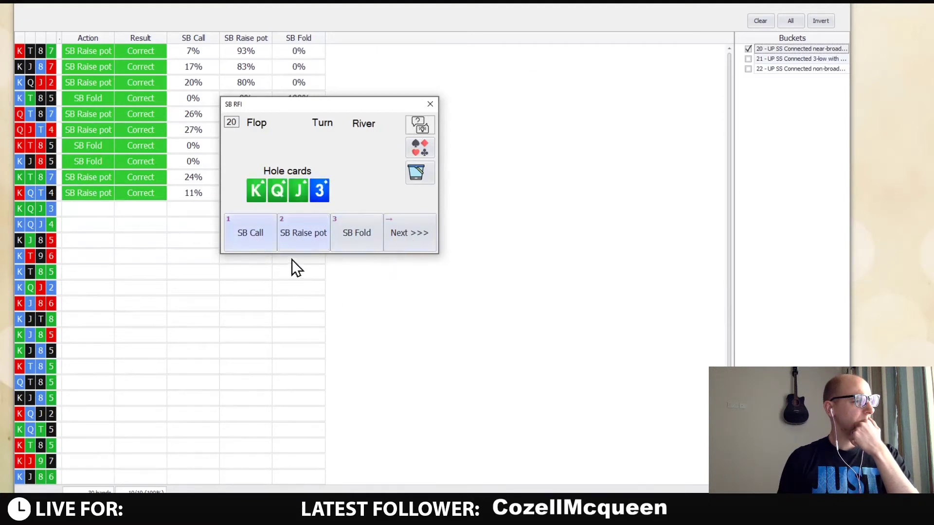
# Answer SB Raise pot for KQJ3, KQJ4 and the king-suited KJ85, advancing after each hand.
pyautogui.click(302, 231)
pyautogui.click(411, 229)
pyautogui.click(323, 240)
pyautogui.press('Right')
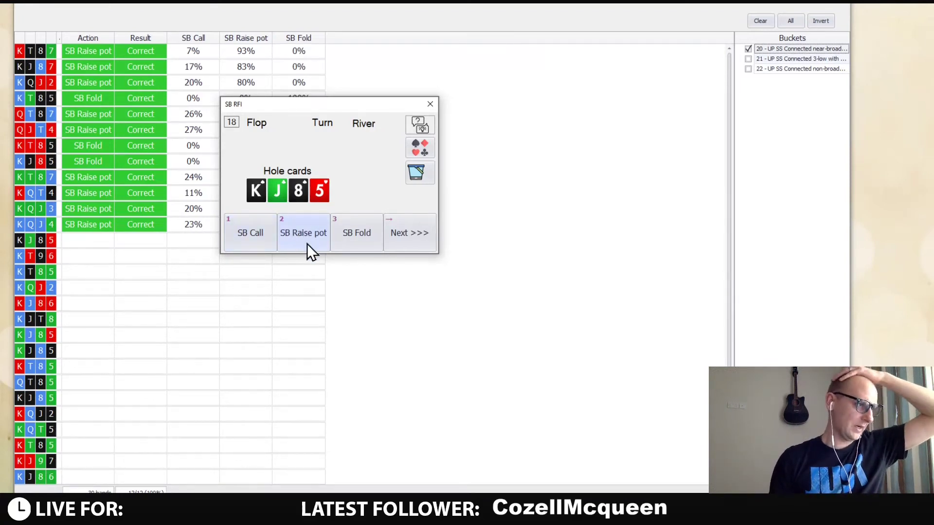
pyautogui.click(297, 235)
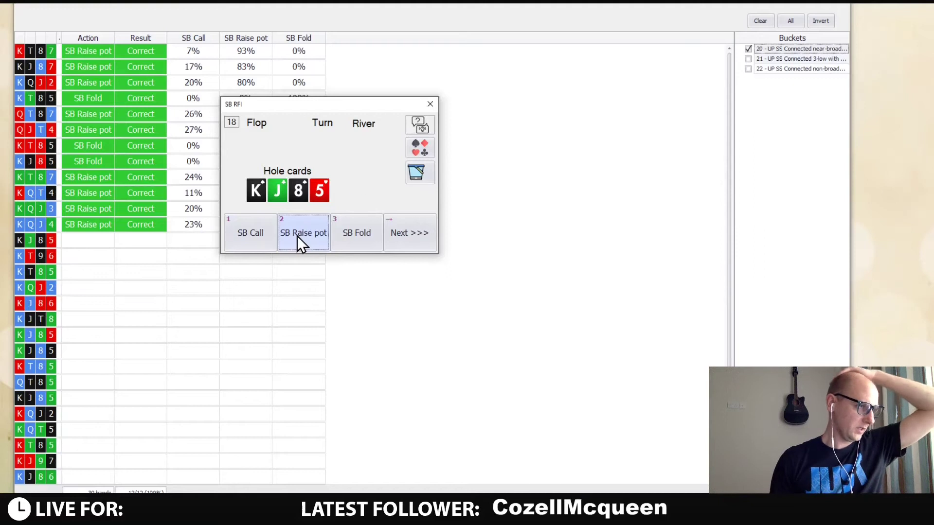
pyautogui.click(407, 230)
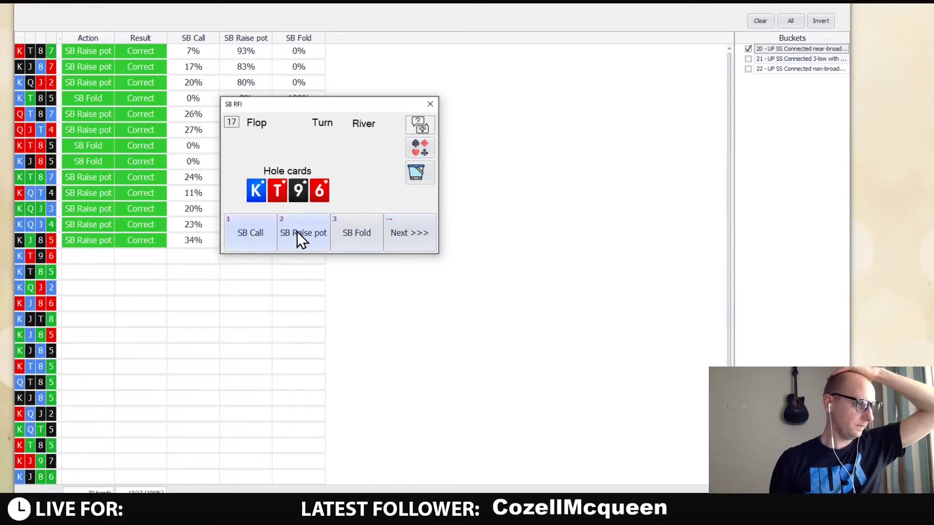
# Raise pot with KT96, fold KT85, raise pot with KQJ2, and fold KJ86 with three hearts, advancing after each hand.
pyautogui.click(297, 232)
pyautogui.click(412, 238)
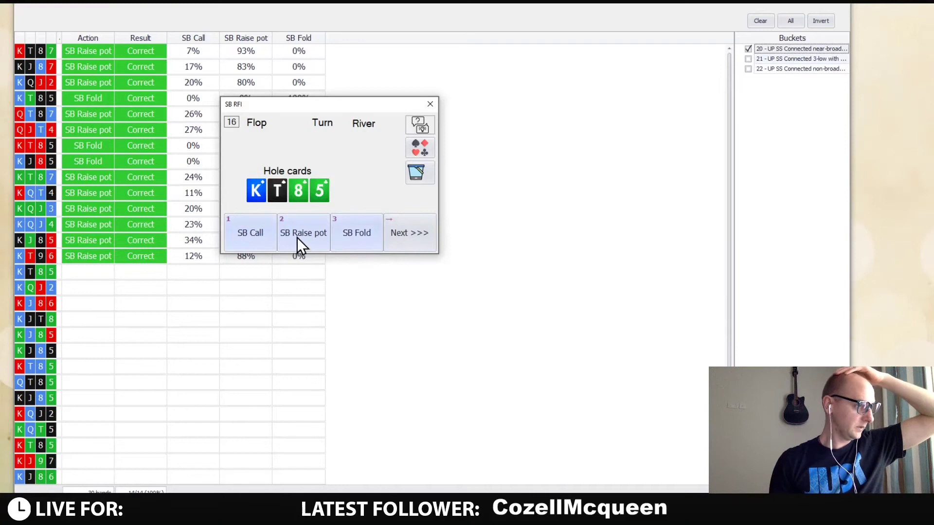
pyautogui.click(353, 229)
pyautogui.click(414, 236)
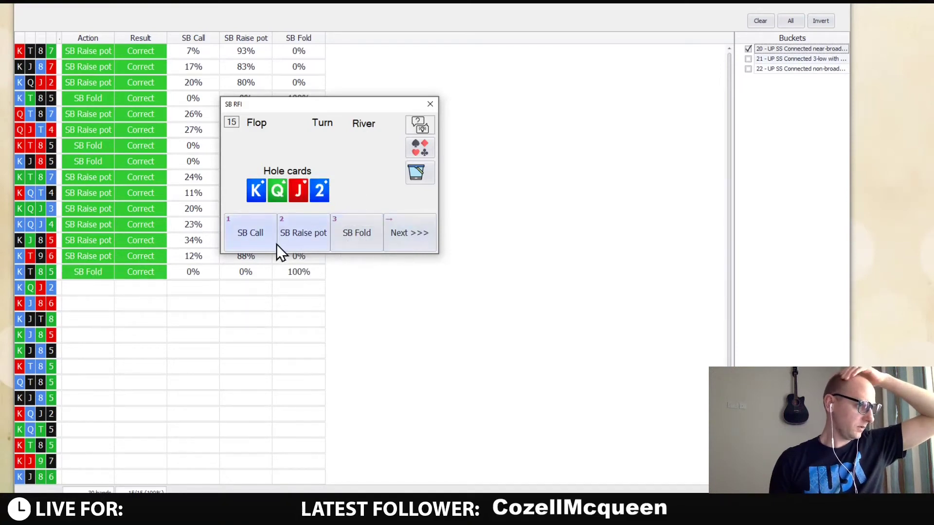
pyautogui.click(296, 235)
pyautogui.click(405, 233)
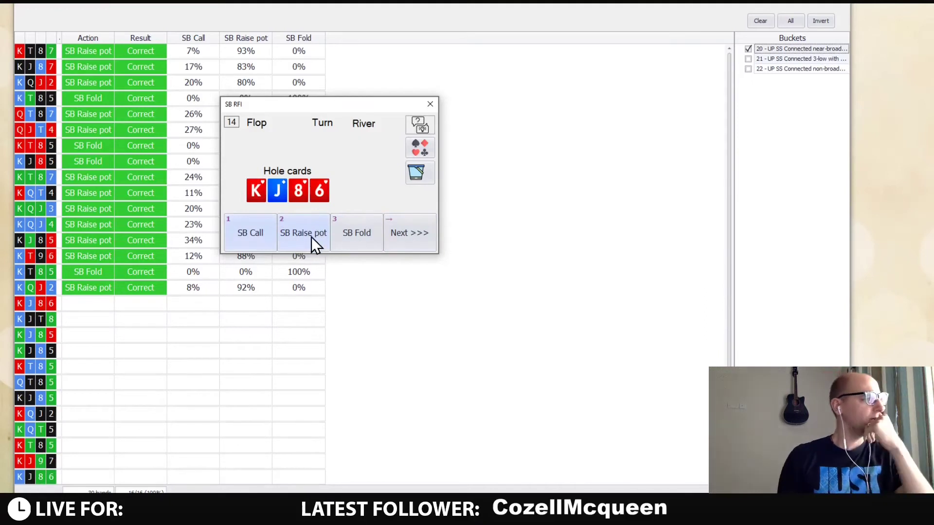
pyautogui.click(350, 237)
pyautogui.click(398, 239)
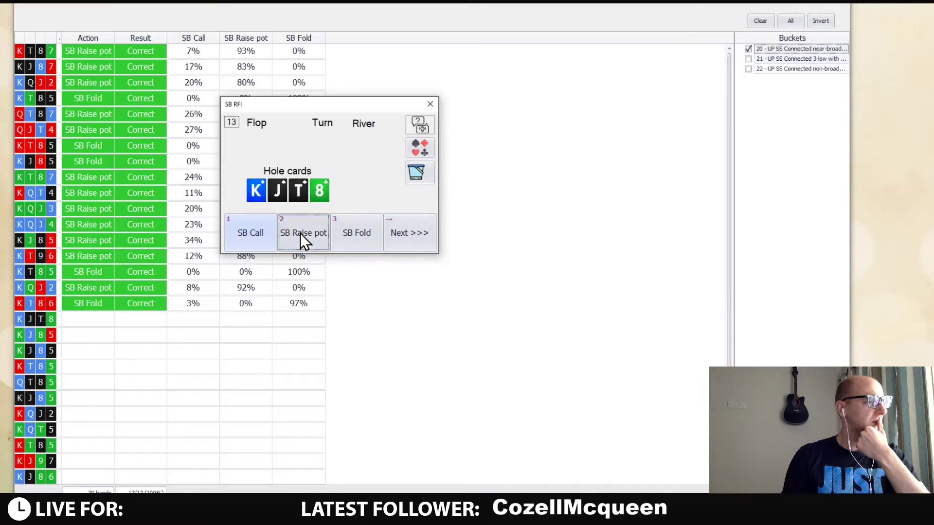
# Raise pot with KJT8 and the king-suited KJ85, and fold KJ85 with suited J5, advancing after each hand.
pyautogui.click(299, 234)
pyautogui.click(398, 239)
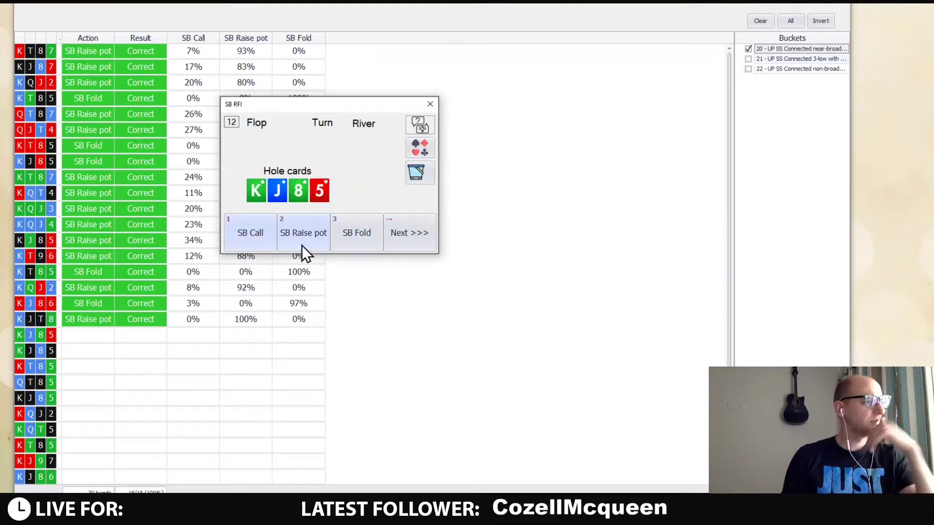
pyautogui.click(302, 240)
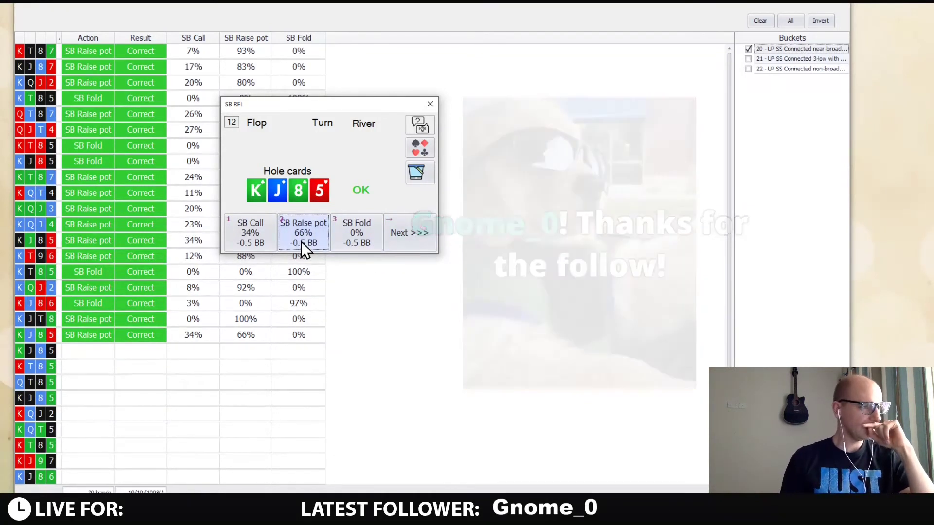
pyautogui.click(409, 233)
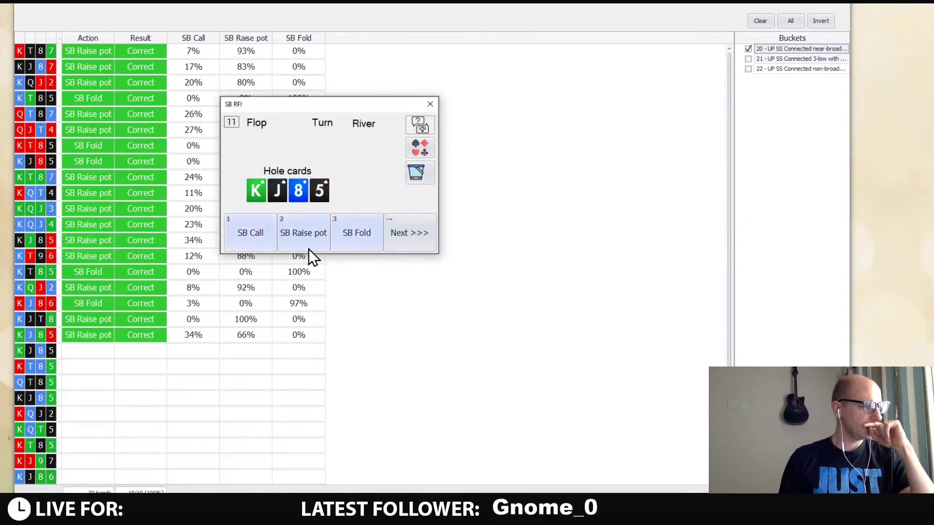
pyautogui.click(342, 237)
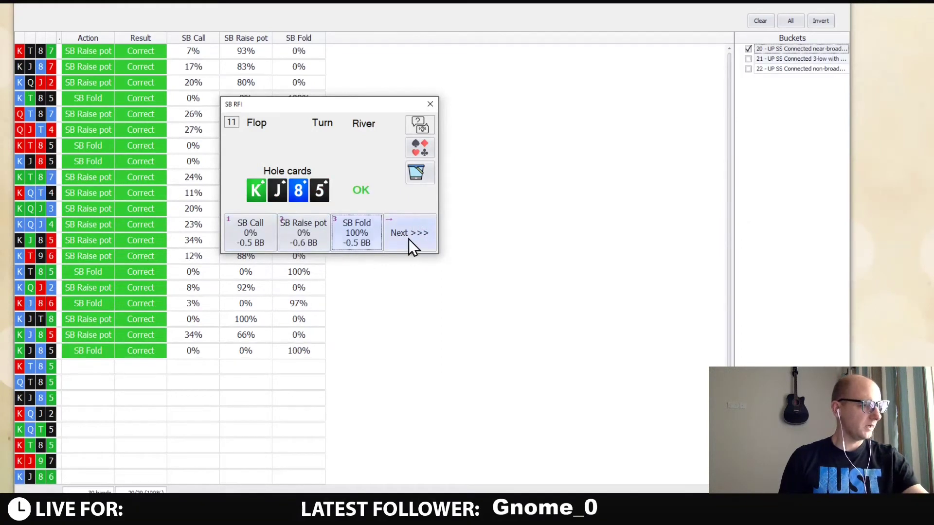
pyautogui.click(409, 240)
# Answer SB Fold for KT85 with suited T8 and for QT85, advancing after each hand.
pyautogui.click(352, 235)
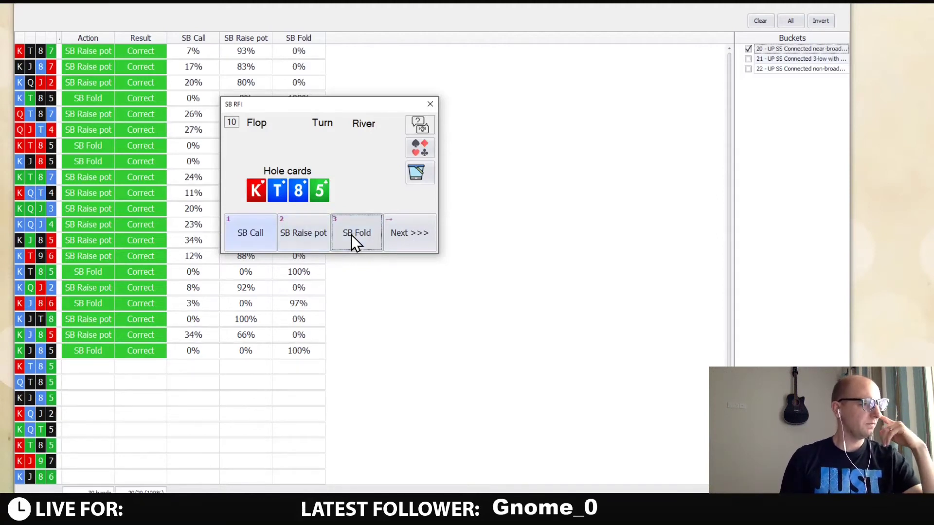
pyautogui.click(351, 235)
pyautogui.click(405, 235)
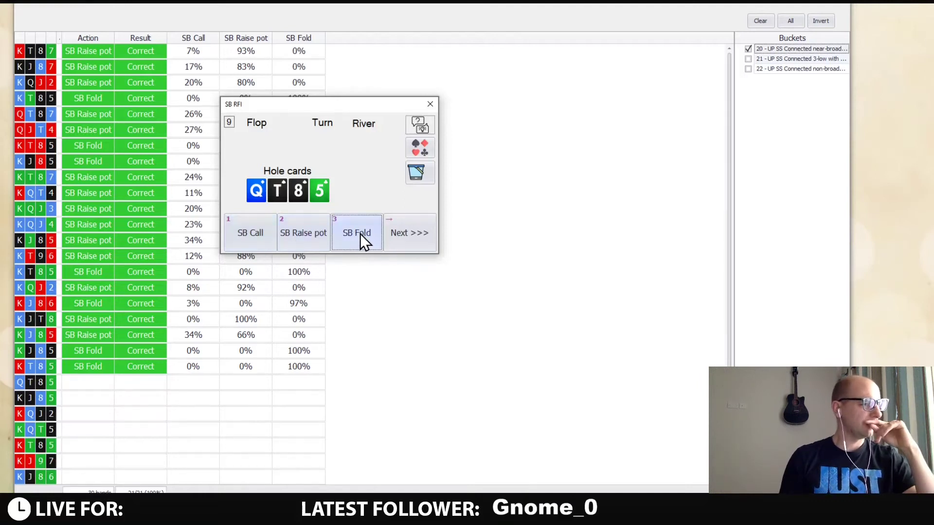
pyautogui.click(360, 234)
pyautogui.click(397, 233)
# Answer SB Raise pot for KJ85 with suited KJ, KQJ2 and KQT5, advancing after each hand.
pyautogui.click(296, 237)
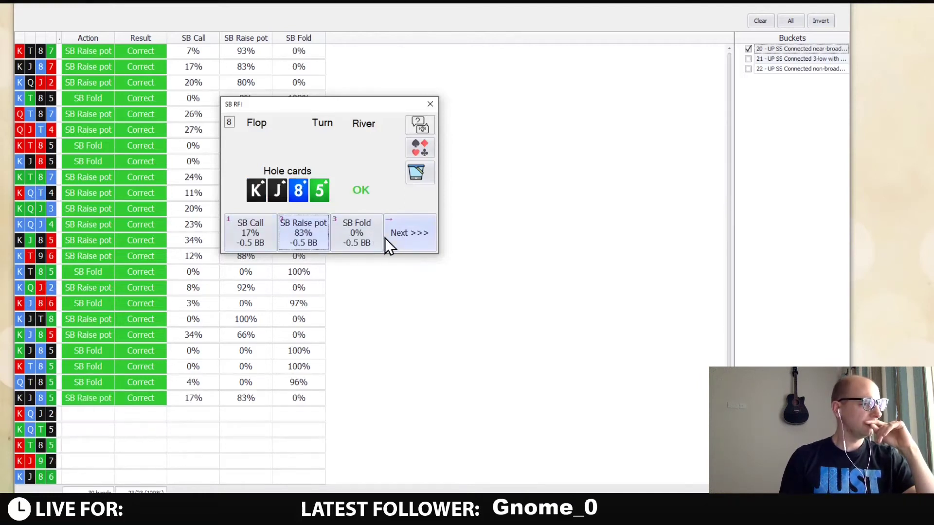
pyautogui.click(387, 241)
pyautogui.click(296, 232)
pyautogui.click(398, 234)
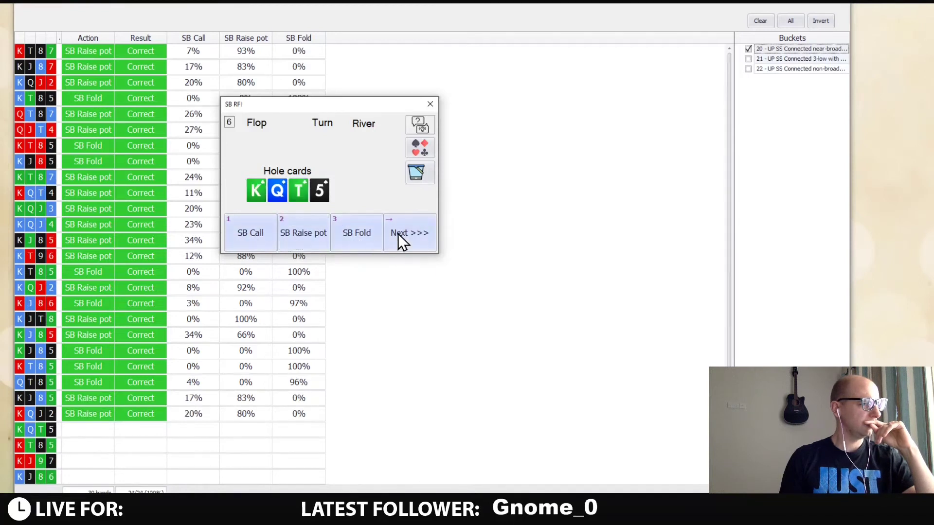
pyautogui.click(302, 236)
pyautogui.click(391, 245)
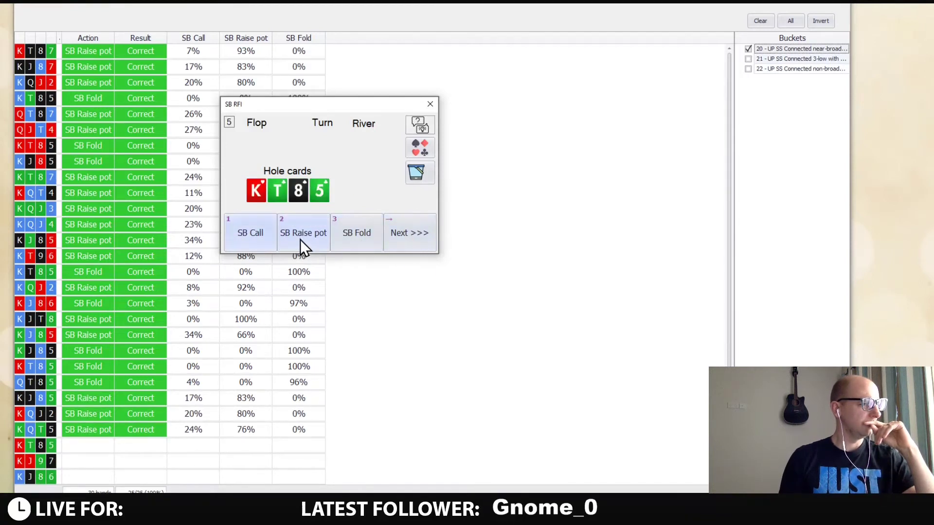
# Fold KT85 with suited T5, raise pot with KJ97, and fold KJ86 with suited 86, advancing after each hand.
pyautogui.click(340, 235)
pyautogui.click(409, 234)
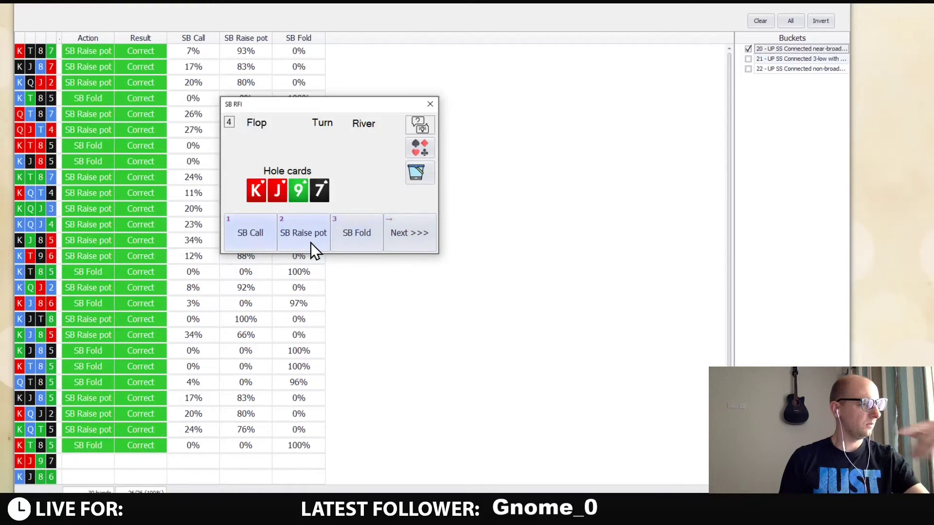
pyautogui.click(297, 235)
pyautogui.click(411, 235)
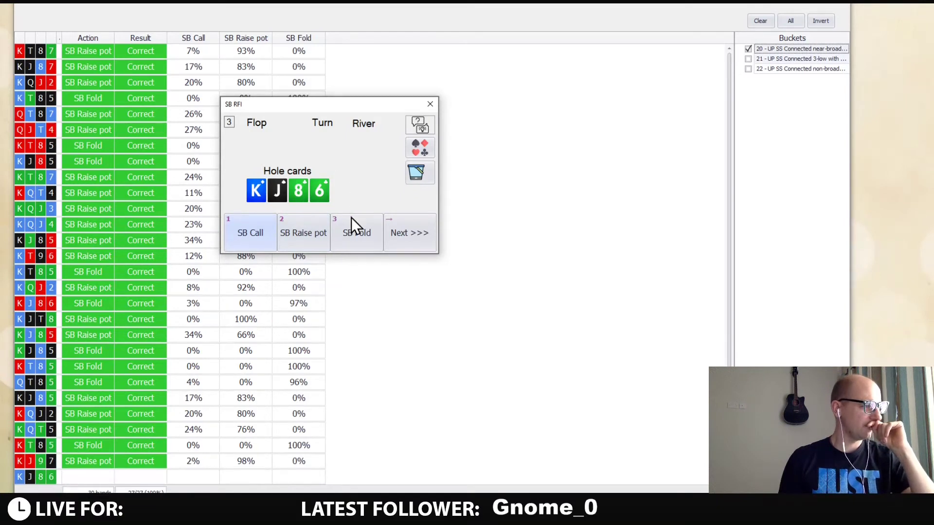
pyautogui.click(347, 240)
pyautogui.click(415, 229)
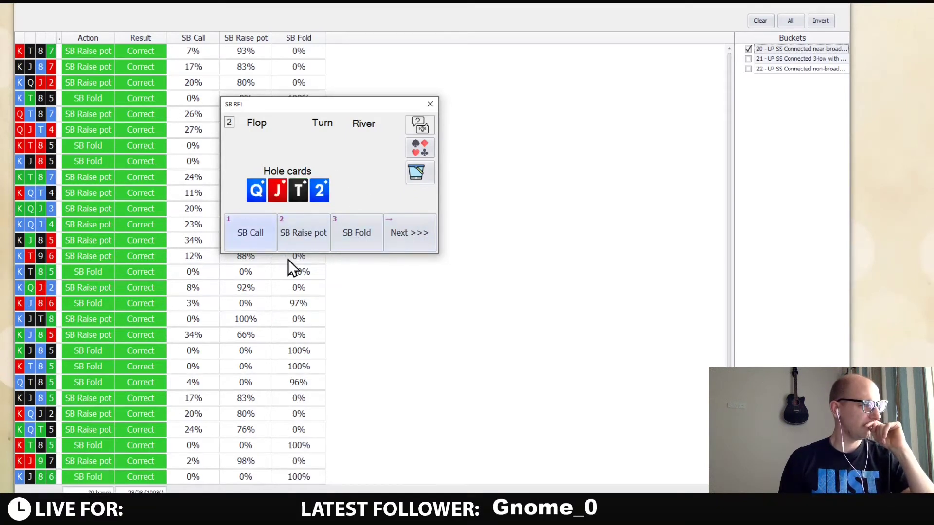
# Finish the bucket 20 drill by raising pot with QJT2 and the last hand, and close the results chart.
pyautogui.click(302, 242)
pyautogui.click(386, 238)
pyautogui.click(302, 238)
pyautogui.click(416, 239)
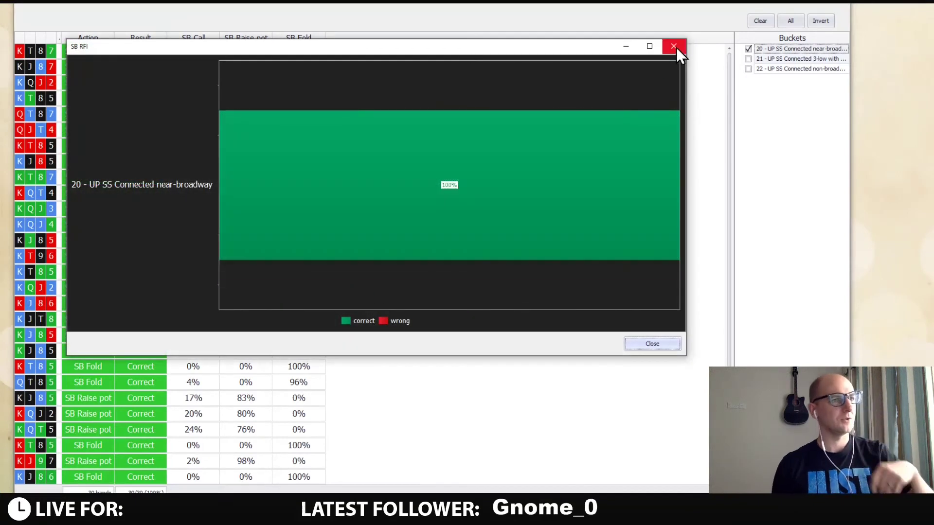
pyautogui.click(674, 46)
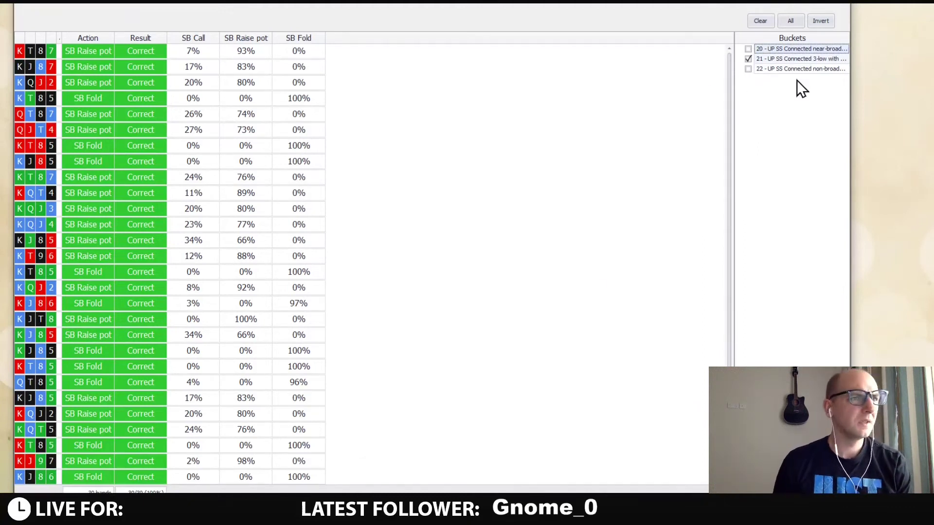
# Start a 30-hand drill on bucket 21 only, and raise pot with the queen-suited Q987 and king-suited K875.
pyautogui.press('Return')
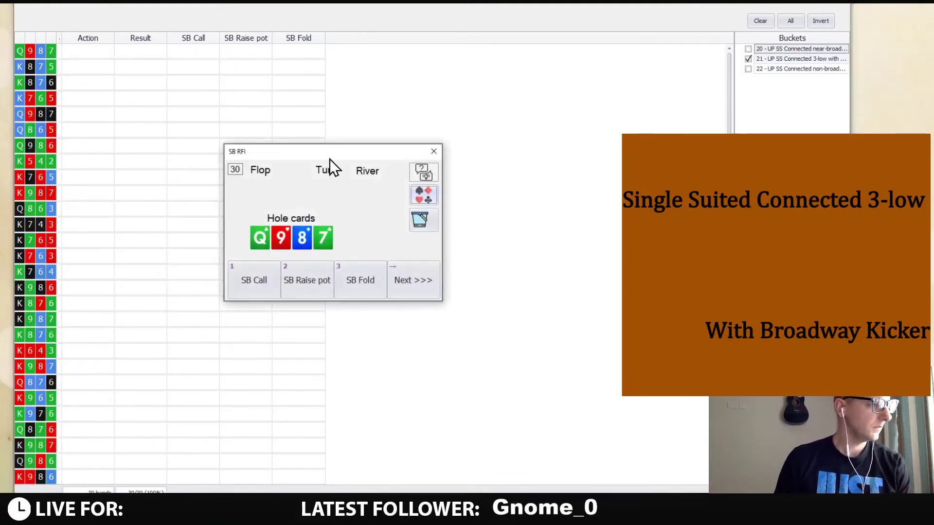
pyautogui.click(331, 295)
pyautogui.click(391, 295)
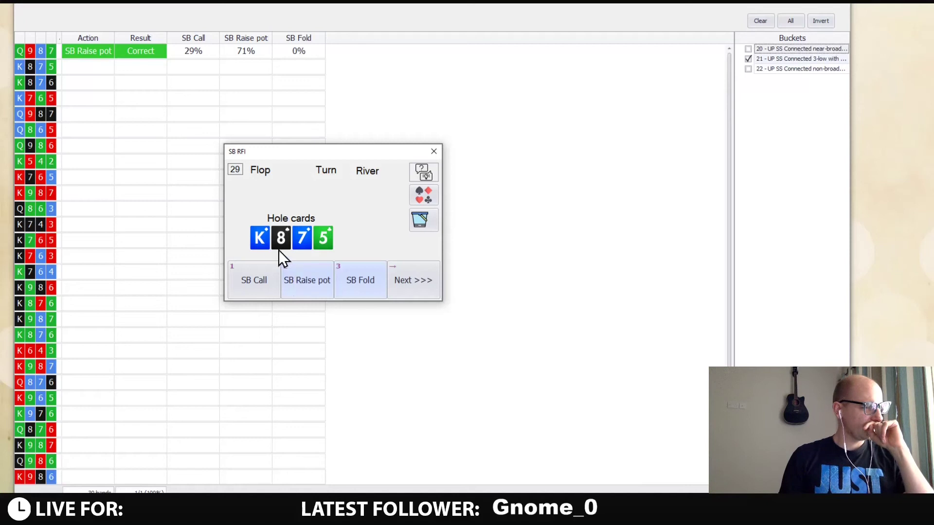
pyautogui.click(304, 280)
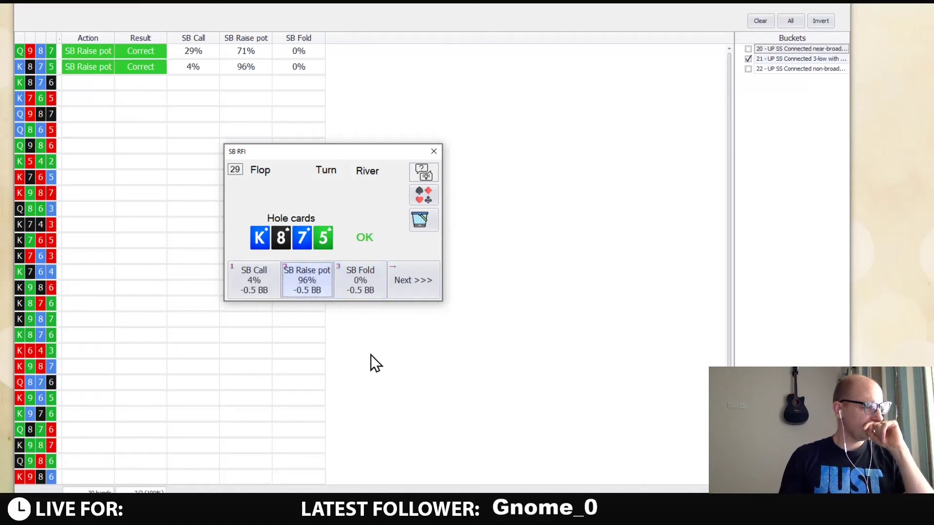
pyautogui.click(413, 277)
# Answer SB Raise pot for K876, K765 with suited 75, and Q987 with suited 87, advancing after each hand.
pyautogui.click(299, 279)
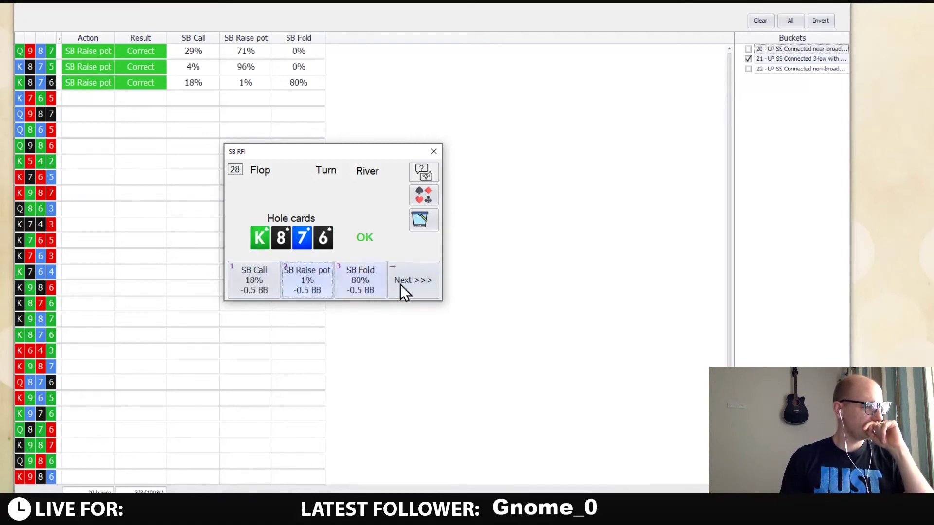
pyautogui.click(400, 289)
pyautogui.click(303, 294)
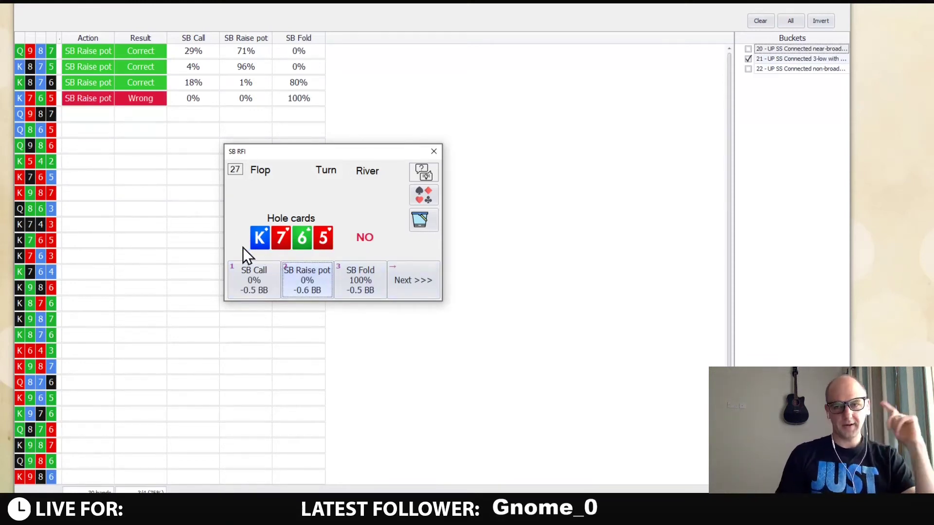
pyautogui.click(413, 282)
pyautogui.click(303, 294)
pyautogui.click(399, 290)
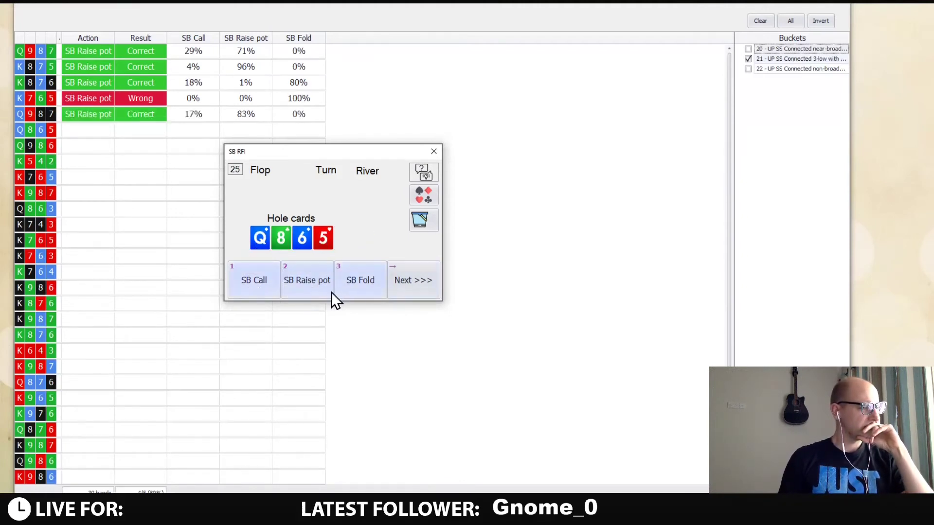
# Raise pot with Q865 and Q986, and fold K542 with three clubs, advancing after each hand.
pyautogui.click(307, 287)
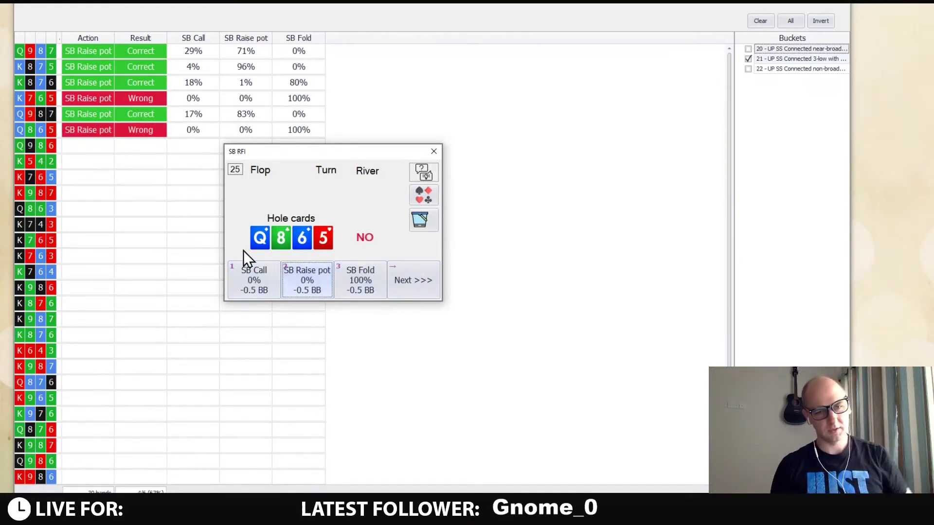
pyautogui.click(404, 282)
pyautogui.click(311, 294)
pyautogui.press('Right')
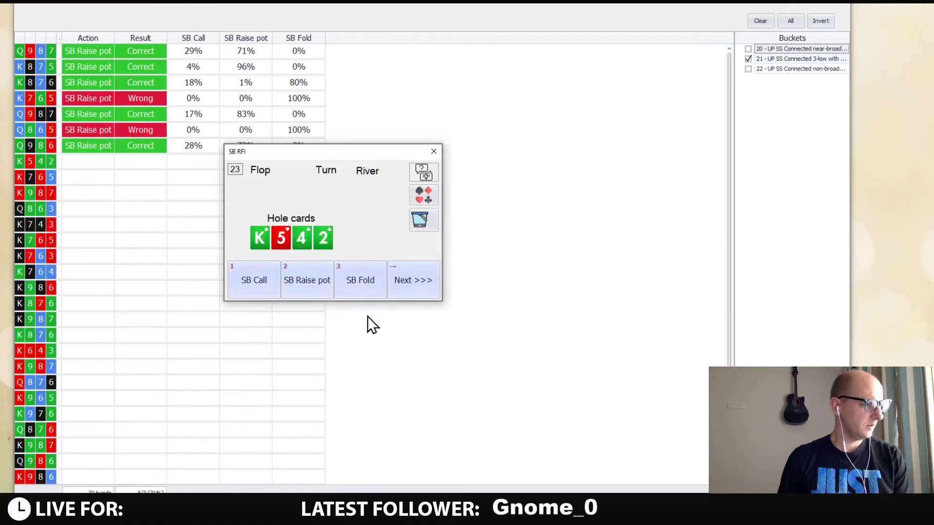
pyautogui.click(361, 281)
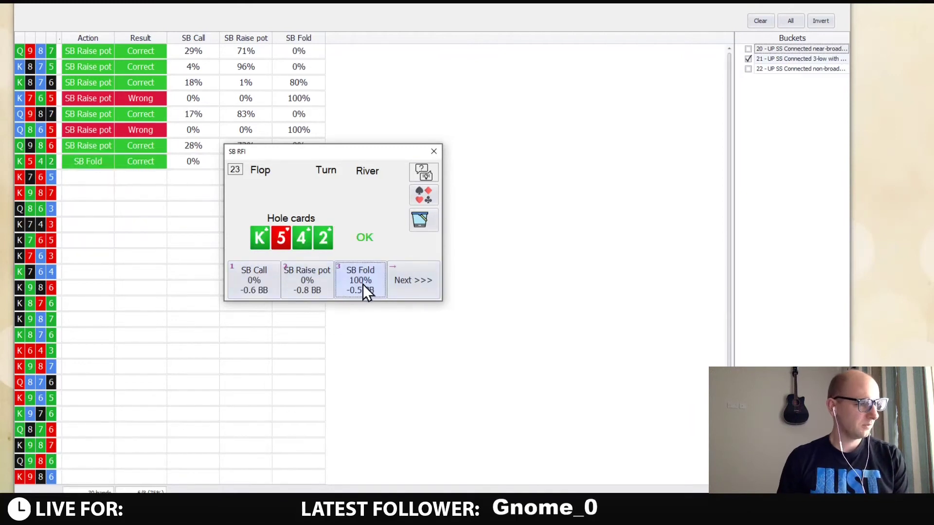
pyautogui.click(388, 285)
# Raise pot with the king-suited K765 and K987 with three hearts, and fold Q863, advancing after each hand.
pyautogui.click(299, 292)
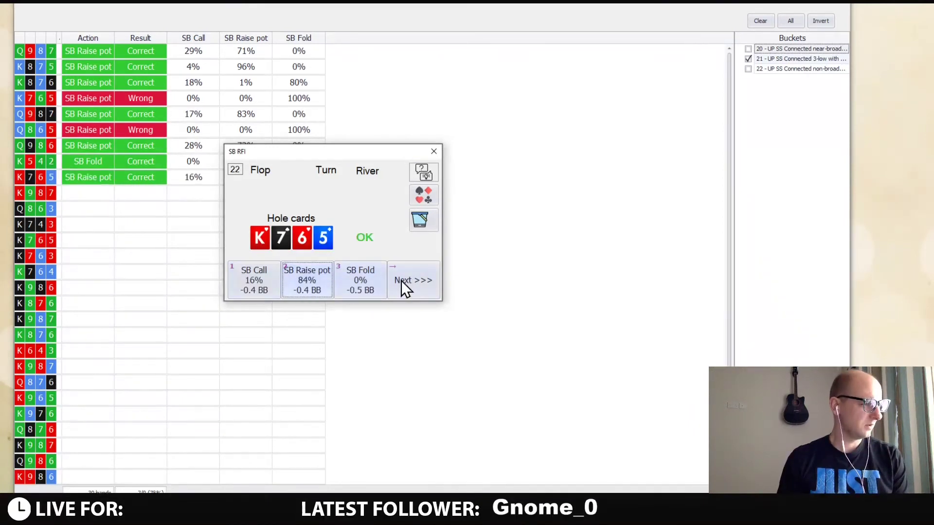
pyautogui.click(402, 282)
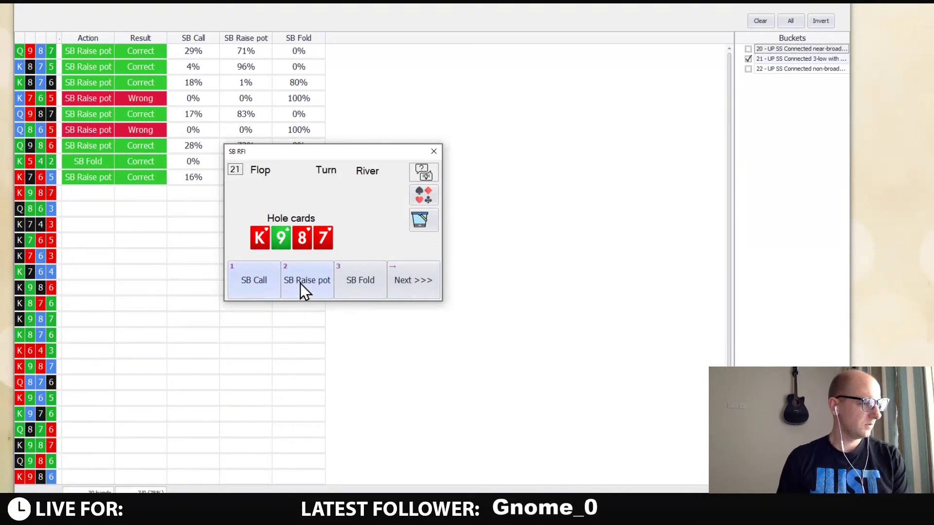
pyautogui.click(301, 282)
pyautogui.press('Right')
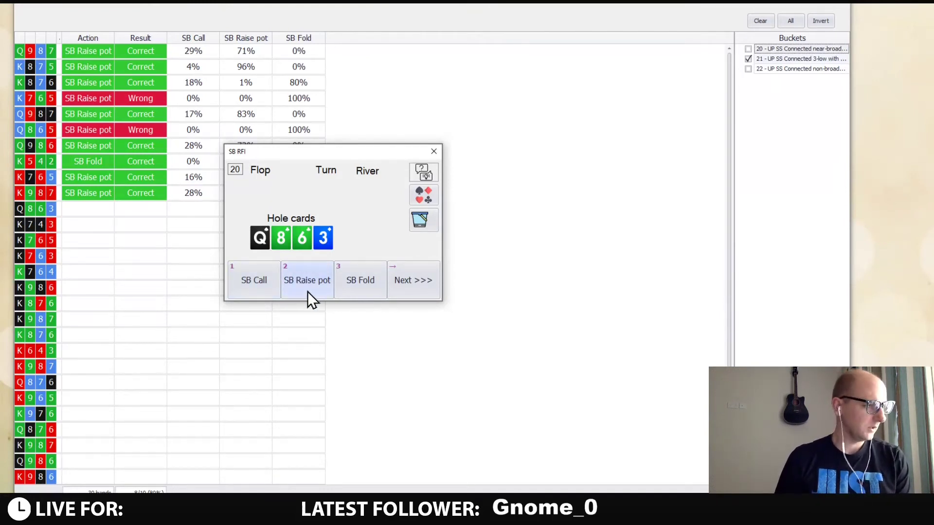
pyautogui.click(364, 277)
pyautogui.click(408, 282)
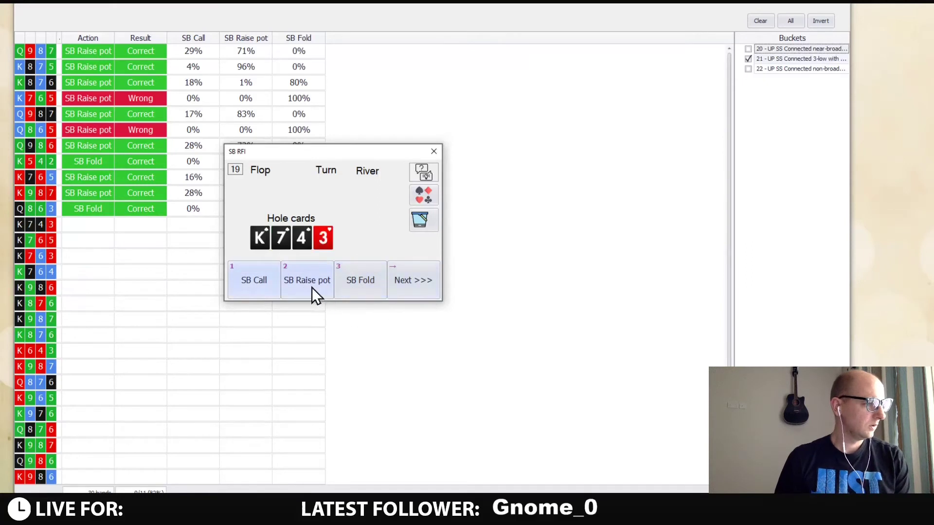
# Answer SB Fold for K743 with three spades, K765 with suited 65, and K763, advancing after each hand.
pyautogui.click(363, 284)
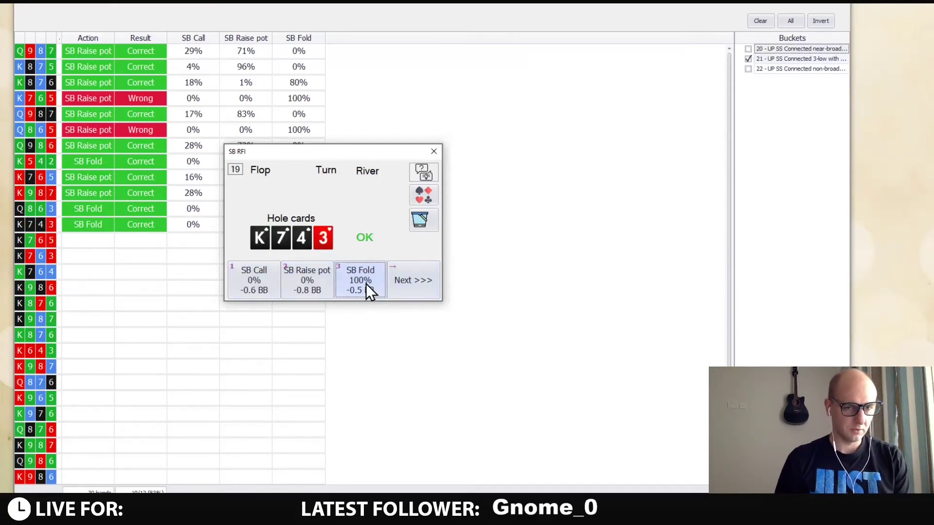
pyautogui.click(411, 285)
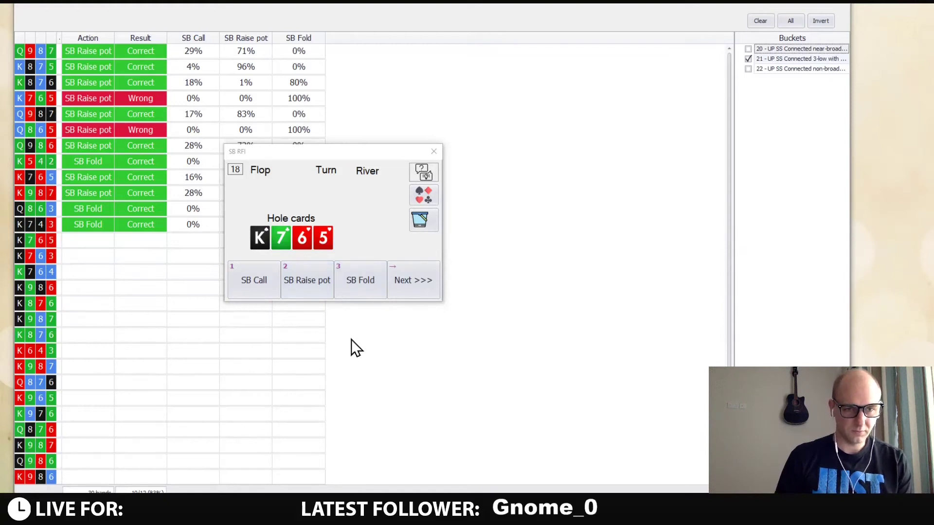
pyautogui.click(362, 282)
pyautogui.click(414, 296)
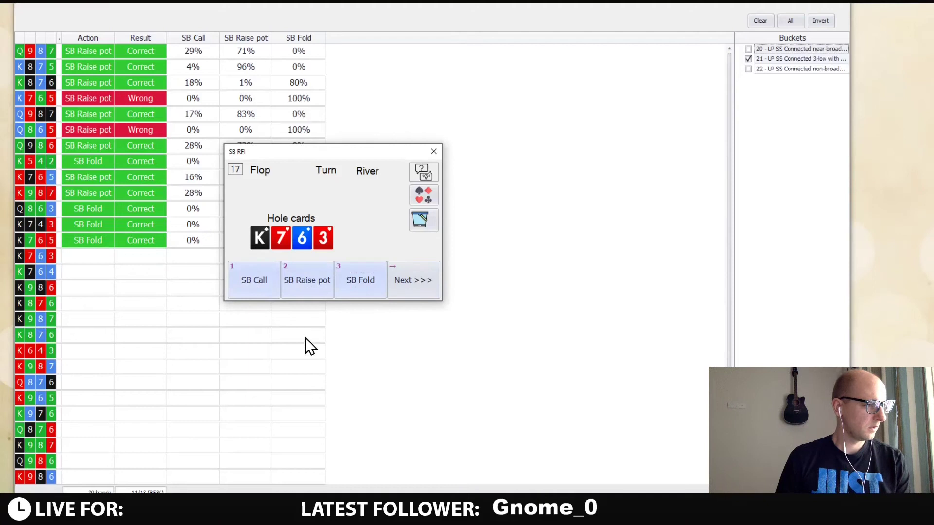
pyautogui.click(356, 285)
pyautogui.click(402, 290)
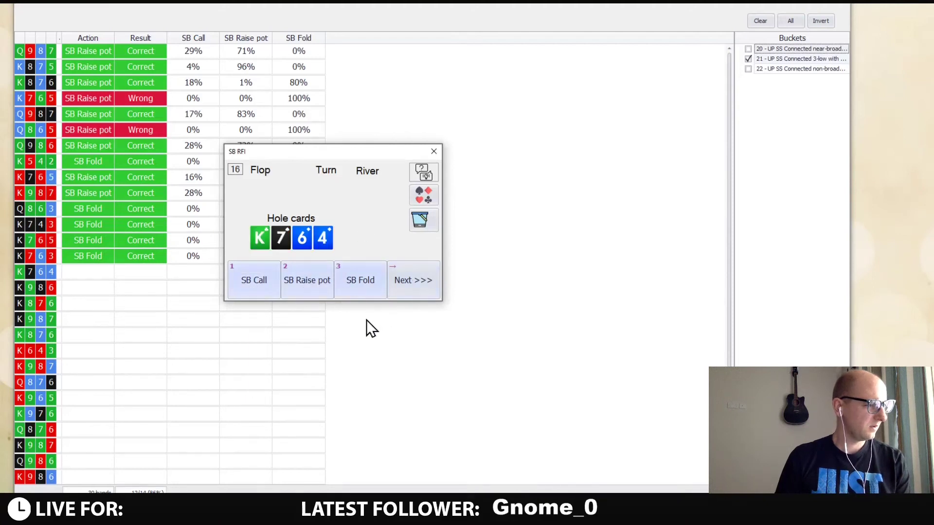
# Fold K764, raise pot with the king-suited K986, and fold K876 with suited 86, advancing after each hand.
pyautogui.click(351, 285)
pyautogui.click(391, 293)
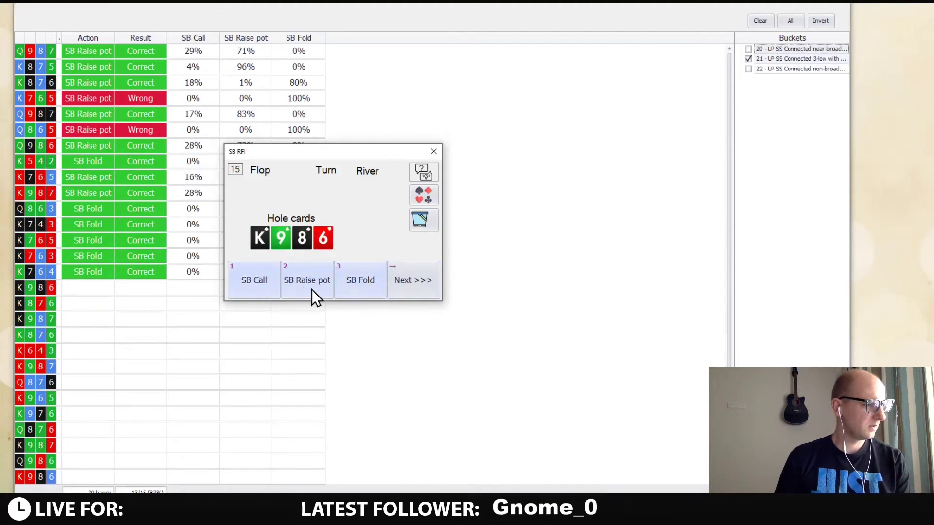
pyautogui.click(305, 281)
pyautogui.click(413, 297)
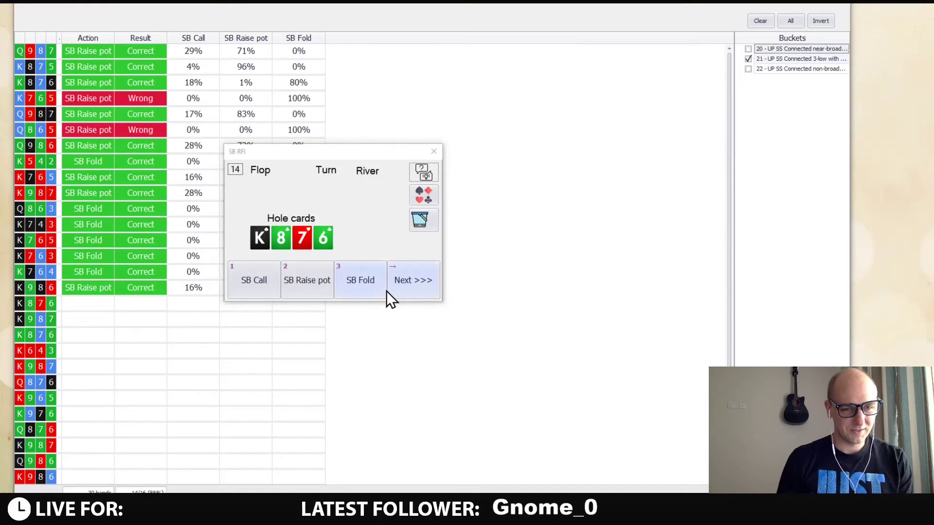
pyautogui.click(357, 289)
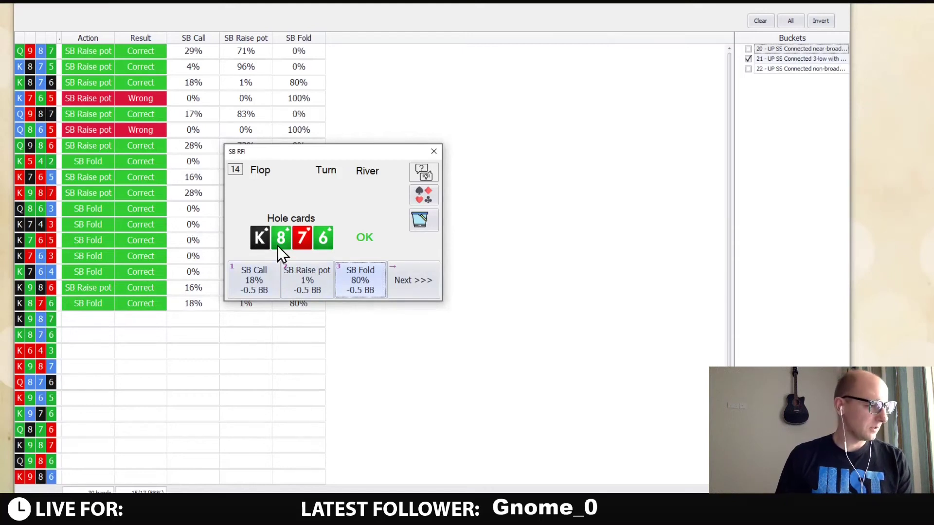
pyautogui.click(411, 285)
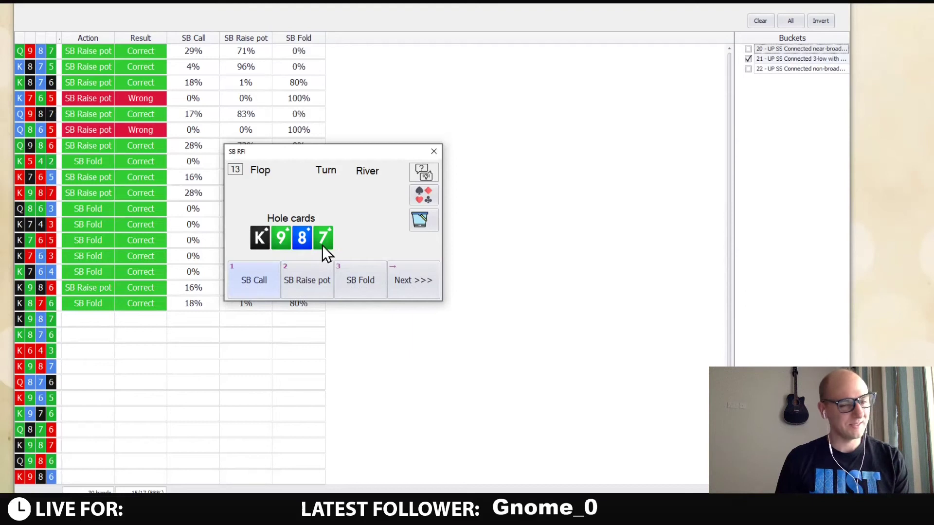
# Raise pot with K987 with suited 97, and fold K876 with three clubs and K643 with three hearts, advancing after each hand.
pyautogui.click(305, 282)
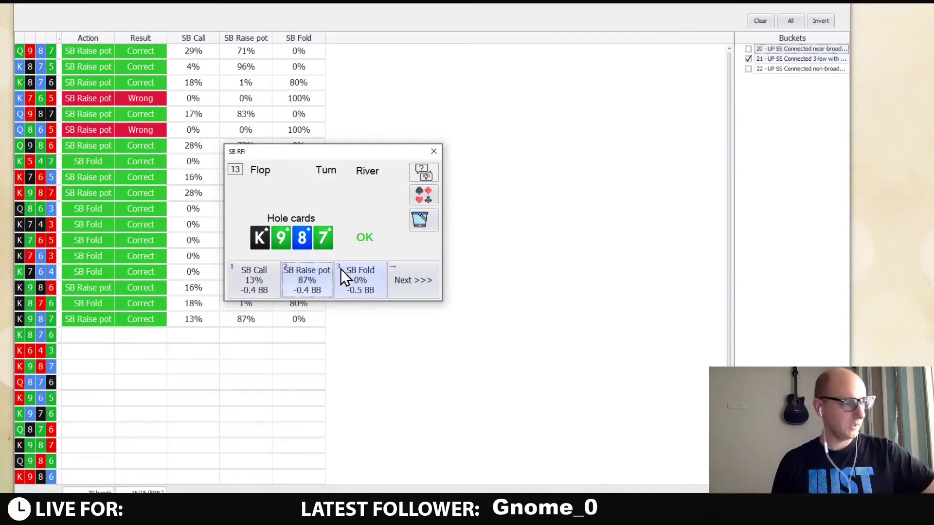
pyautogui.click(405, 294)
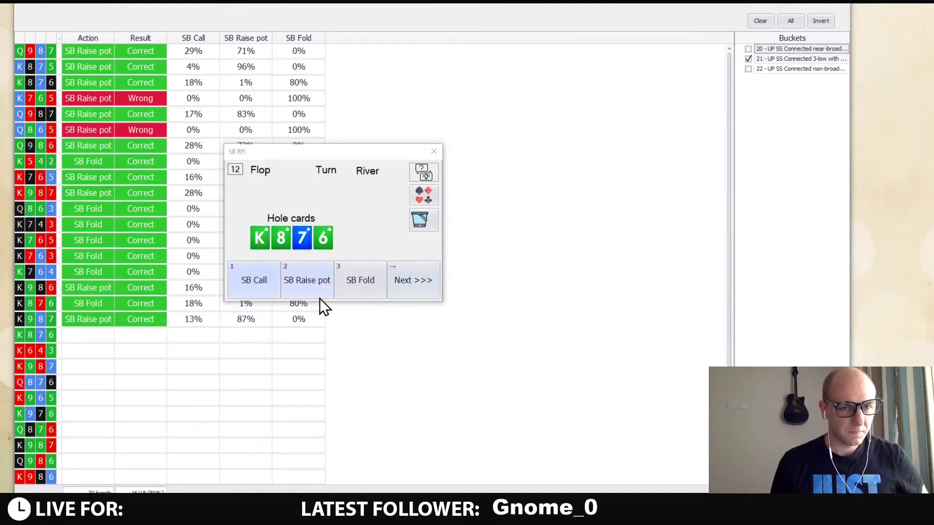
pyautogui.click(355, 287)
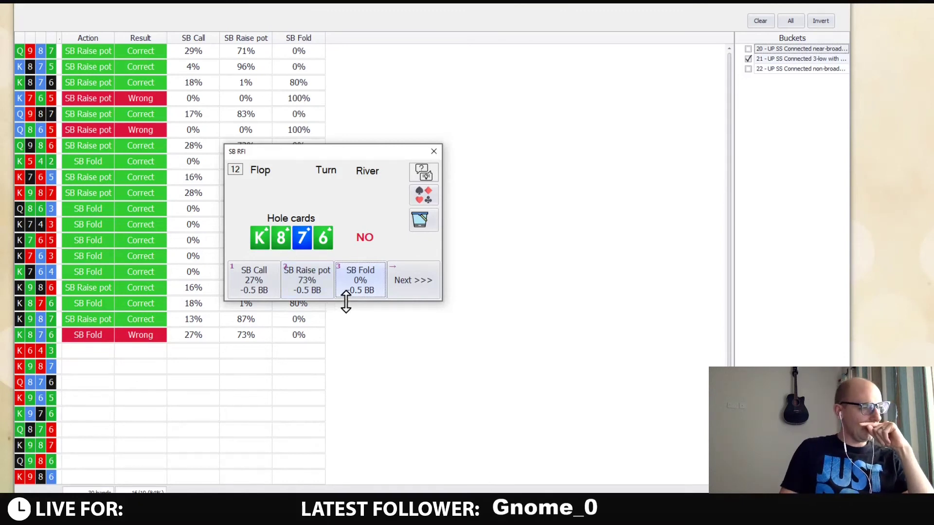
pyautogui.click(407, 284)
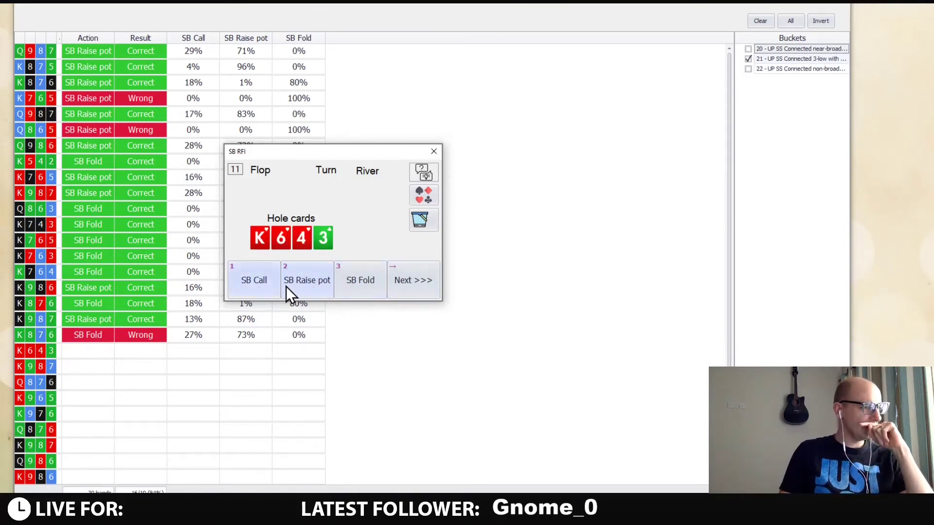
pyautogui.click(350, 283)
pyautogui.click(413, 284)
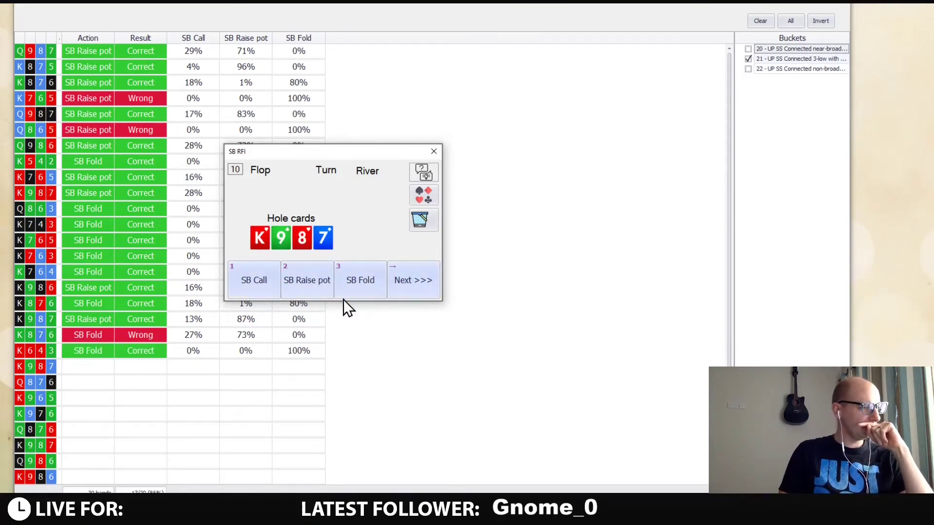
# Raise pot with the king-suited K987, and fold Q876 with suited 87 and K965, advancing after each hand.
pyautogui.click(308, 294)
pyautogui.click(394, 296)
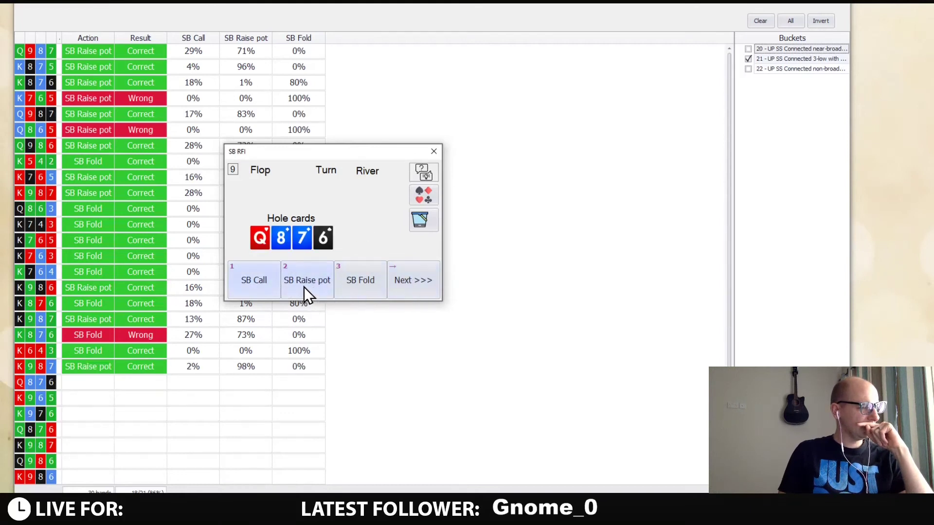
pyautogui.click(357, 281)
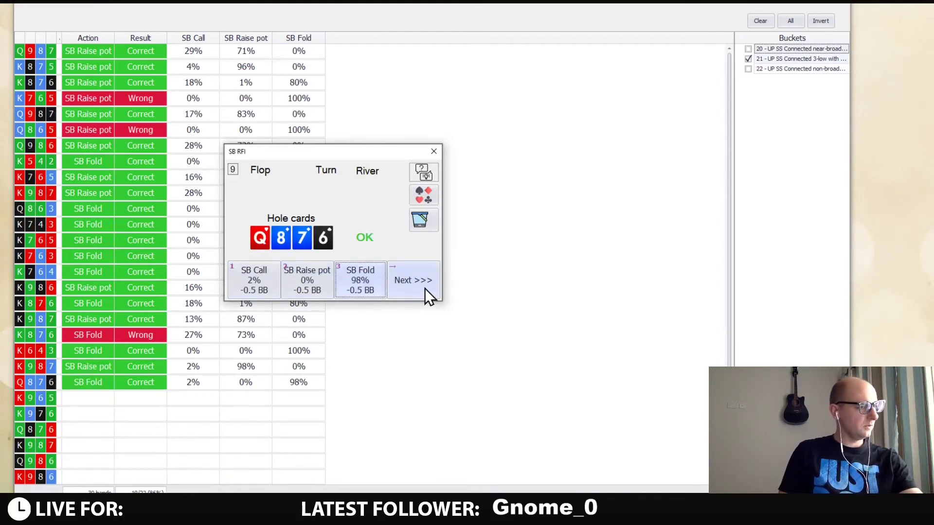
pyautogui.click(425, 288)
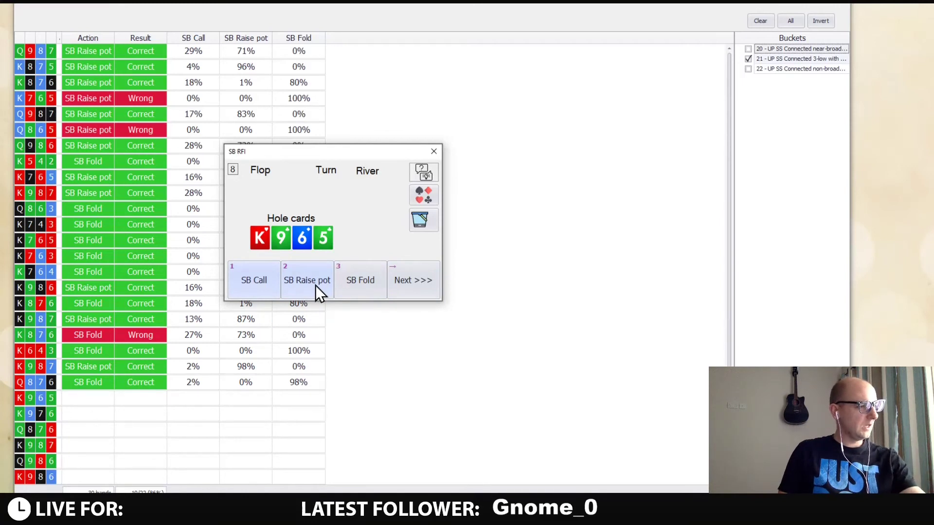
pyautogui.click(357, 282)
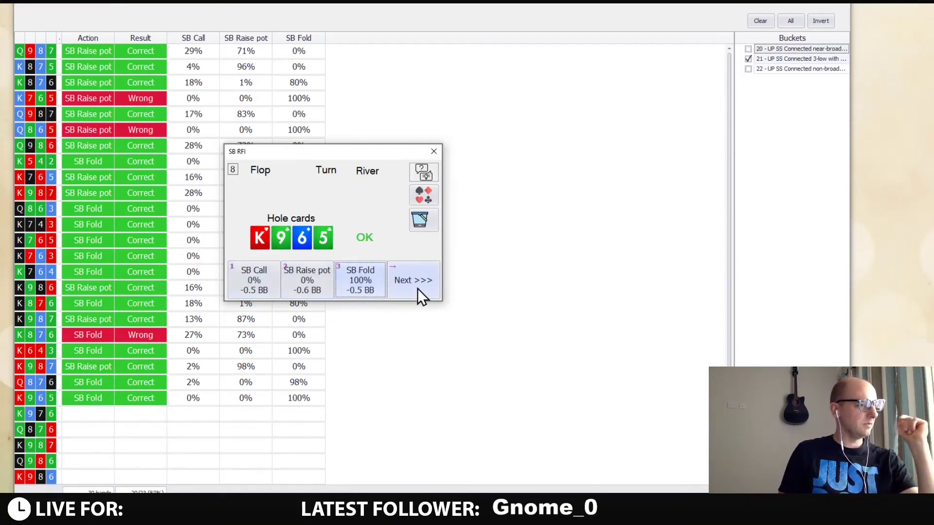
pyautogui.click(418, 288)
# Answer SB Raise pot for the king-suited K976, the queen-suited Q876 and K987 with suited 98, advancing after each hand.
pyautogui.click(311, 291)
pyautogui.click(397, 283)
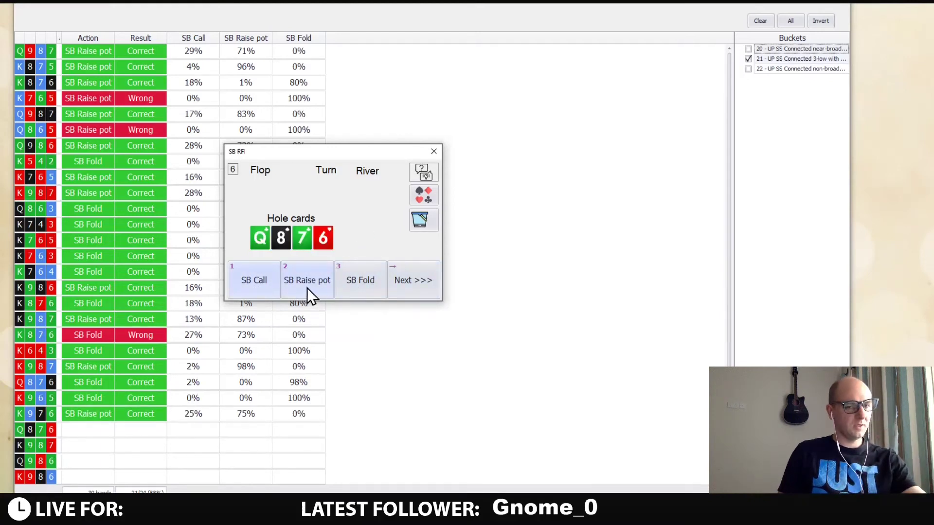
pyautogui.click(308, 286)
pyautogui.click(419, 280)
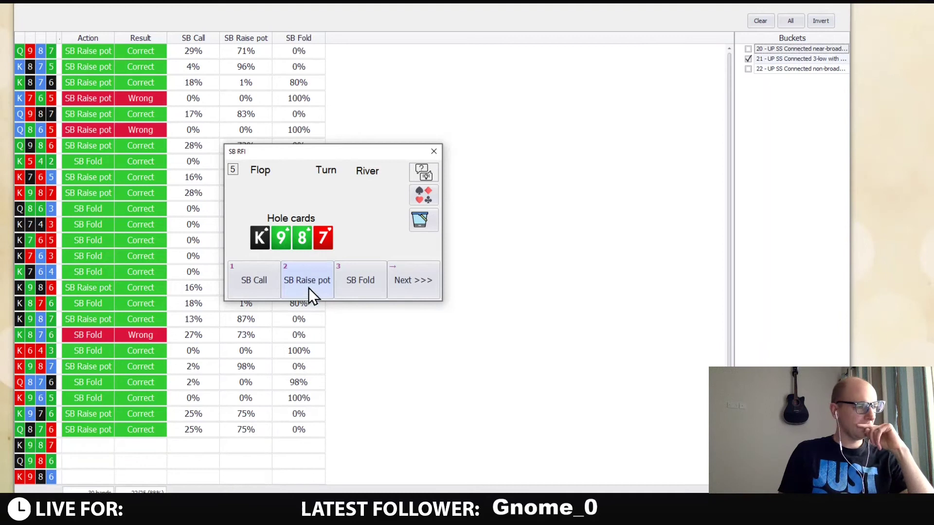
pyautogui.click(305, 281)
pyautogui.click(407, 290)
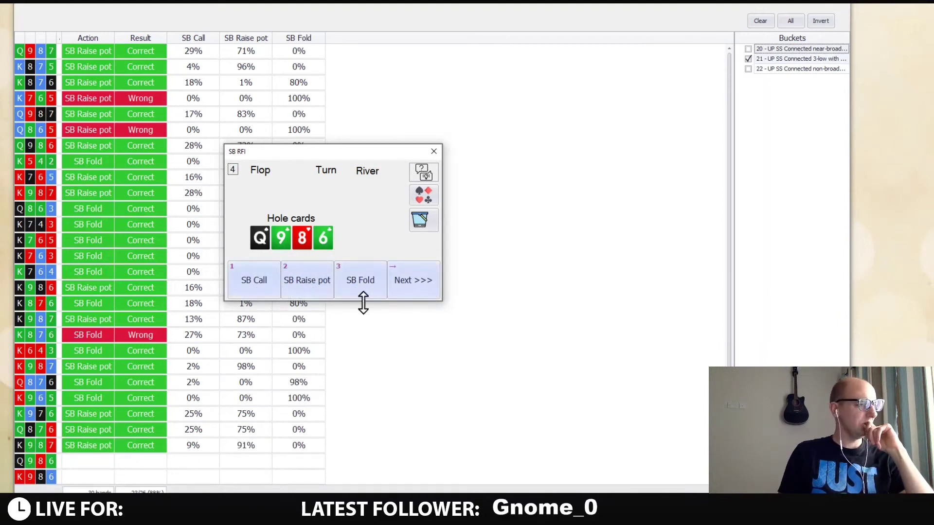
# Raise pot with Q986 with suited 96 and the king-suited K986, advancing after each hand.
pyautogui.click(309, 286)
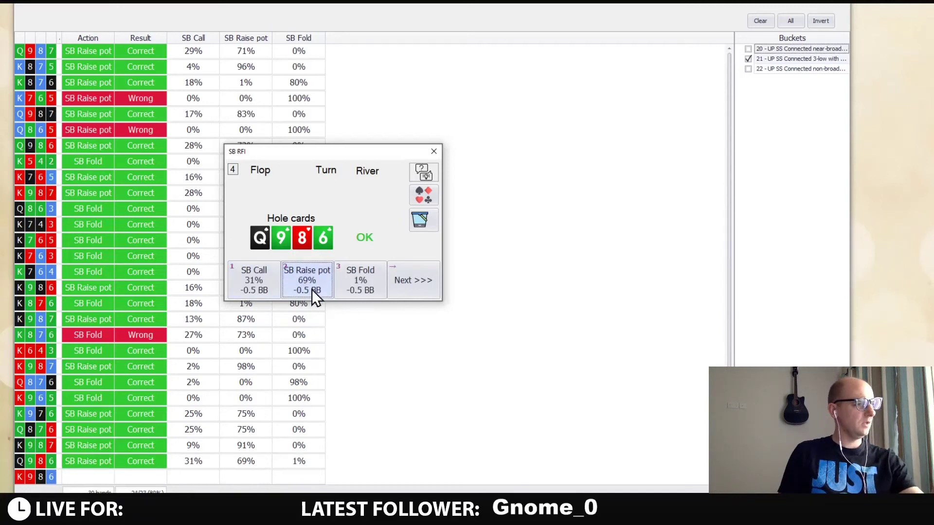
pyautogui.click(393, 285)
pyautogui.click(307, 291)
pyautogui.press('Right')
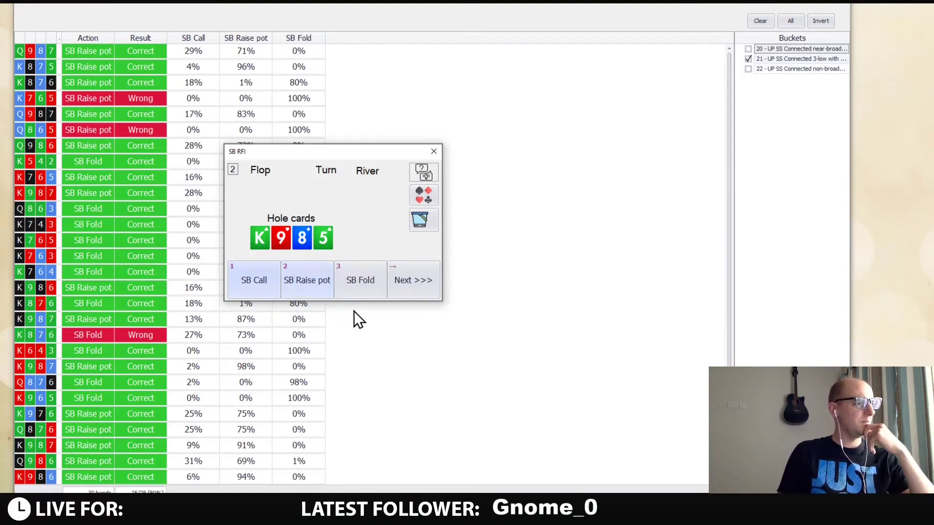
# Fold K985, raise pot with the last hand of the set, and close the results chart.
pyautogui.click(362, 287)
pyautogui.click(412, 287)
pyautogui.click(306, 281)
pyautogui.click(399, 280)
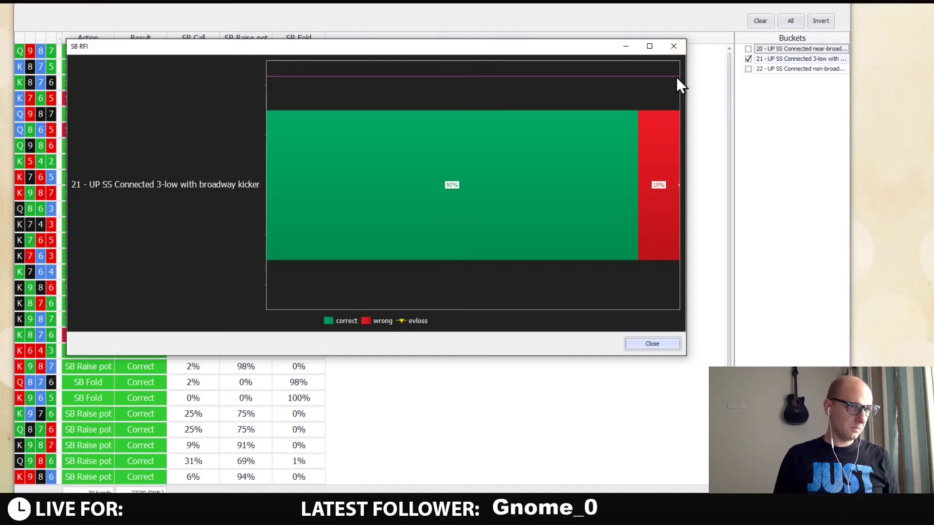
pyautogui.click(676, 51)
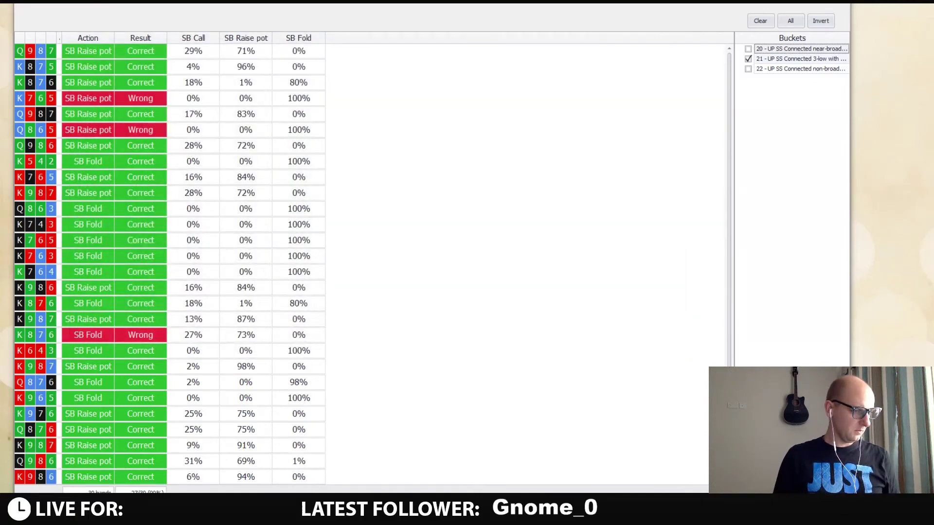
# Retrain the wrongly answered hands, folding K765 and Q865 and raising pot with K876, and close the results chart.
pyautogui.press('Return')
pyautogui.moveTo(337, 152); pyautogui.dragTo(343, 108)
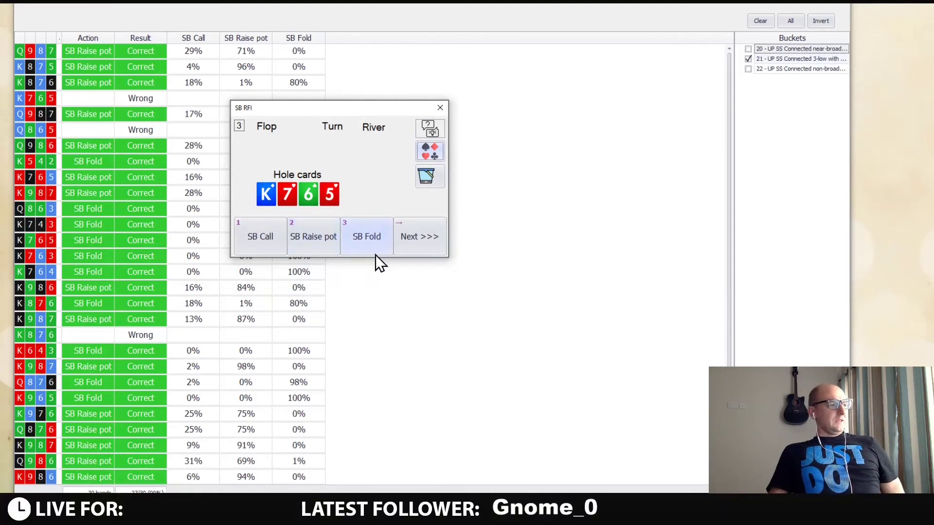
pyautogui.click(364, 238)
pyautogui.click(417, 239)
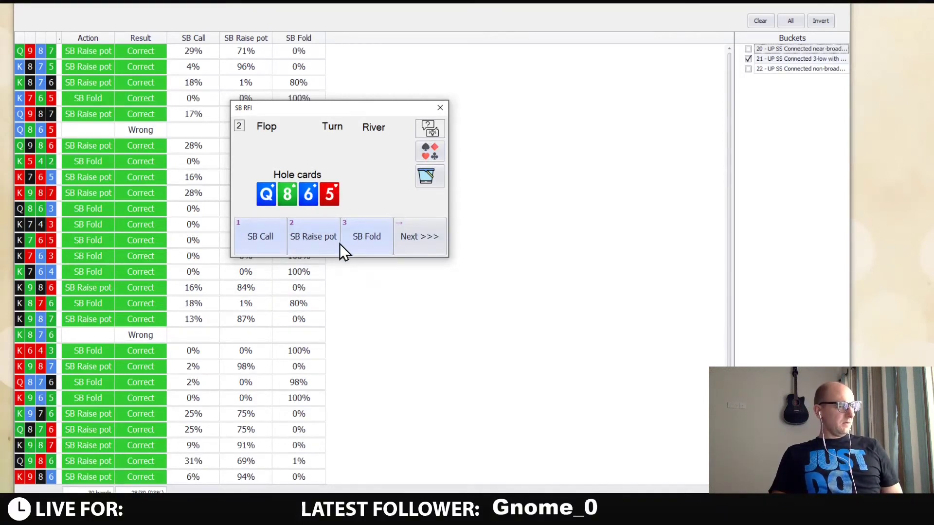
pyautogui.click(367, 240)
pyautogui.click(413, 237)
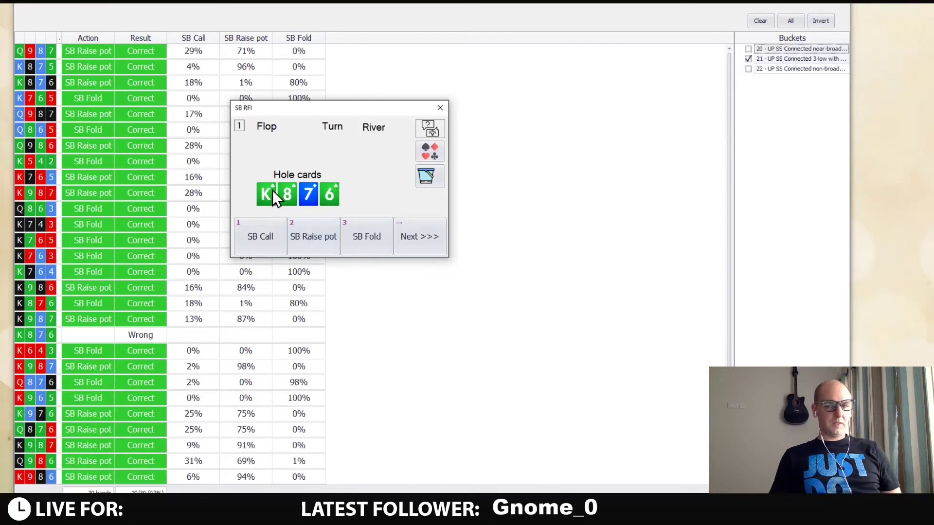
pyautogui.click(310, 237)
pyautogui.click(418, 236)
pyautogui.click(674, 47)
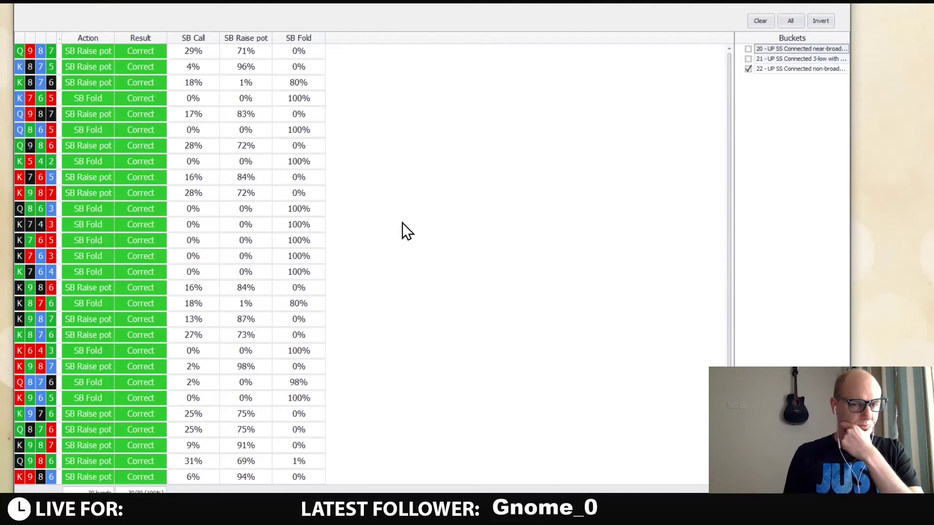
# Start a new 30-hand drill from bucket 22, single-suited connected non-broadway, and reposition the quiz window over the hand list.
pyautogui.press('Return')
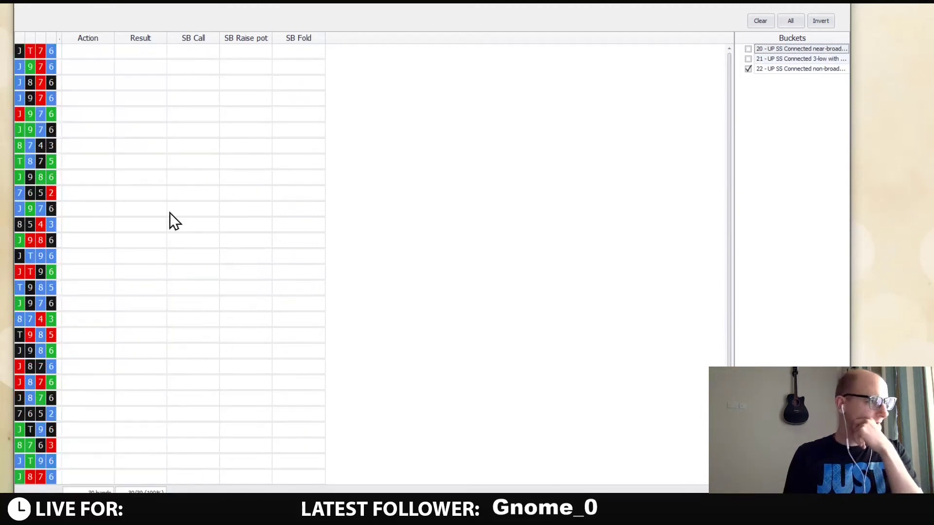
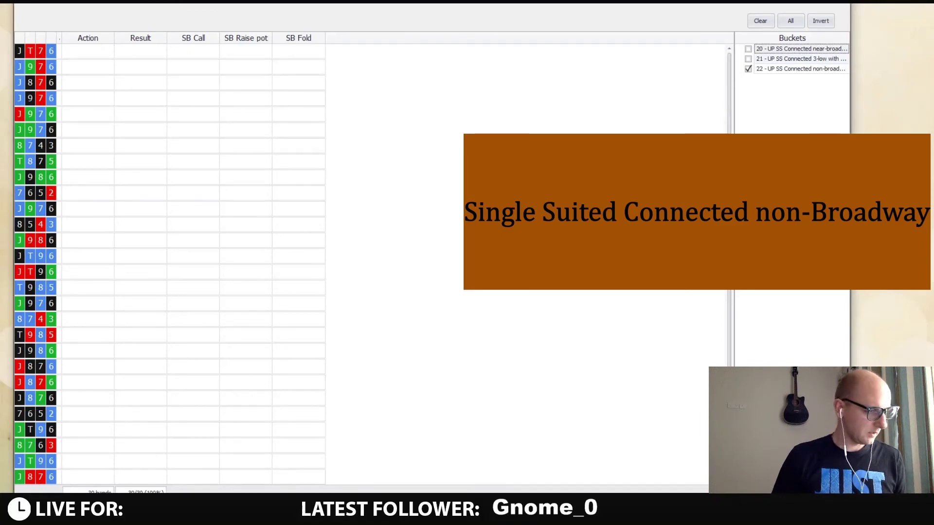
pyautogui.press('space')
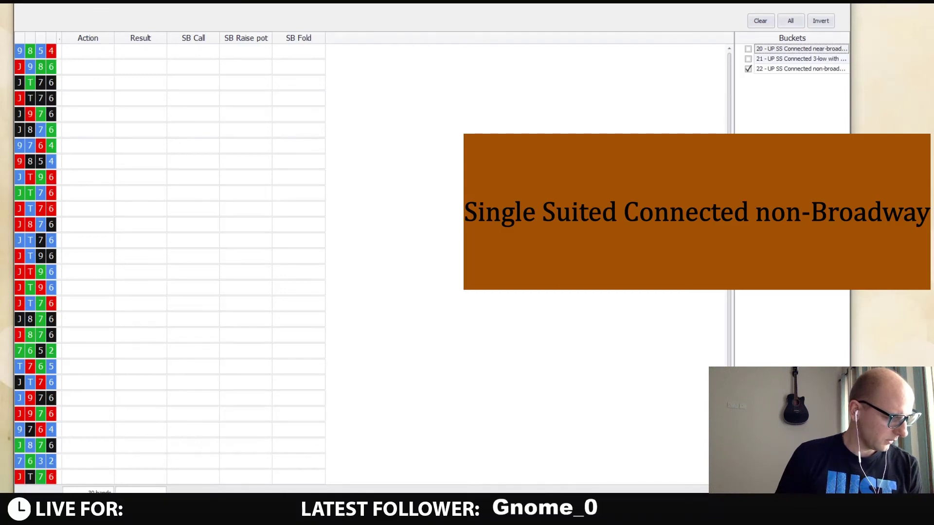
pyautogui.moveTo(318, 155); pyautogui.dragTo(283, 94)
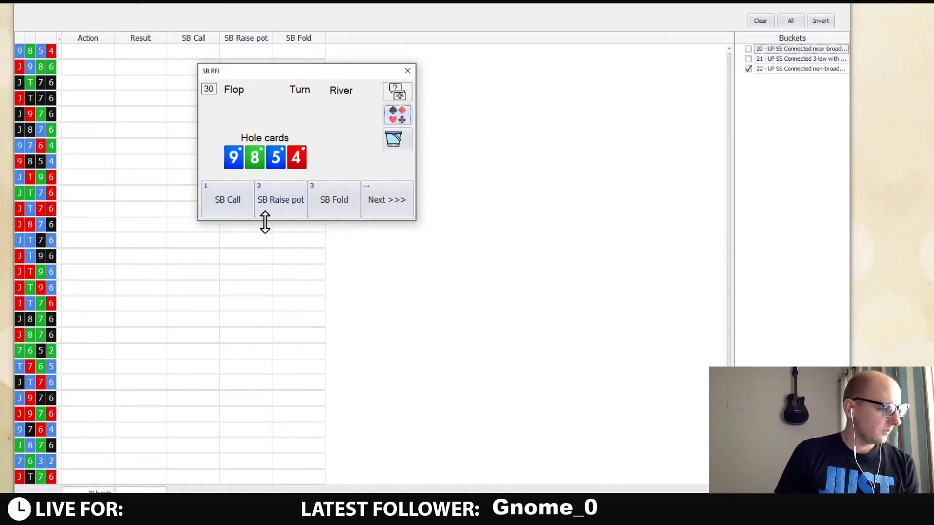
# Show the SB RFI action chart in BucketsTool, examine bucket 22's call, raise and fold frequencies, and minimize the chart.
pyautogui.moveTo(334, 511)
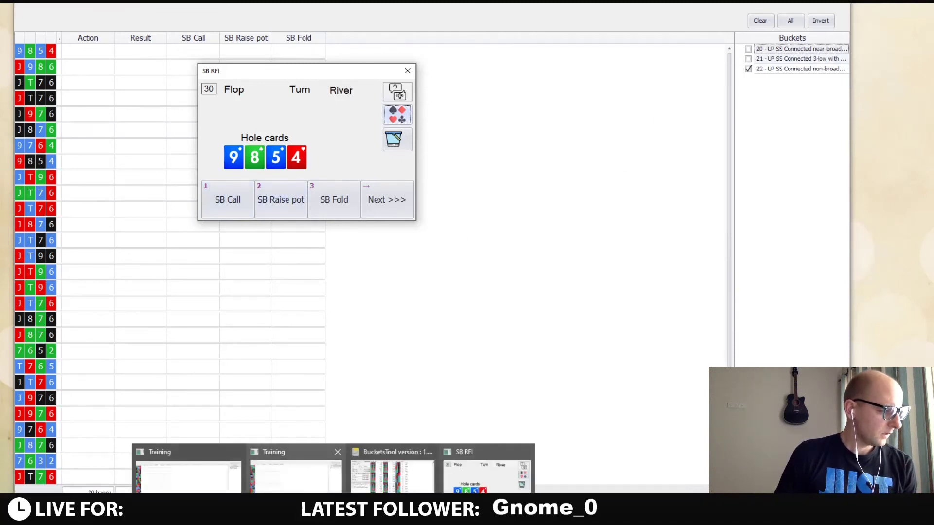
pyautogui.moveTo(188, 470)
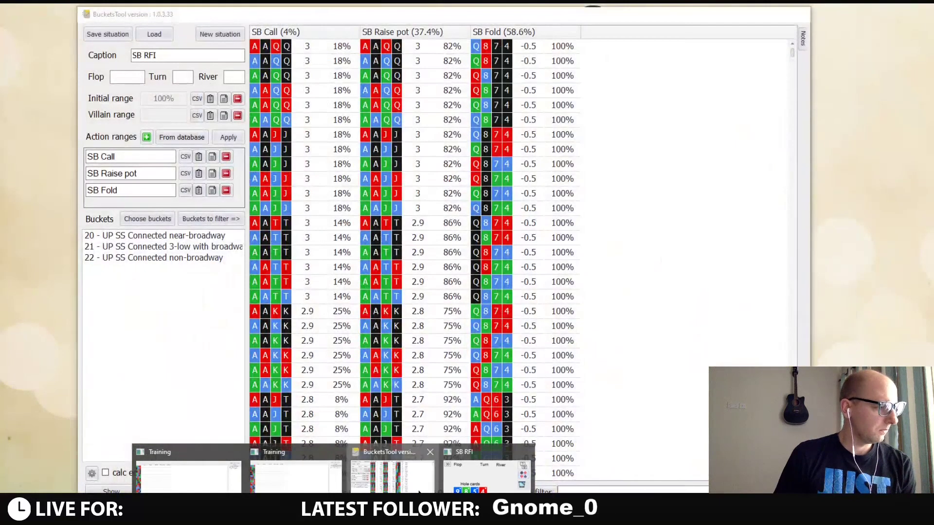
pyautogui.click(419, 493)
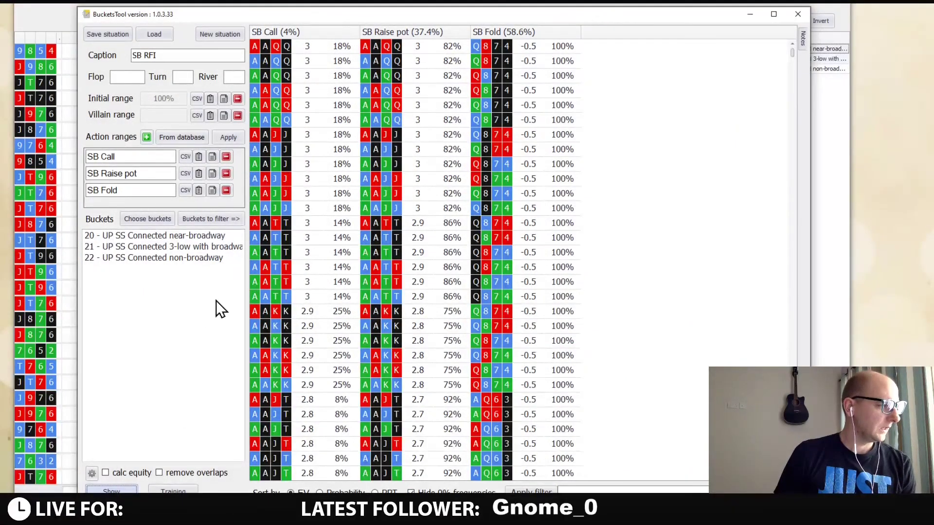
pyautogui.click(112, 490)
pyautogui.moveTo(545, 274)
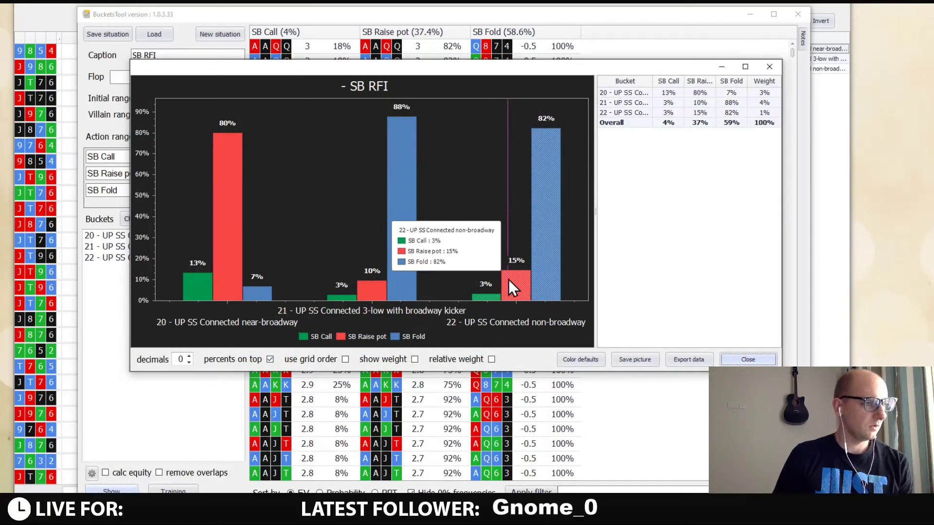
pyautogui.click(723, 69)
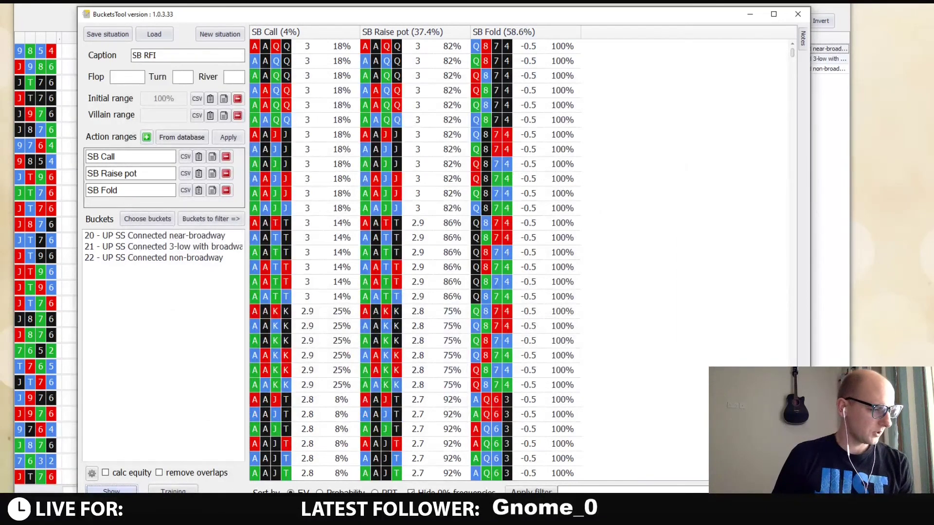
# Close the minimized SB RFI chart window and return to the bucket 22 quiz in front of its training hand list.
pyautogui.moveTo(333, 516)
pyautogui.click(429, 475)
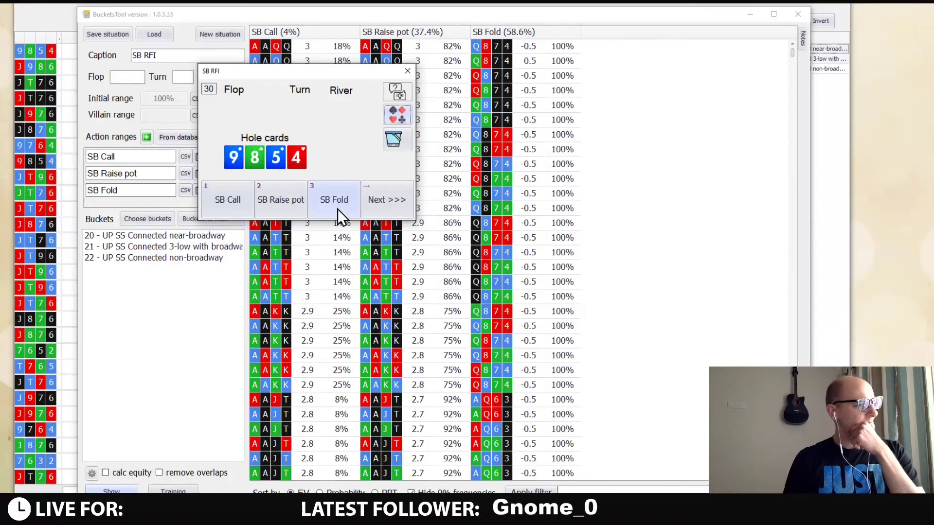
pyautogui.click(333, 515)
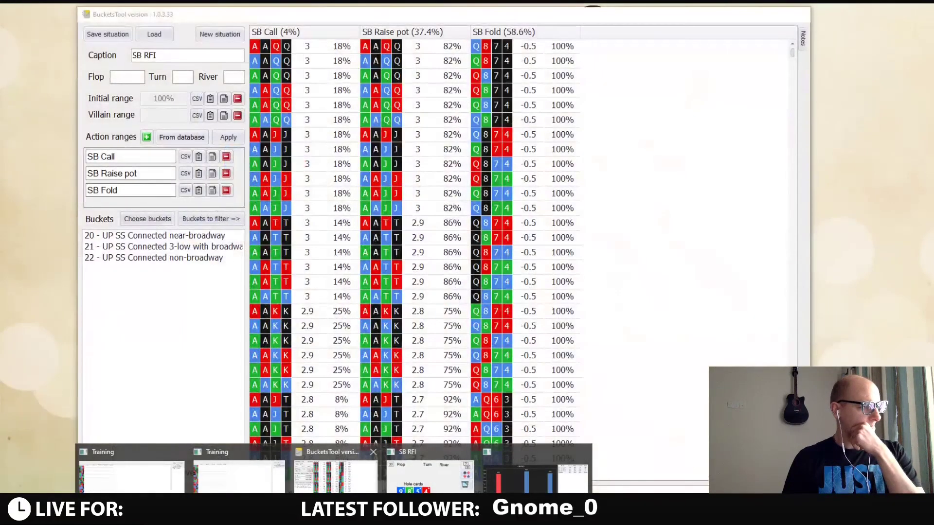
pyautogui.moveTo(535, 477)
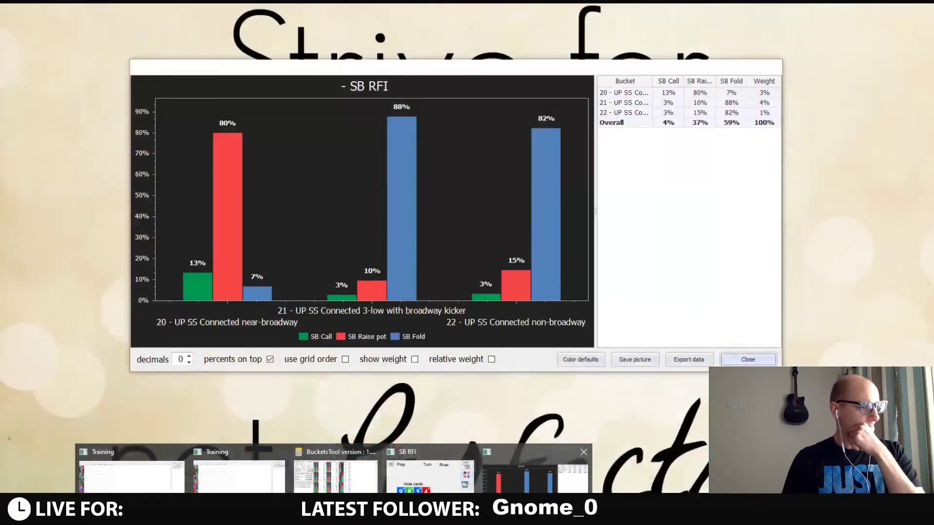
pyautogui.click(583, 453)
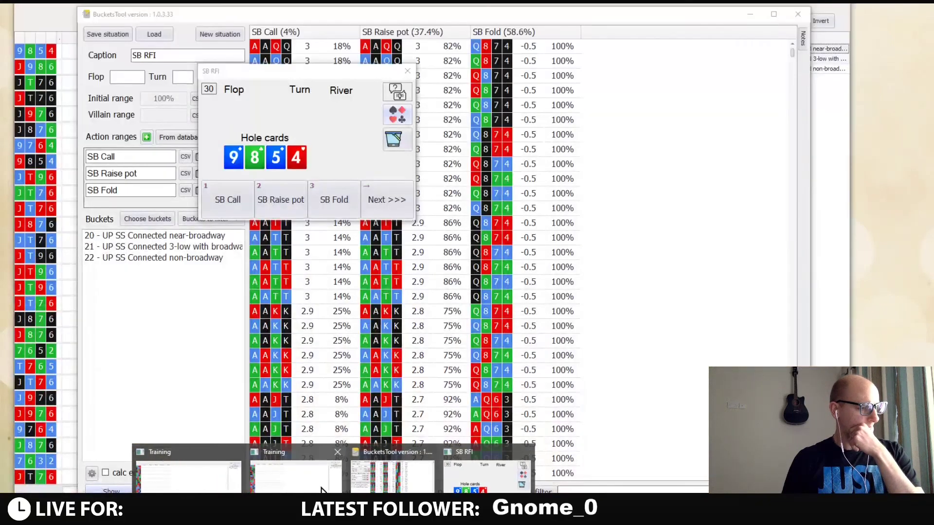
pyautogui.moveTo(321, 489)
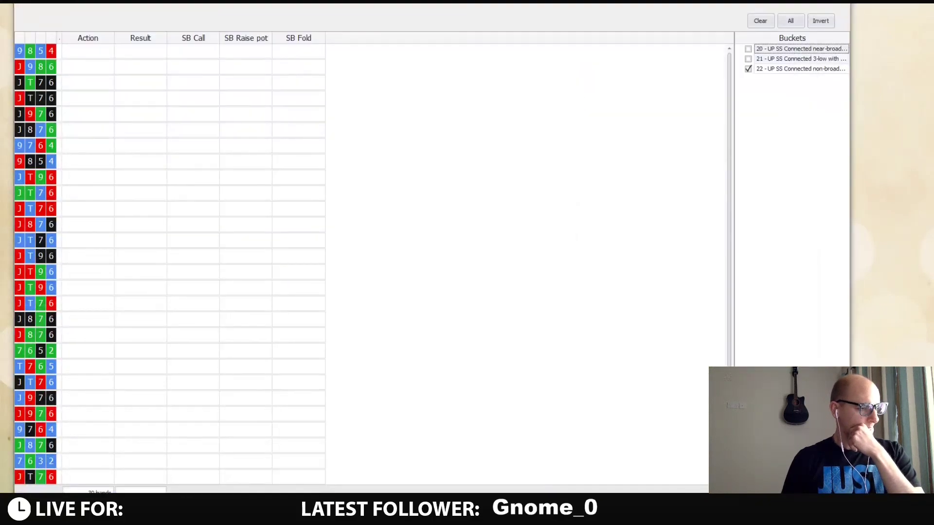
pyautogui.click(487, 475)
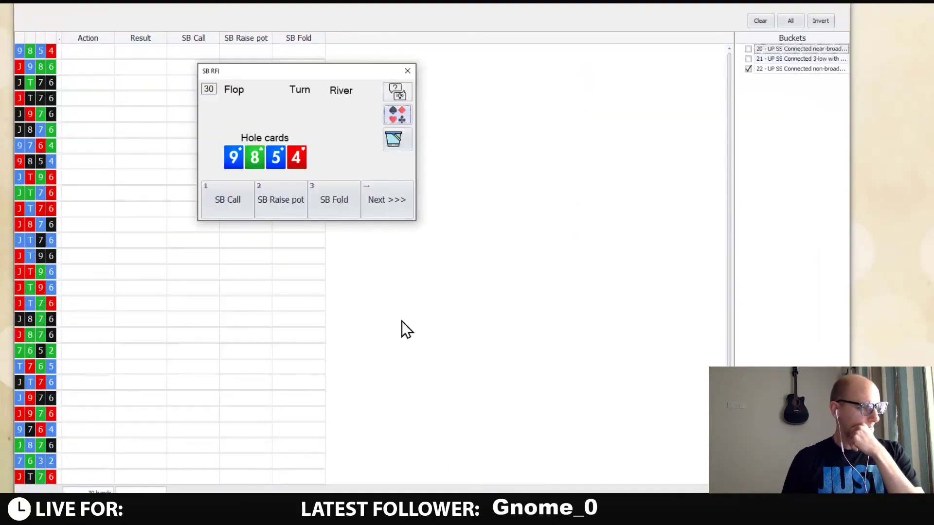
# Answer the first three bucket 22 hands: fold 9854, raise pot with J986, and fold the three-spade JT76.
pyautogui.click(328, 200)
pyautogui.click(394, 209)
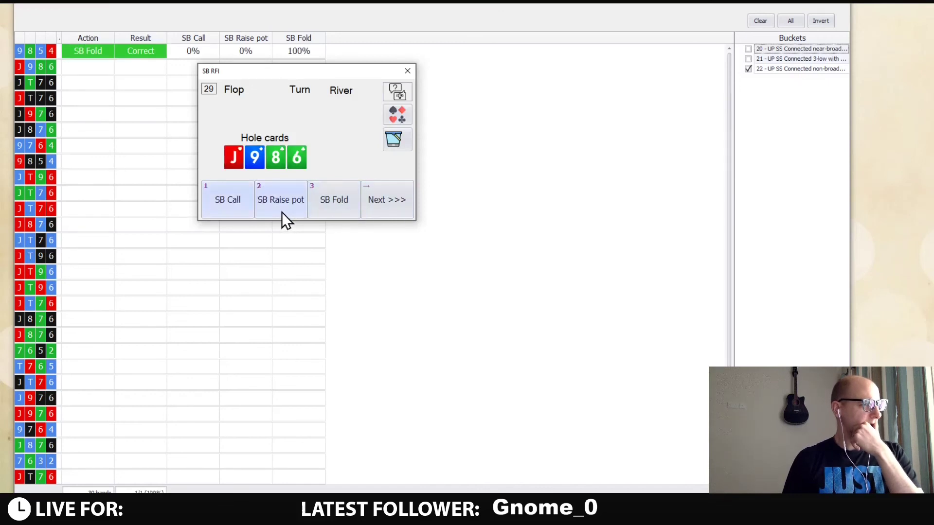
pyautogui.click(267, 200)
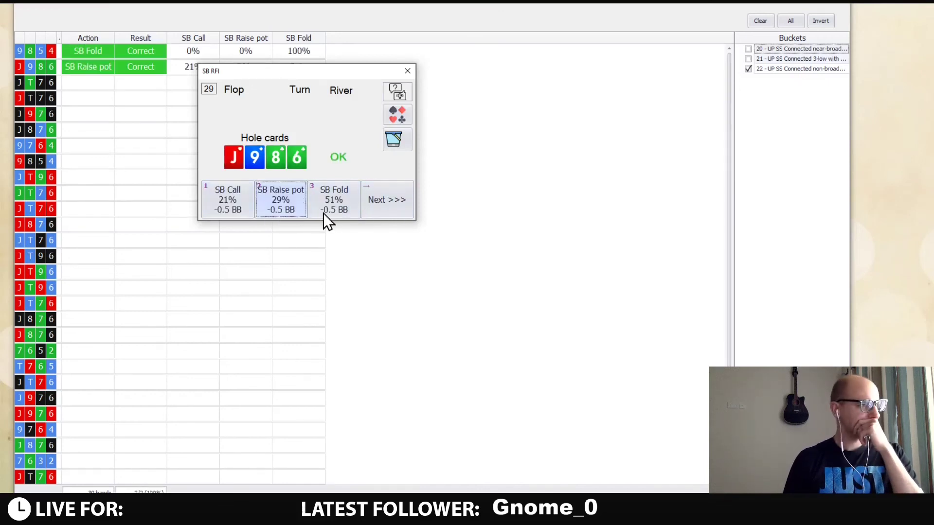
pyautogui.press('Right')
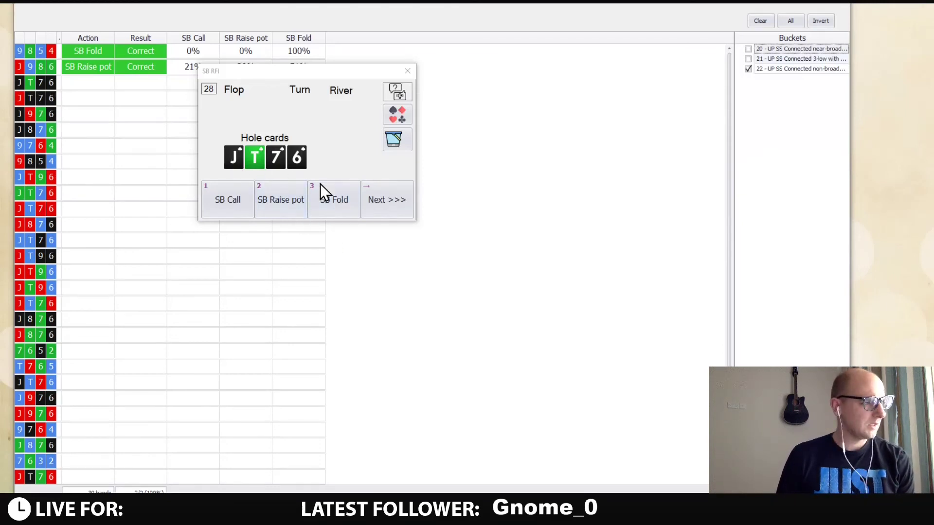
pyautogui.click(322, 203)
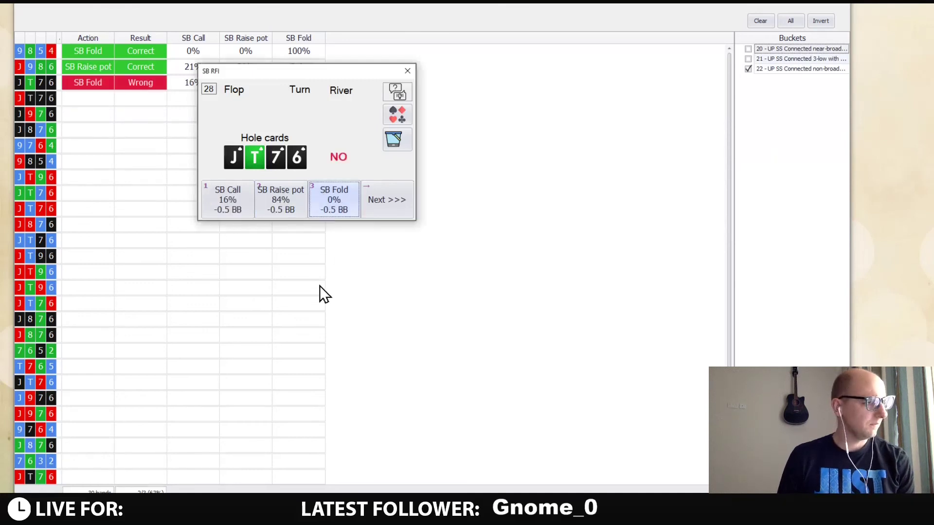
pyautogui.click(385, 199)
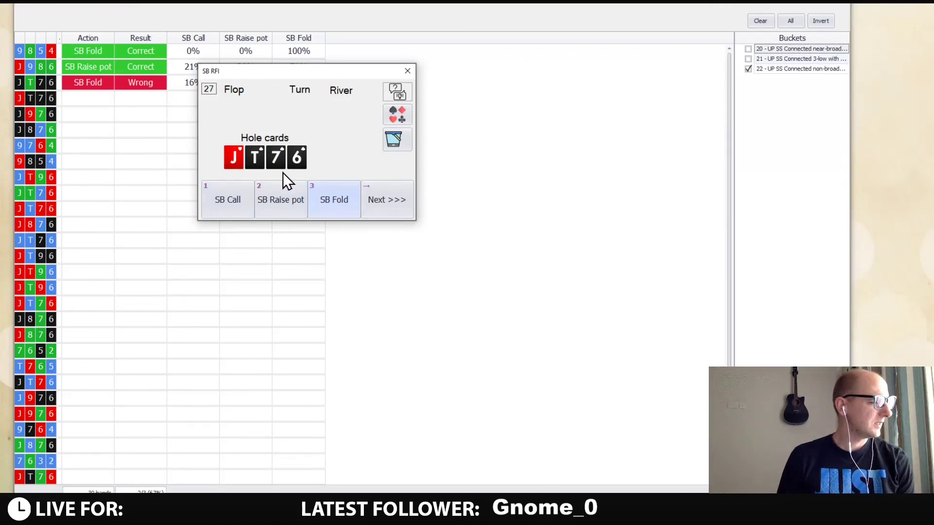
# Raise pot with the next three quiz hands, JT76, J976 and J876.
pyautogui.click(280, 204)
pyautogui.press('Right')
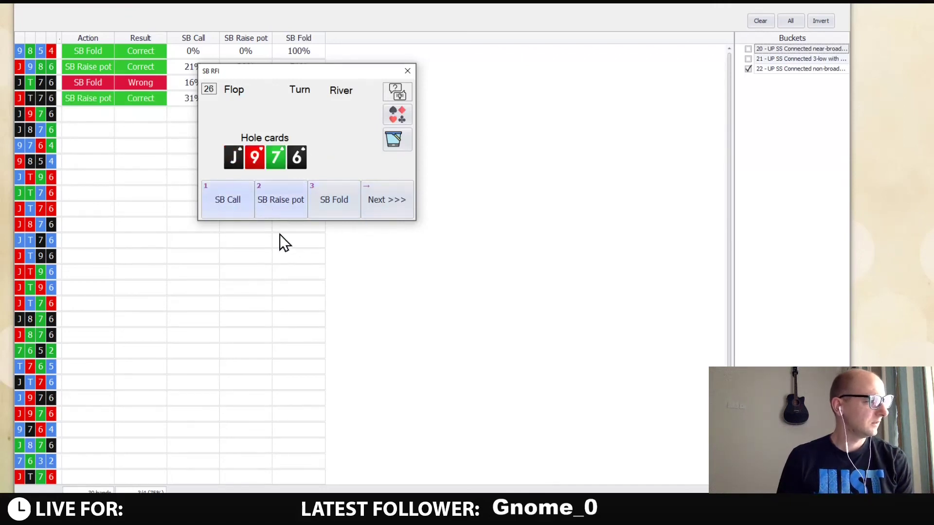
pyautogui.click(273, 205)
pyautogui.click(376, 209)
pyautogui.click(276, 206)
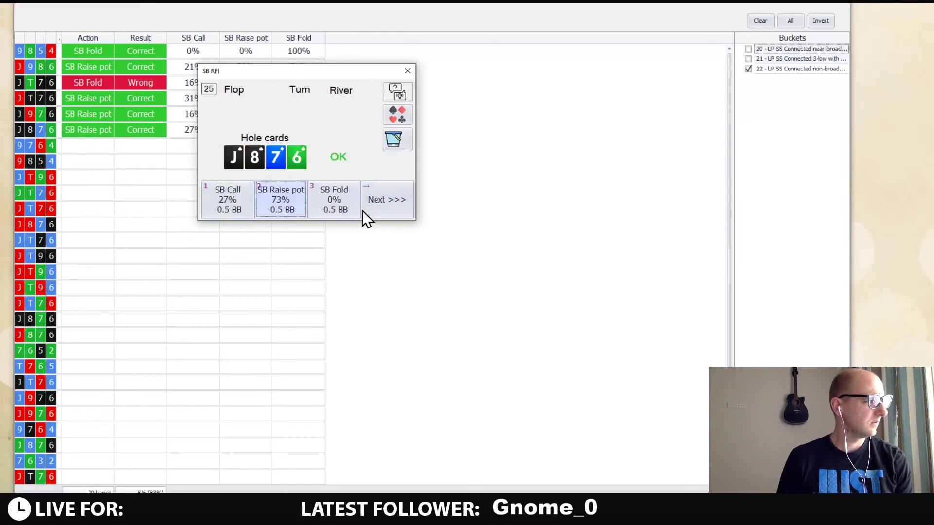
pyautogui.click(364, 213)
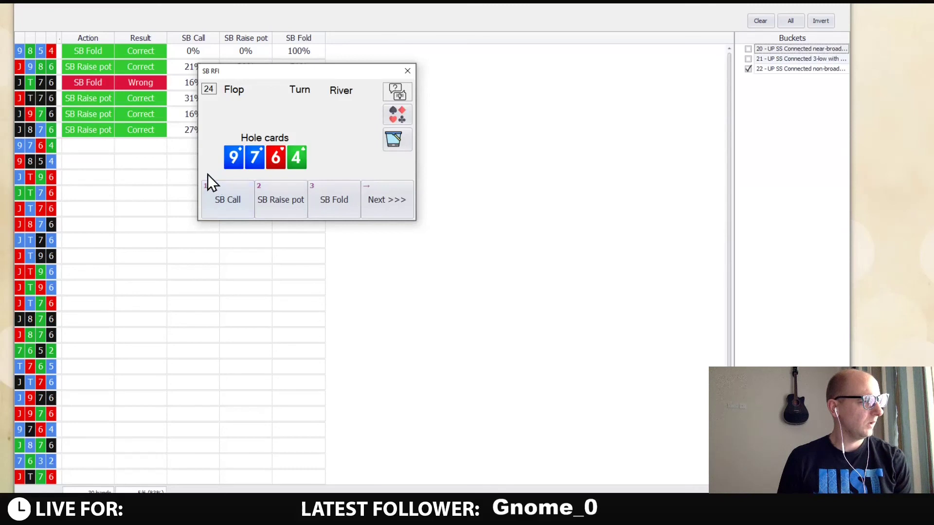
# Fold 9764 and 9854, and raise pot with JT96.
pyautogui.click(327, 201)
pyautogui.click(377, 197)
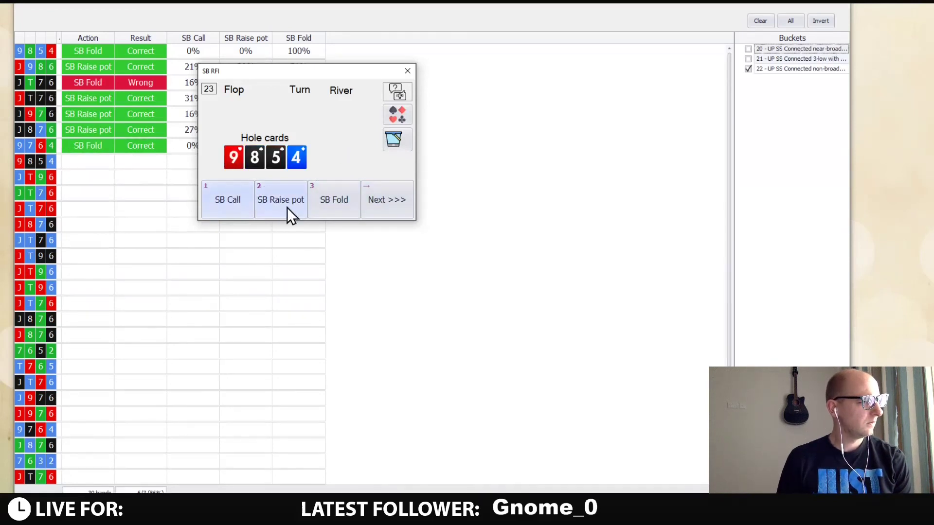
pyautogui.click(340, 210)
pyautogui.press('Right')
pyautogui.click(279, 209)
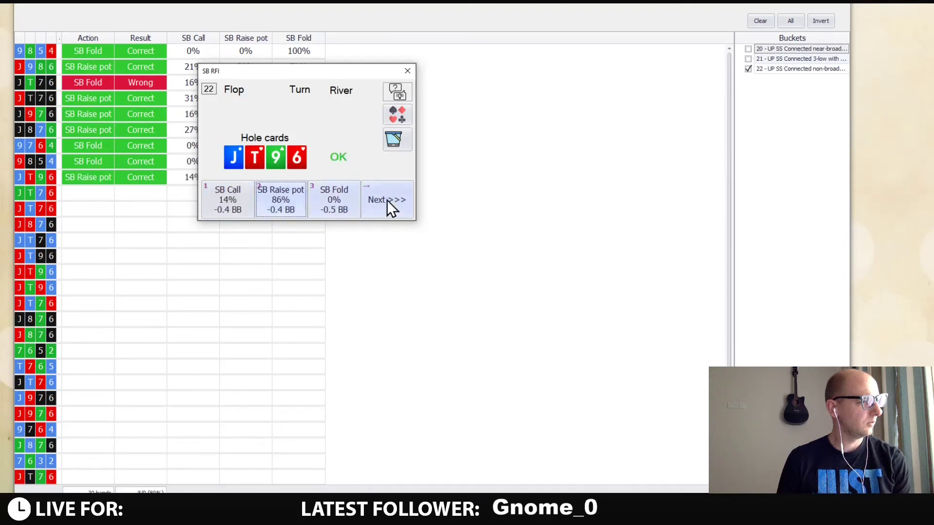
pyautogui.click(386, 200)
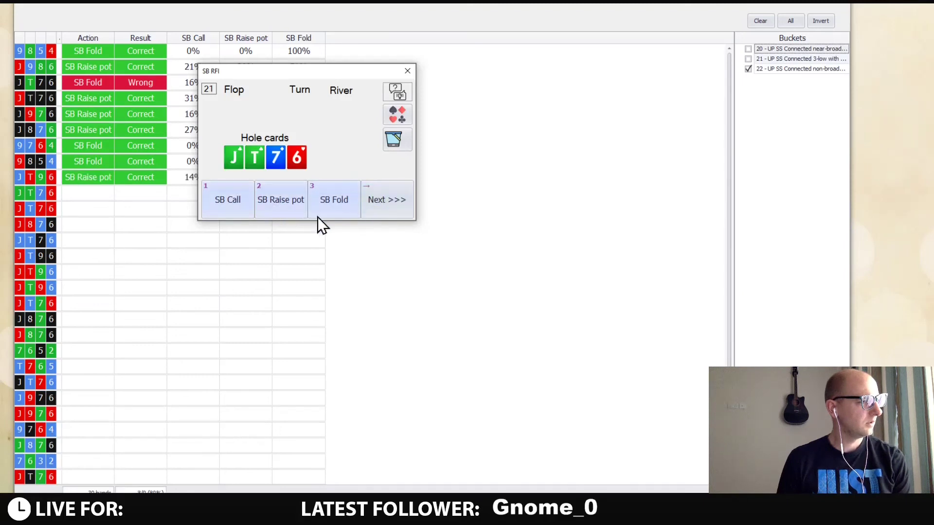
# Raise pot with the club-suited JT76, fold the three-heart JT76, and shift the quiz window off the frequency columns to review the answers.
pyautogui.click(277, 198)
pyautogui.click(405, 201)
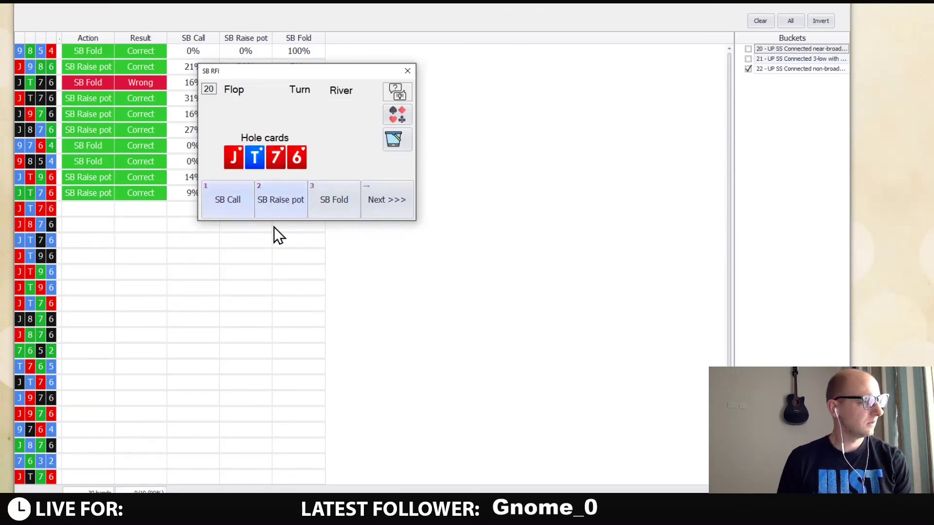
pyautogui.click(336, 201)
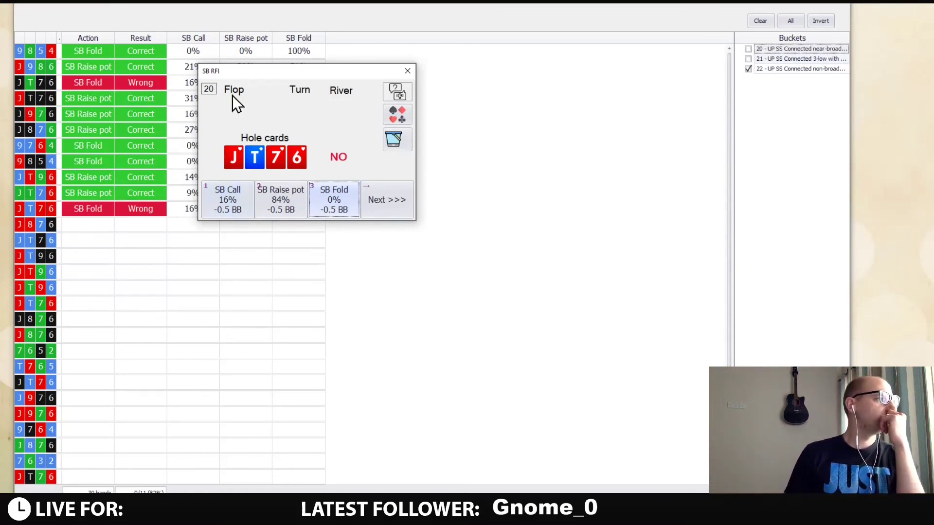
pyautogui.moveTo(268, 78); pyautogui.dragTo(316, 160)
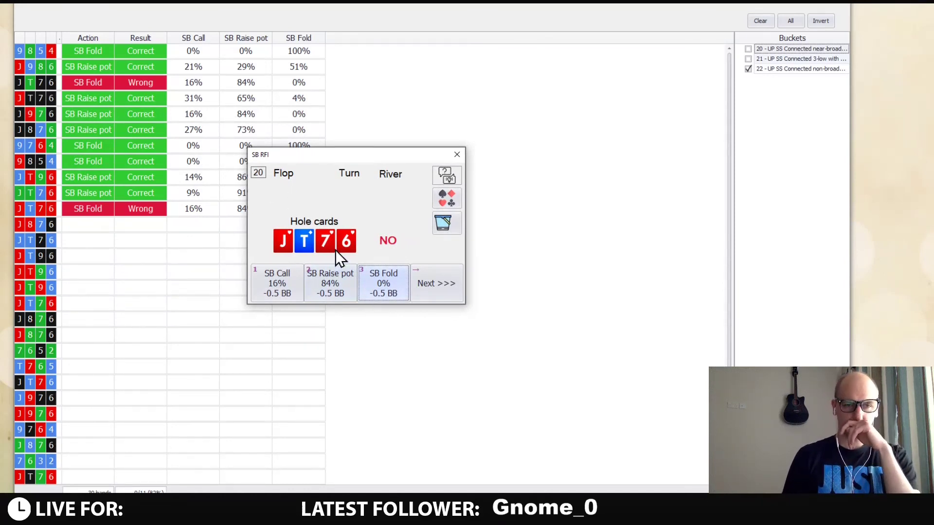
pyautogui.click(439, 283)
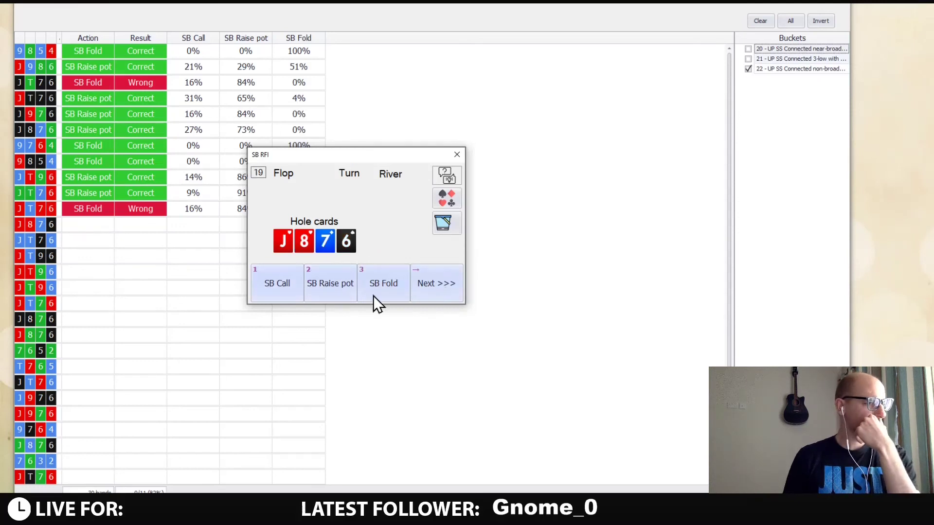
# Raise pot with J876, the three-diamond JT76, and the spade-suited JT96.
pyautogui.click(320, 287)
pyautogui.click(431, 287)
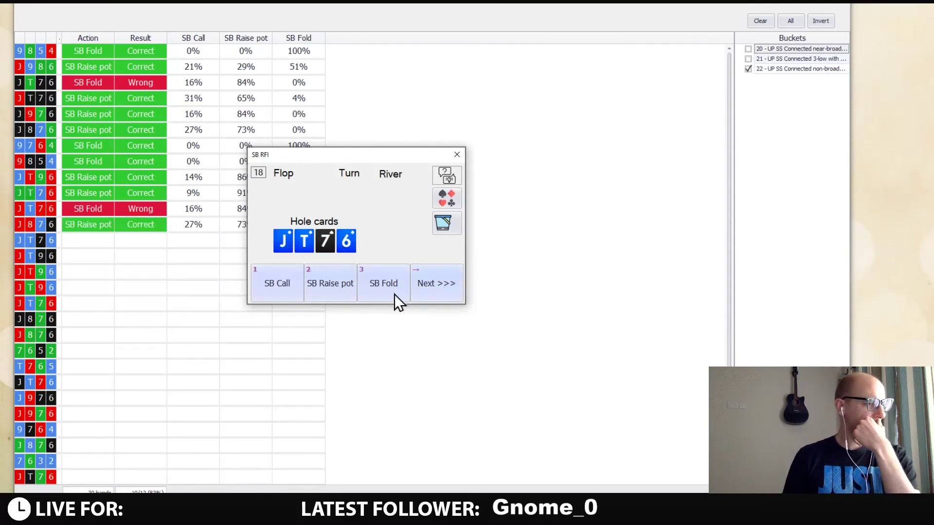
pyautogui.click(329, 280)
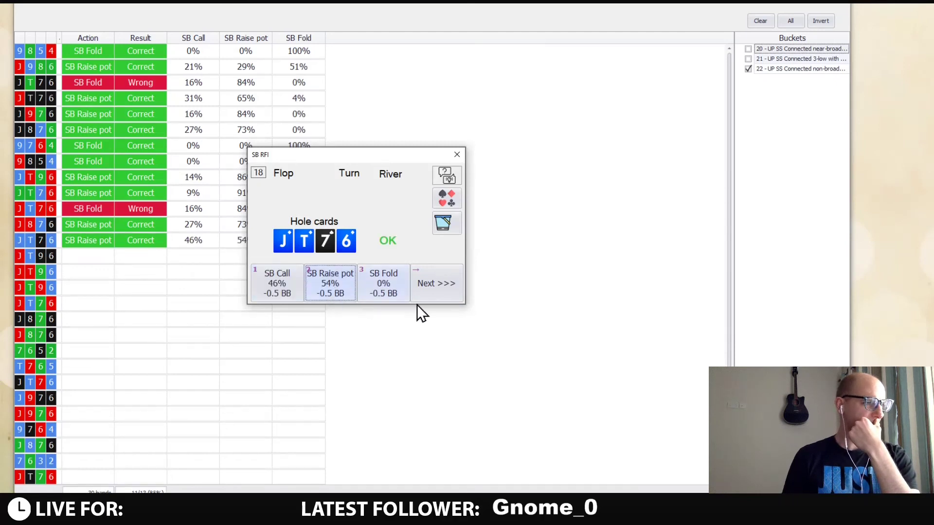
pyautogui.click(428, 284)
pyautogui.click(322, 283)
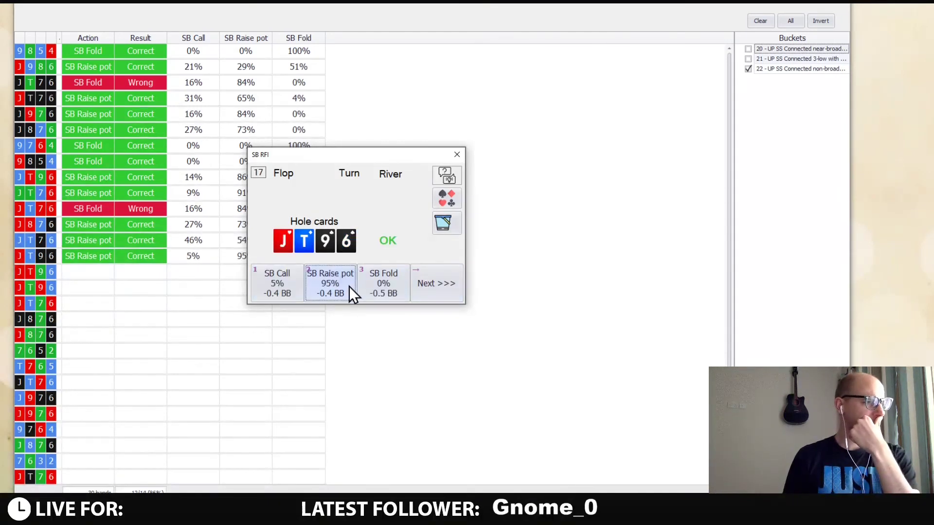
pyautogui.click(418, 285)
# Raise pot with two more JT96 hands and the heart-suited JT76.
pyautogui.click(329, 287)
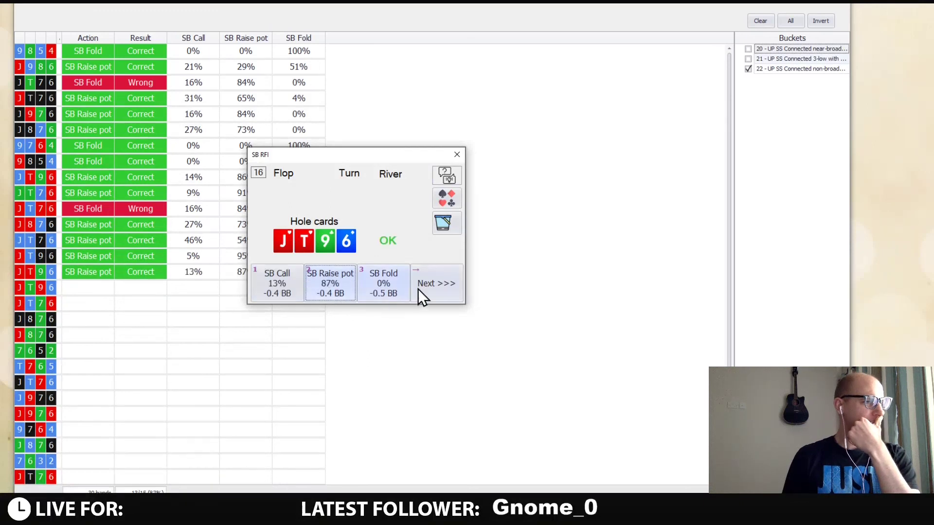
pyautogui.click(418, 287)
pyautogui.click(323, 289)
pyautogui.click(431, 285)
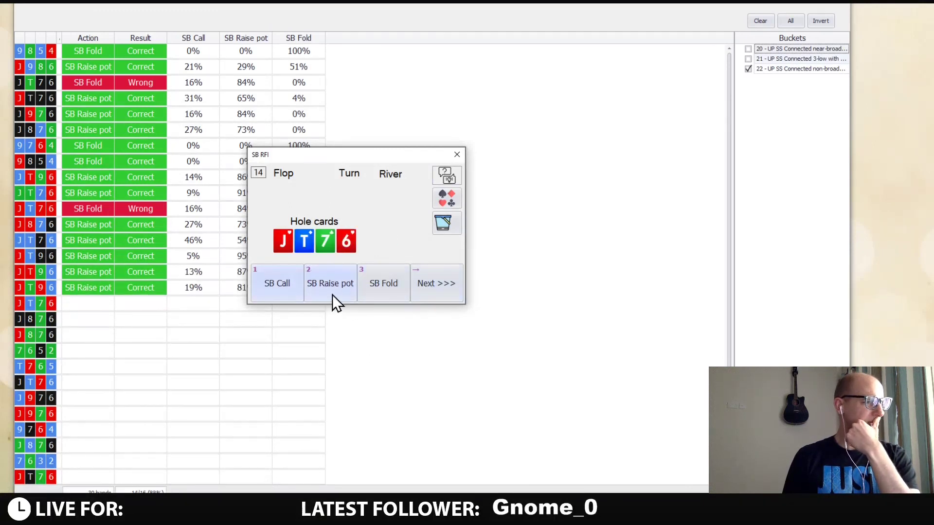
pyautogui.click(332, 286)
pyautogui.click(430, 291)
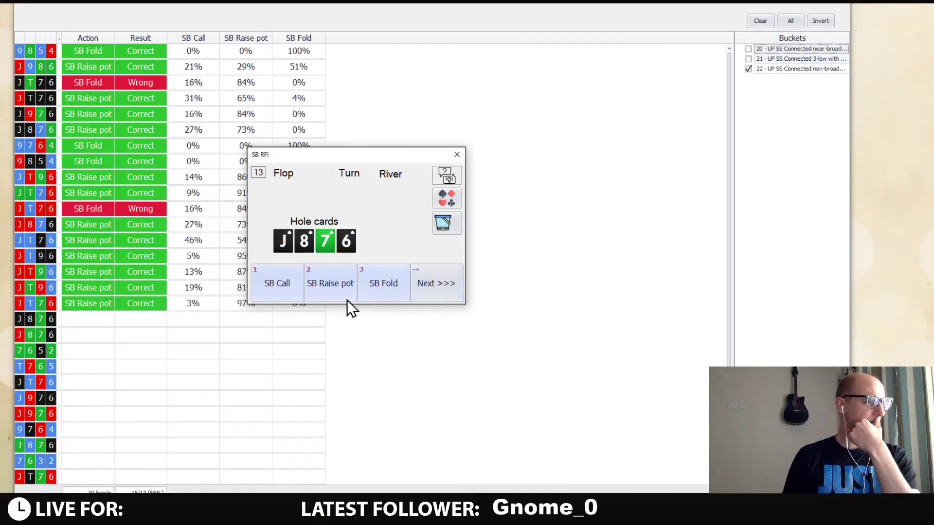
# Answer raise pot for both the three-spade J876 and the club-suited J876.
pyautogui.click(324, 285)
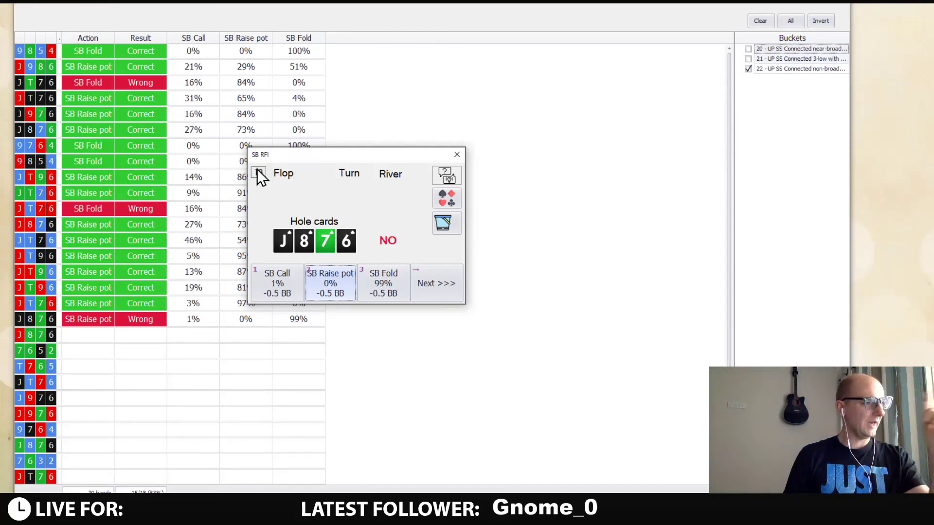
pyautogui.click(430, 292)
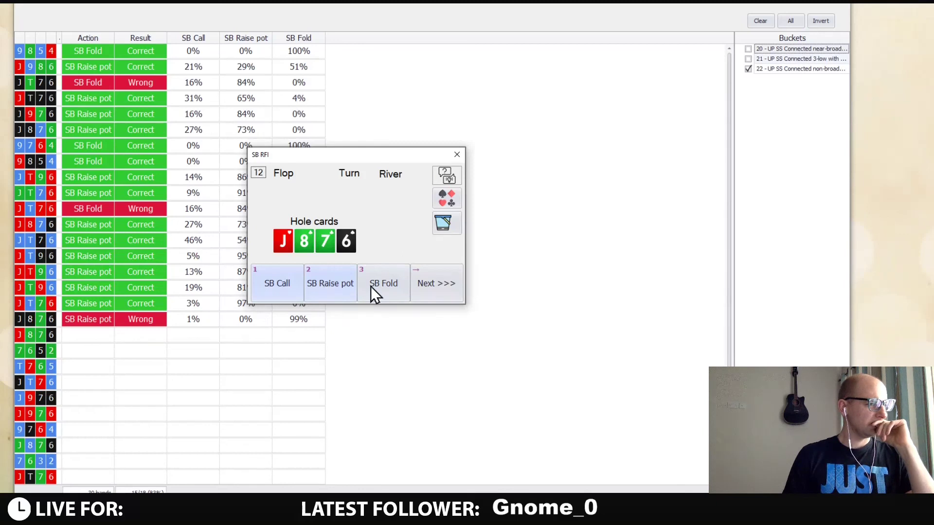
pyautogui.click(332, 284)
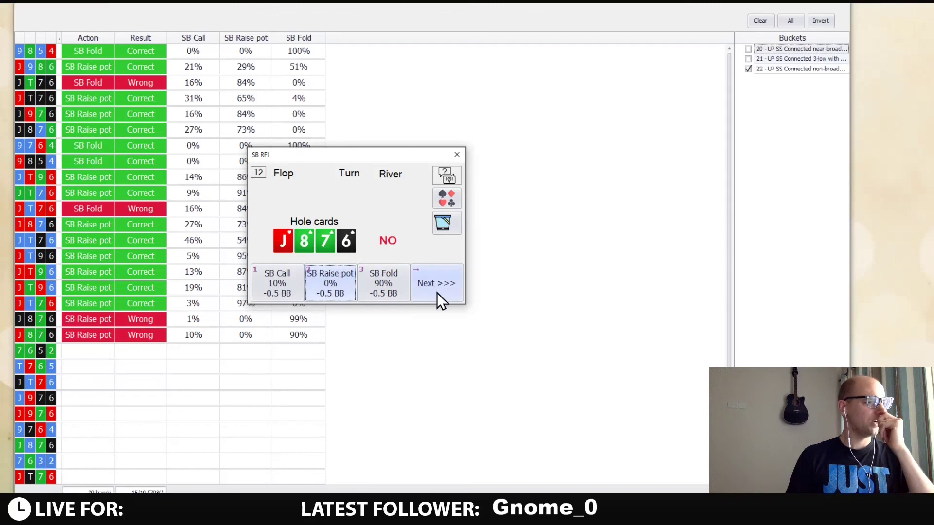
pyautogui.click(430, 282)
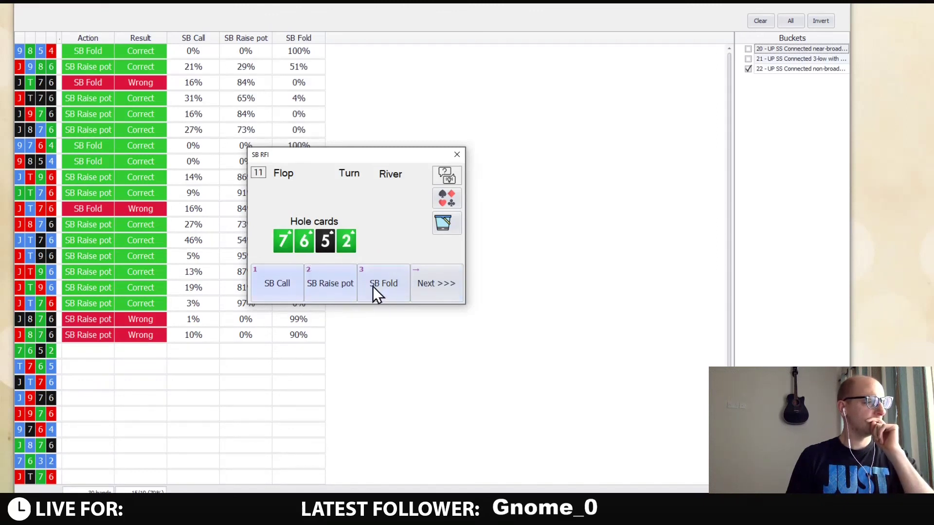
# Fold 7652 and T765, and raise pot with the diamond-suited JT76.
pyautogui.click(373, 287)
pyautogui.click(430, 286)
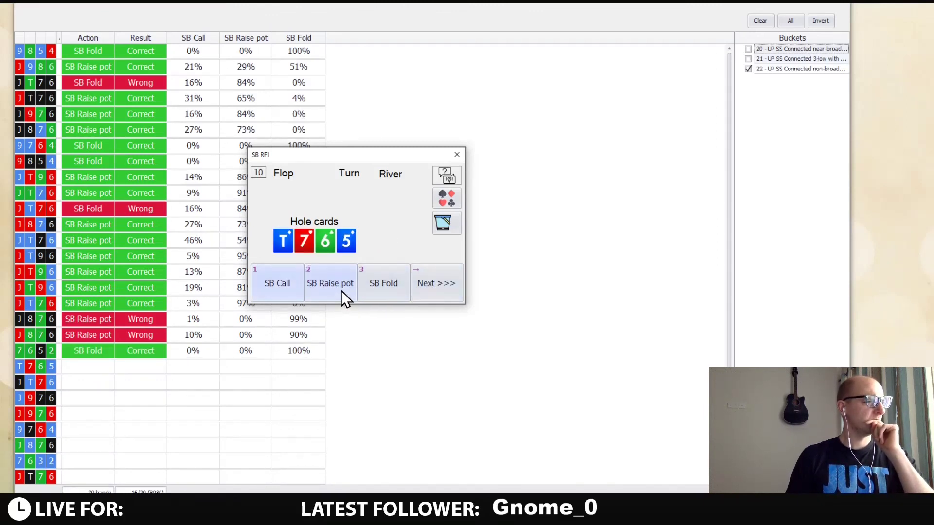
pyautogui.click(384, 285)
pyautogui.click(434, 289)
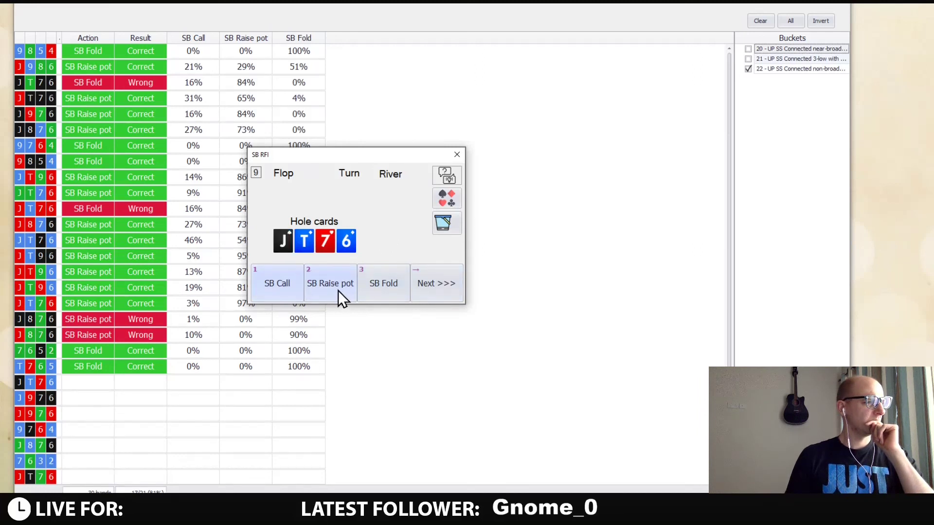
pyautogui.click(332, 287)
pyautogui.click(426, 289)
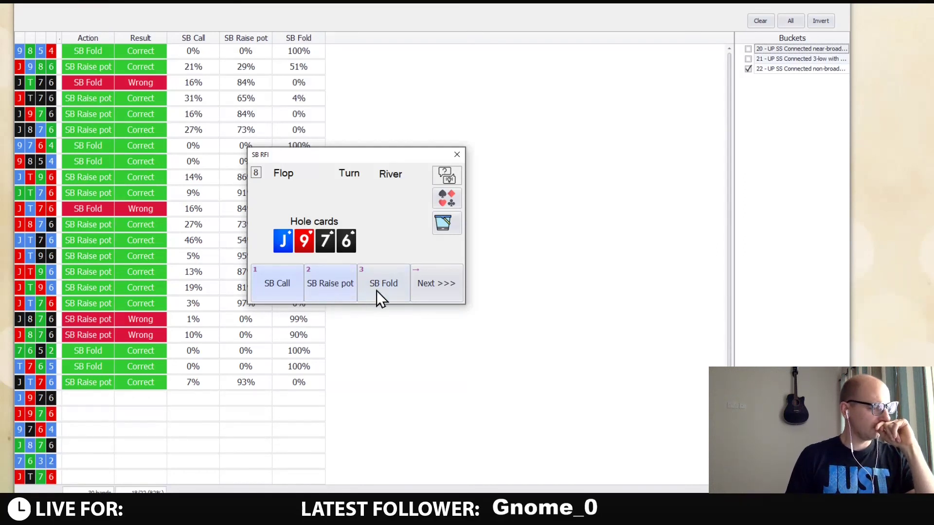
# Raise pot with the spade-suited J976, and fold the three-heart J976 and the diamond-suited 9764.
pyautogui.click(329, 287)
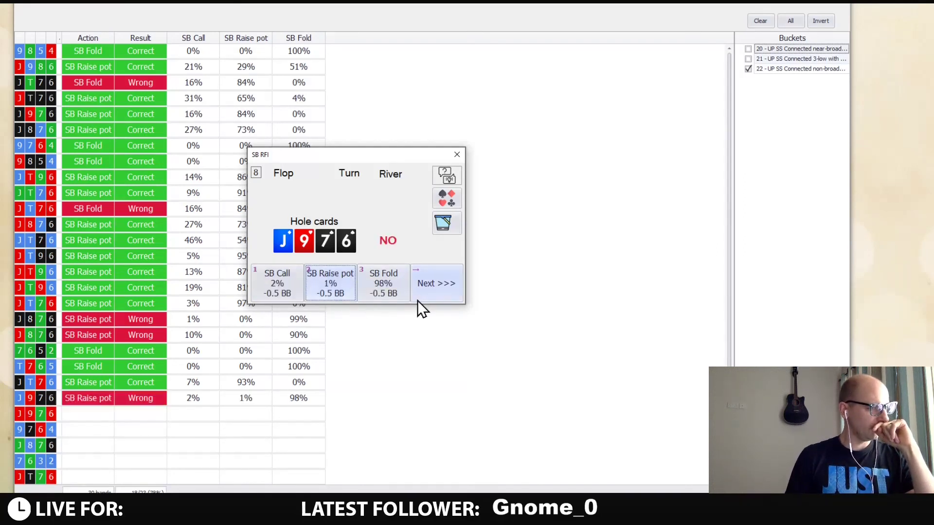
pyautogui.click(438, 279)
pyautogui.click(364, 288)
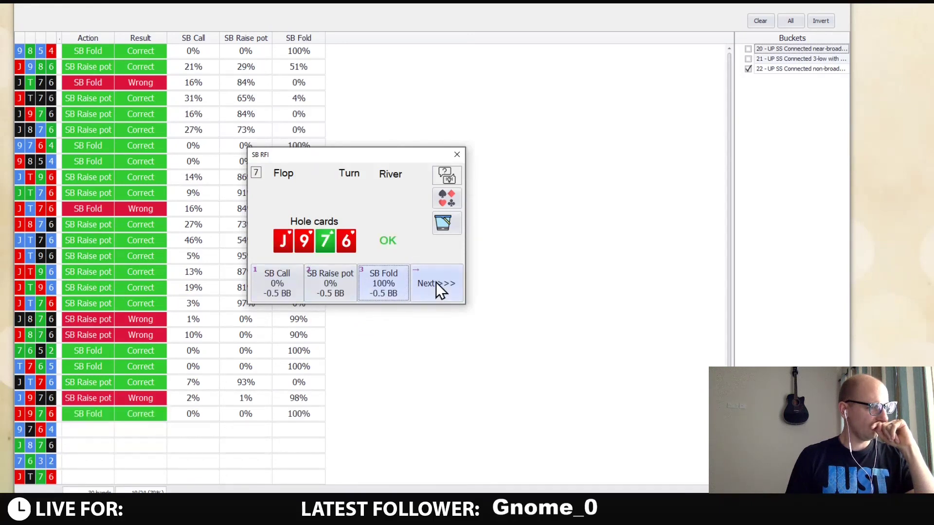
pyautogui.click(436, 283)
pyautogui.click(383, 285)
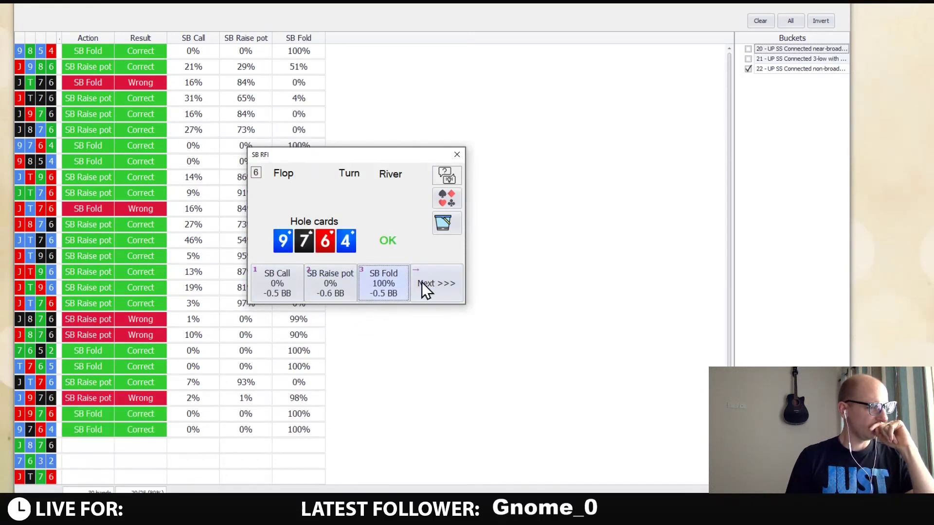
pyautogui.click(422, 283)
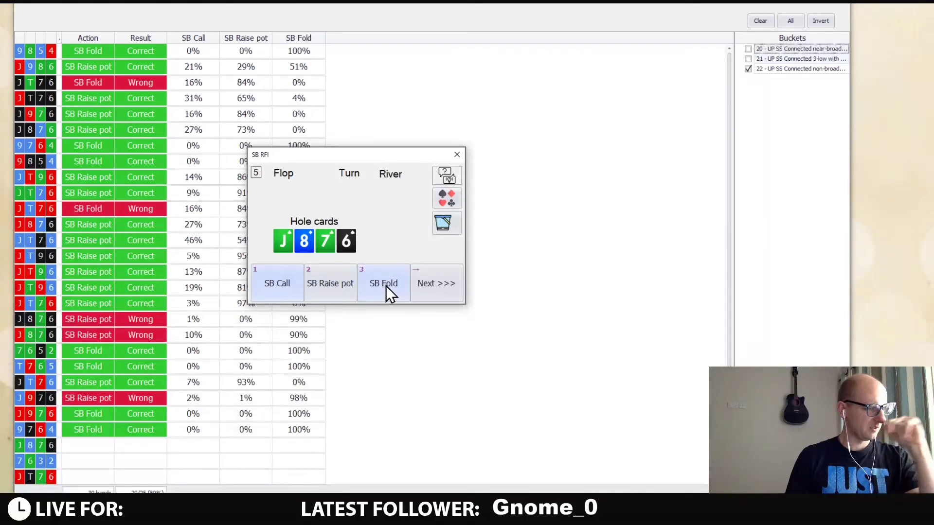
# Fold the club-suited J876 and the three-diamond 7632, and advance to the following hand.
pyautogui.click(386, 286)
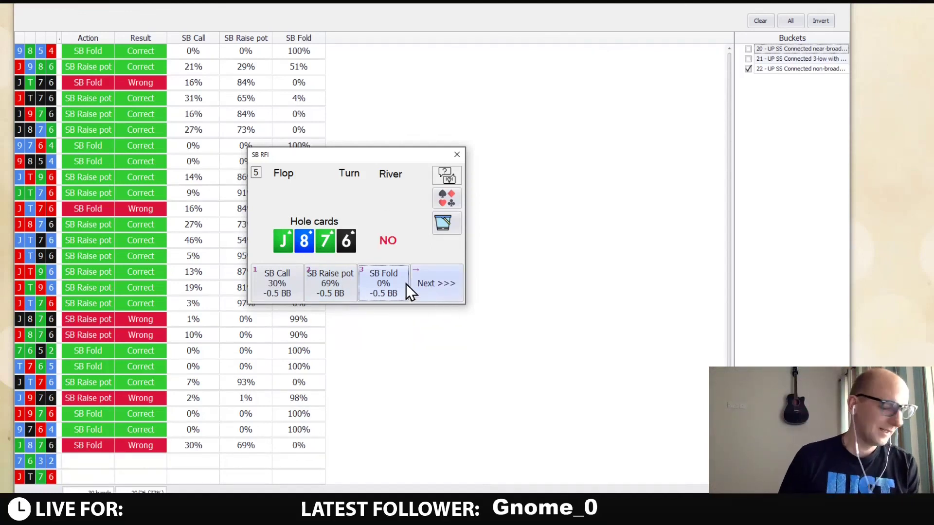
pyautogui.click(435, 298)
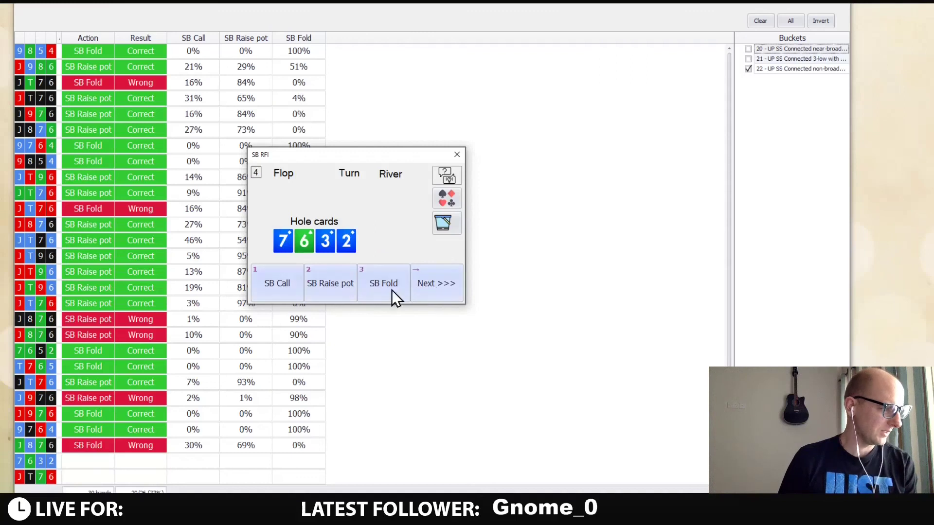
pyautogui.click(380, 286)
pyautogui.click(443, 284)
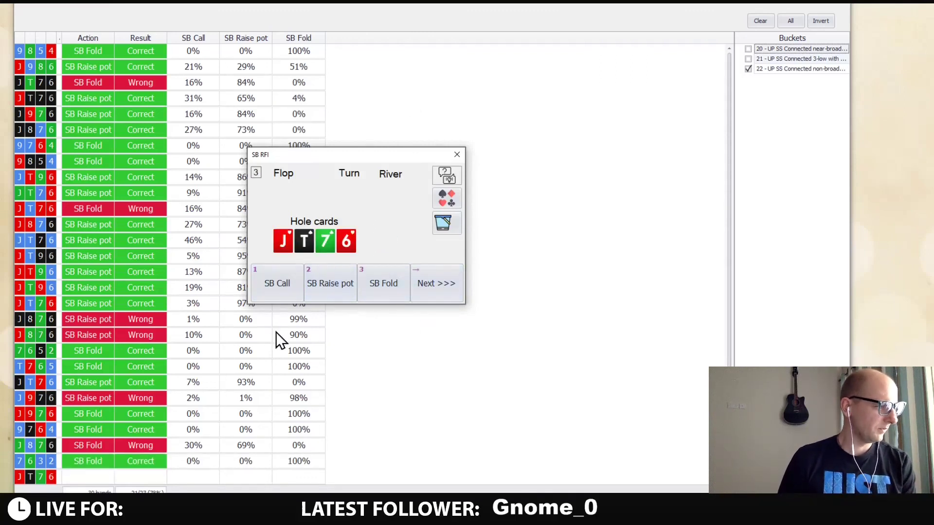
# Raise pot with the heart-suited JT76, and fold the three-club J876 and the heart-suited J986 to finish the 30 hands.
pyautogui.click(325, 287)
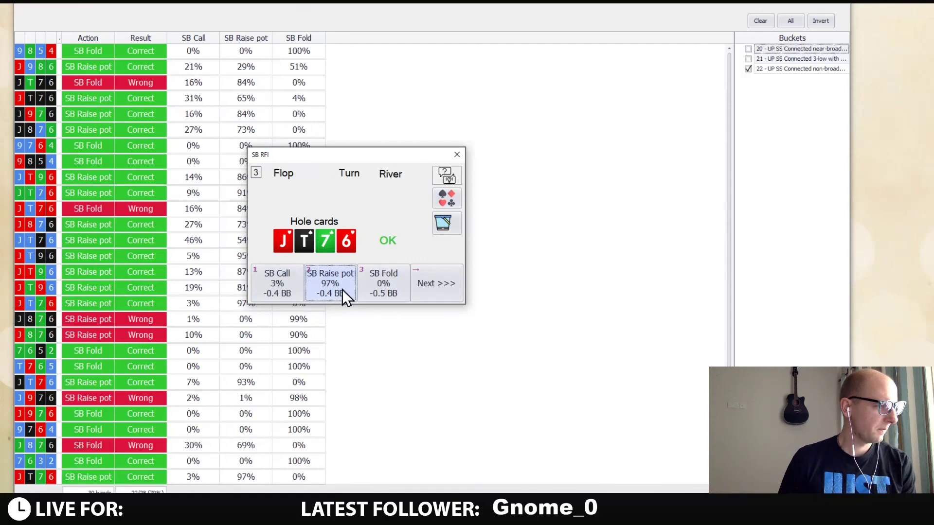
pyautogui.click(423, 293)
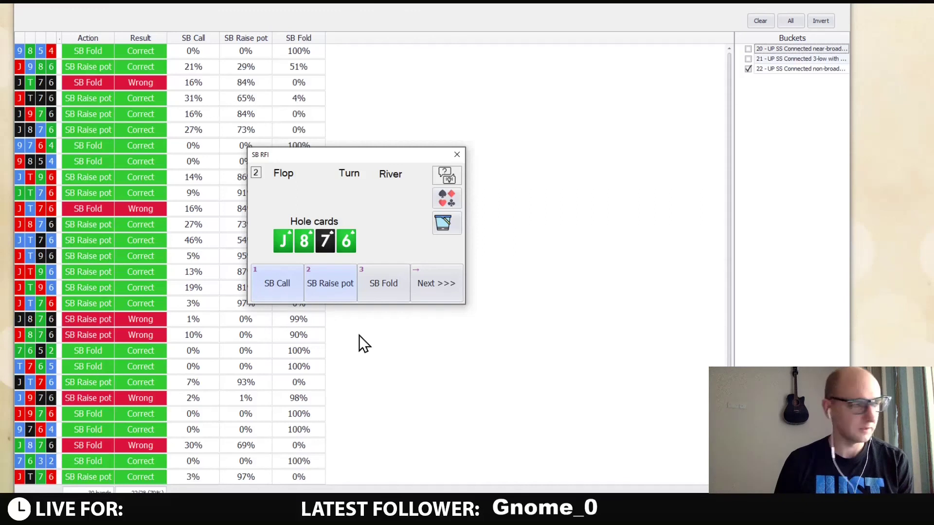
pyautogui.click(378, 283)
pyautogui.click(439, 285)
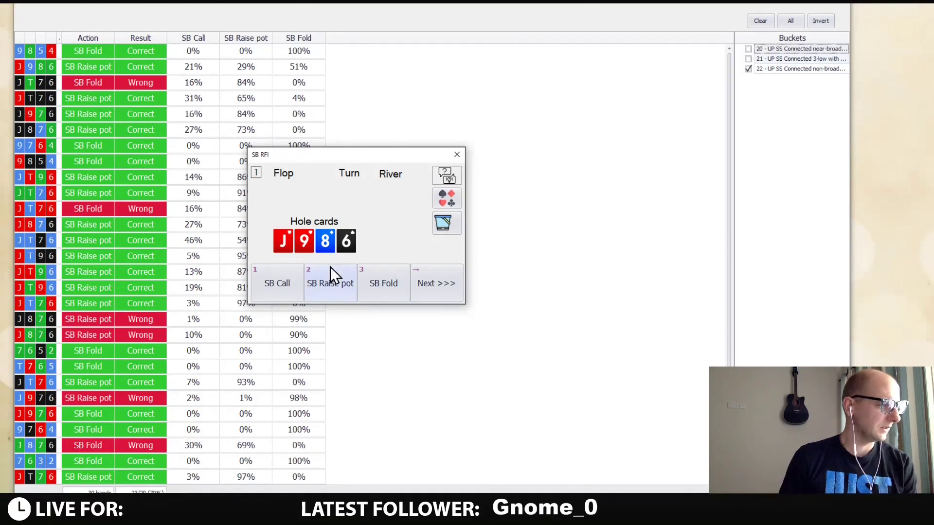
pyautogui.click(383, 292)
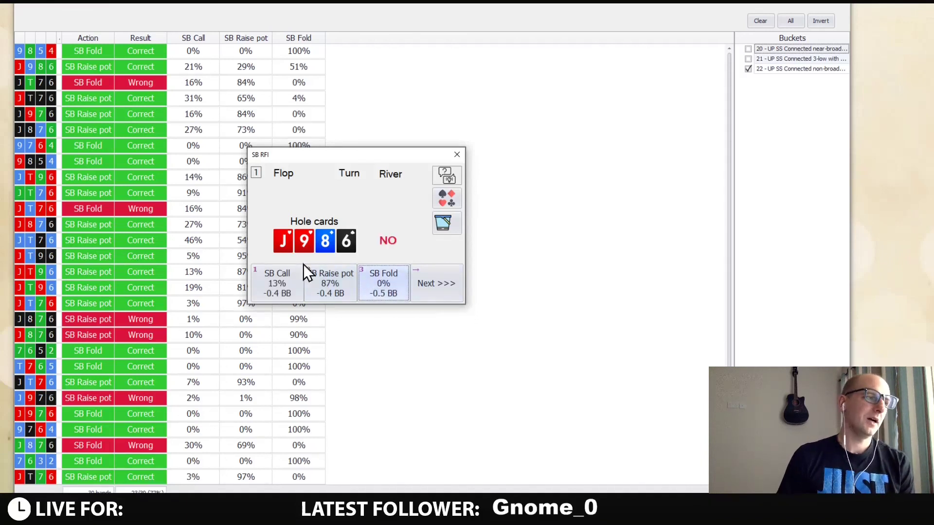
pyautogui.click(430, 285)
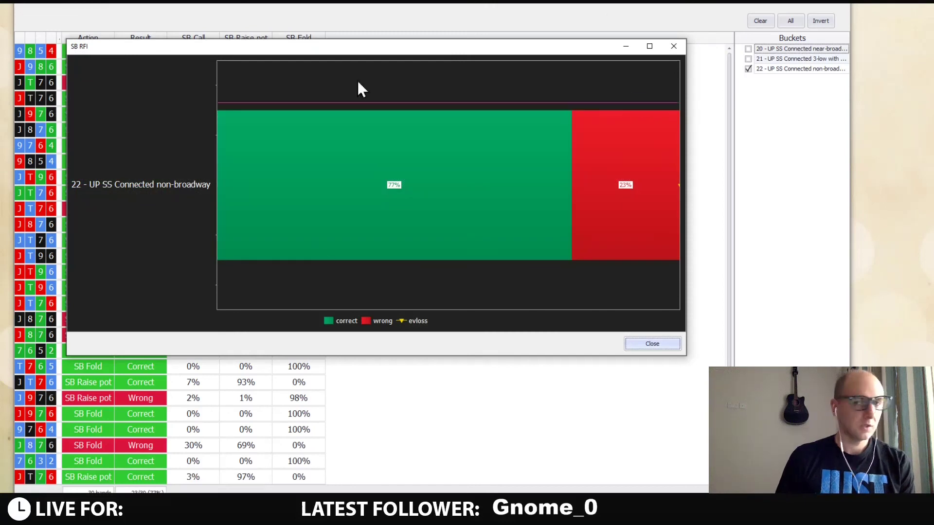
# Examine the correct and wrong shares for bucket 22 in the results chart, and close it after viewing it again.
pyautogui.moveTo(605, 169)
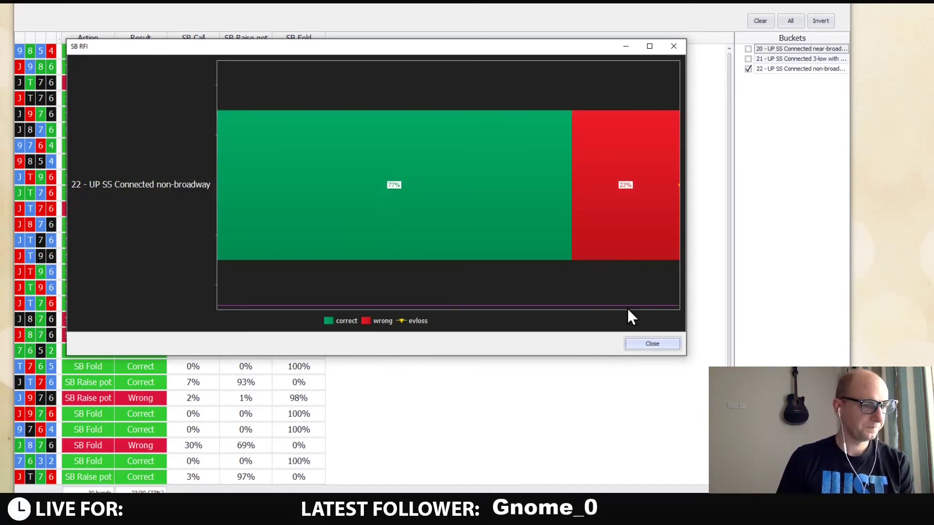
pyautogui.click(628, 343)
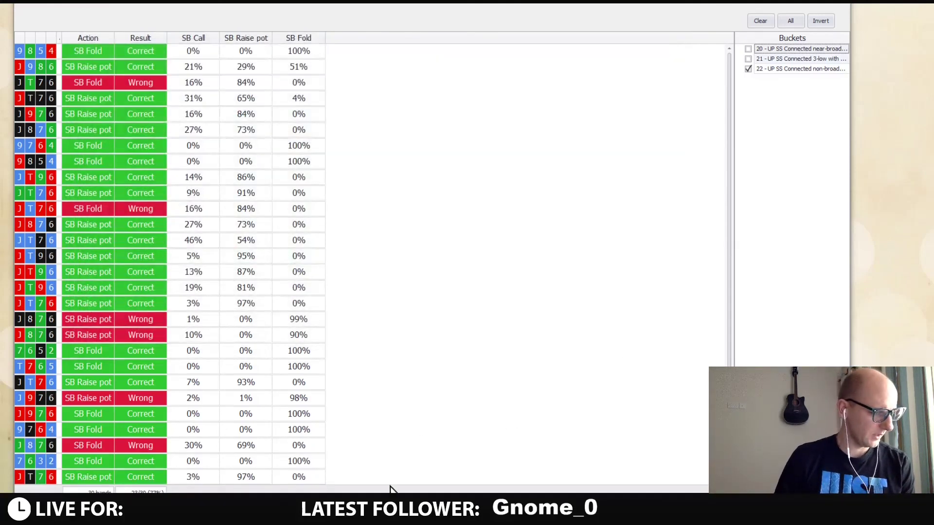
pyautogui.click(141, 491)
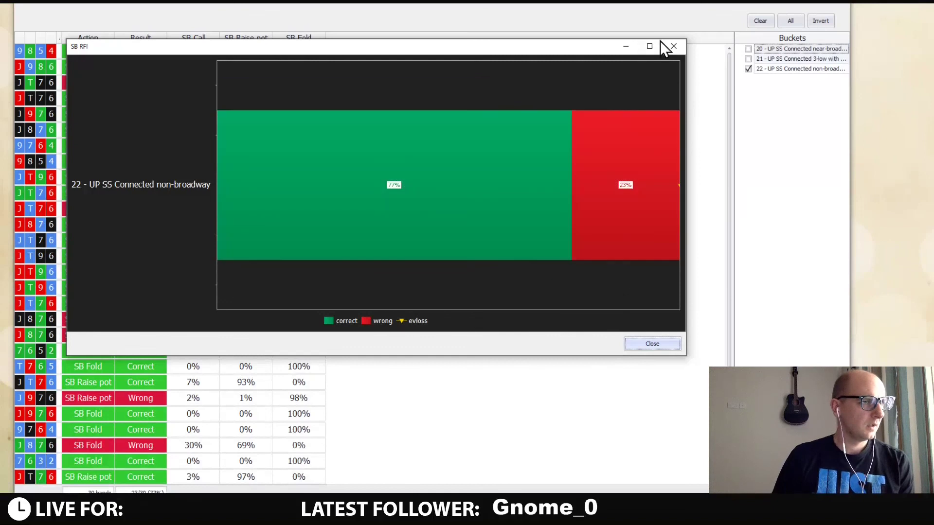
pyautogui.click(671, 50)
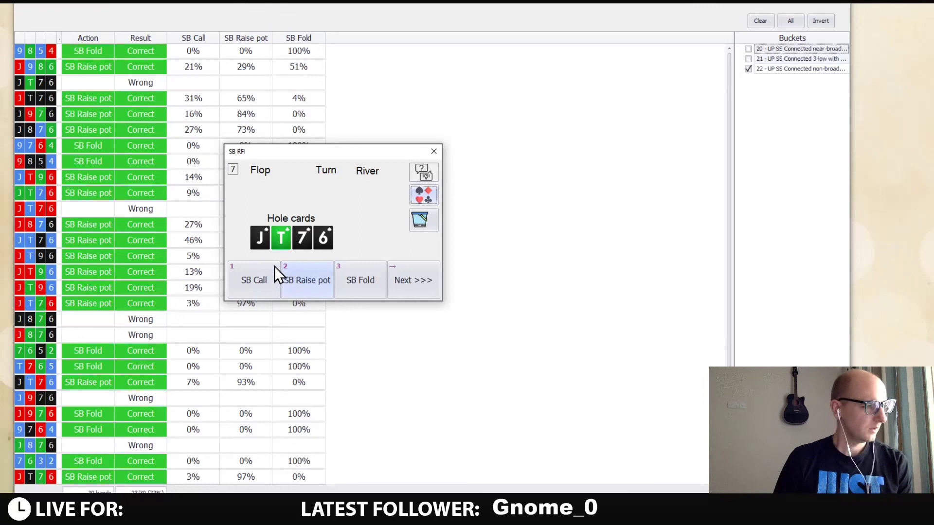
# Retrain the wrongly answered hands, raising pot with both the three-spade JT76 and the three-heart JT76.
pyautogui.click(307, 283)
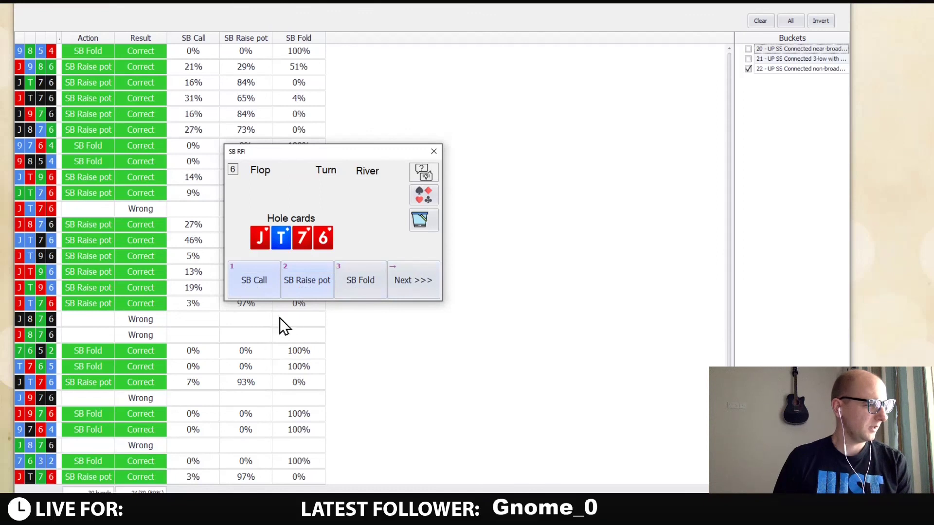
pyautogui.click(303, 281)
pyautogui.click(401, 285)
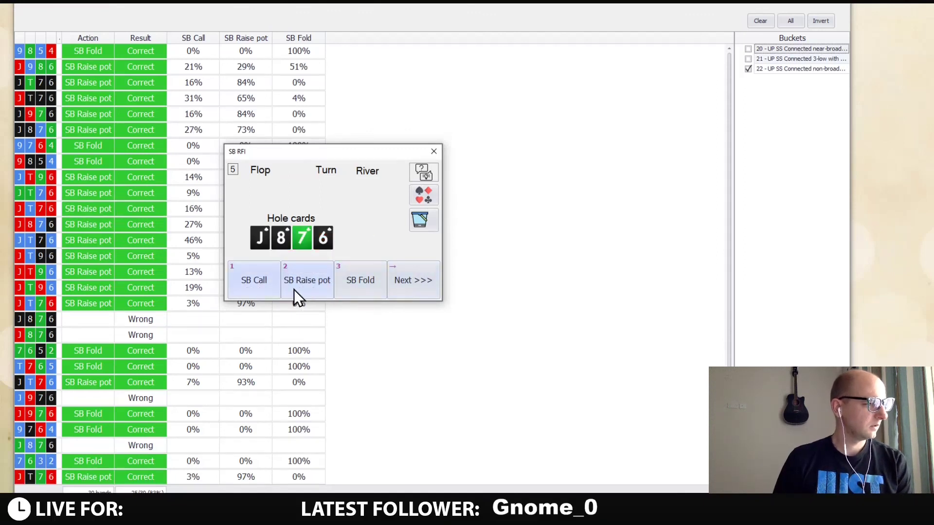
# Fold the three-spade J876, the J876 with the eight and seven of clubs, and the spade-suited J976.
pyautogui.click(357, 284)
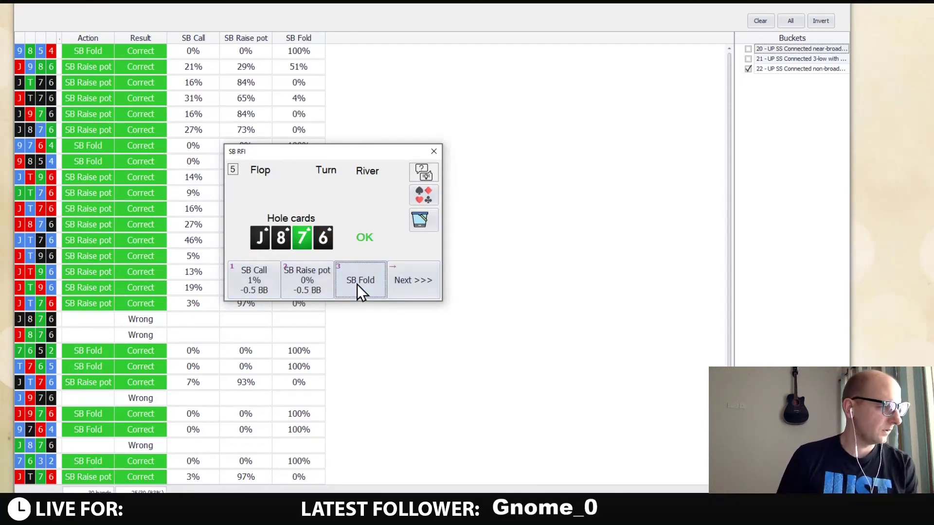
pyautogui.click(411, 288)
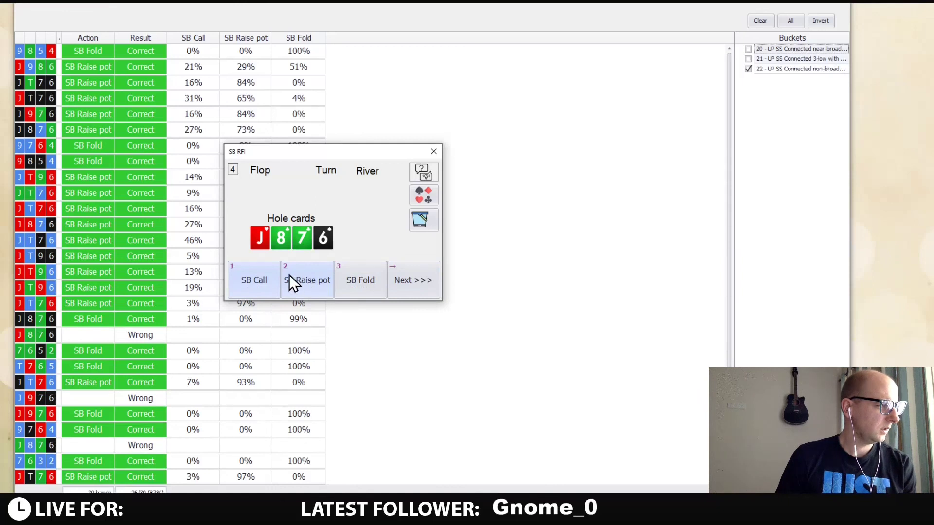
pyautogui.click(354, 286)
pyautogui.click(410, 282)
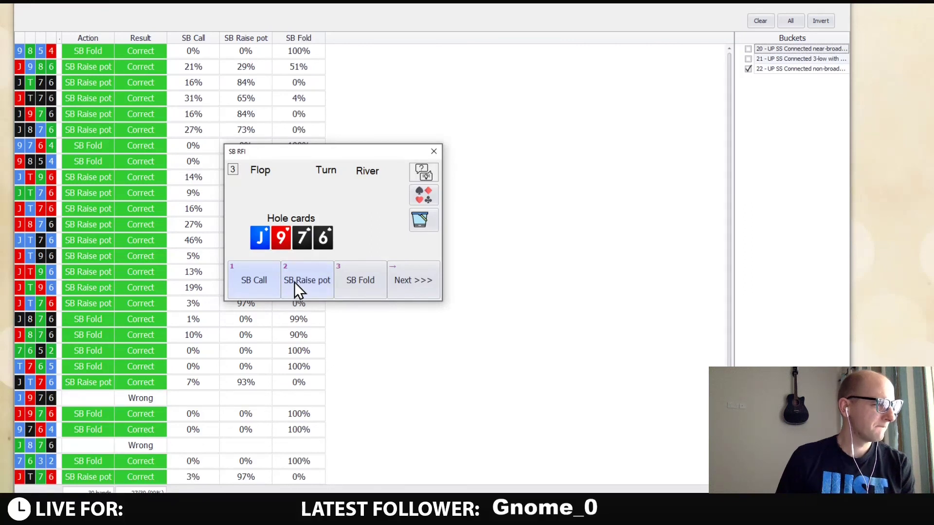
pyautogui.click(376, 285)
pyautogui.click(410, 283)
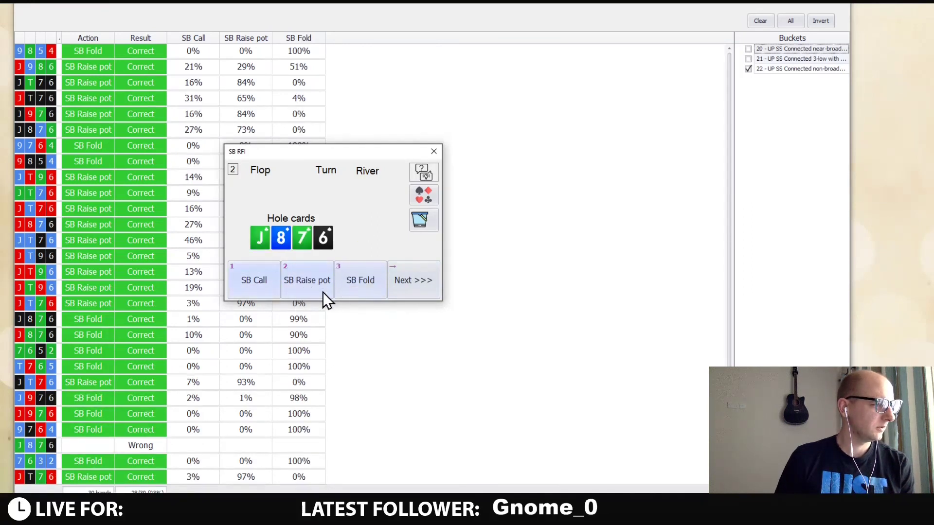
# Raise pot with the J876 holding the jack and seven of clubs and the heart-suited J986, and close the results chart and training window.
pyautogui.click(300, 280)
pyautogui.click(398, 279)
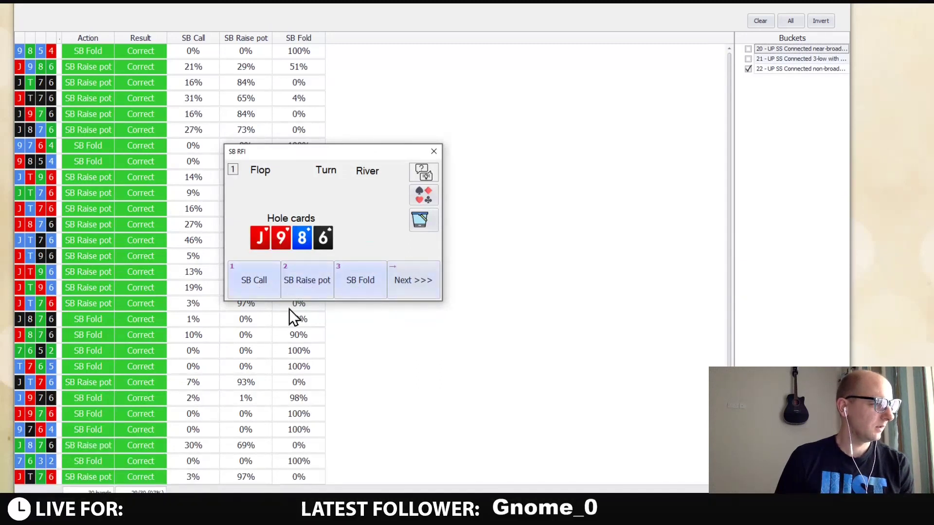
pyautogui.click(301, 280)
pyautogui.click(418, 278)
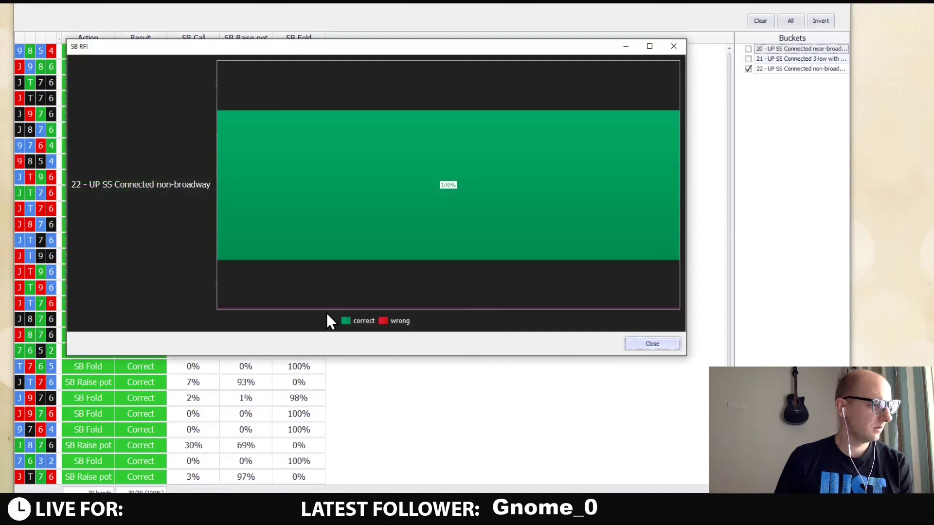
pyautogui.click(650, 343)
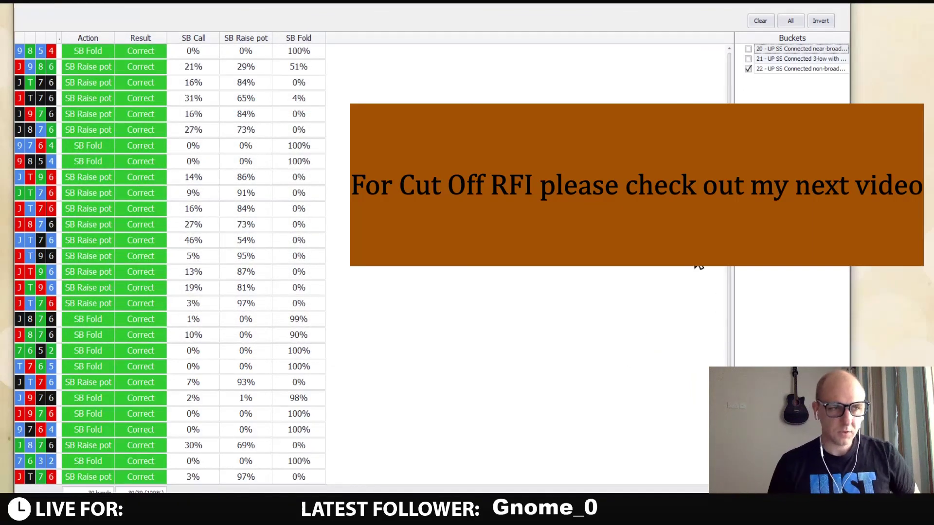
pyautogui.click(842, 7)
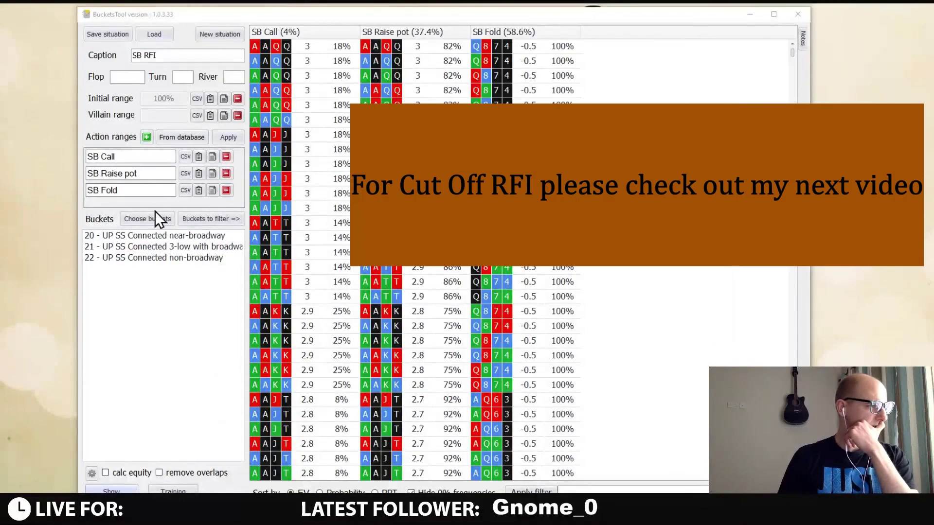